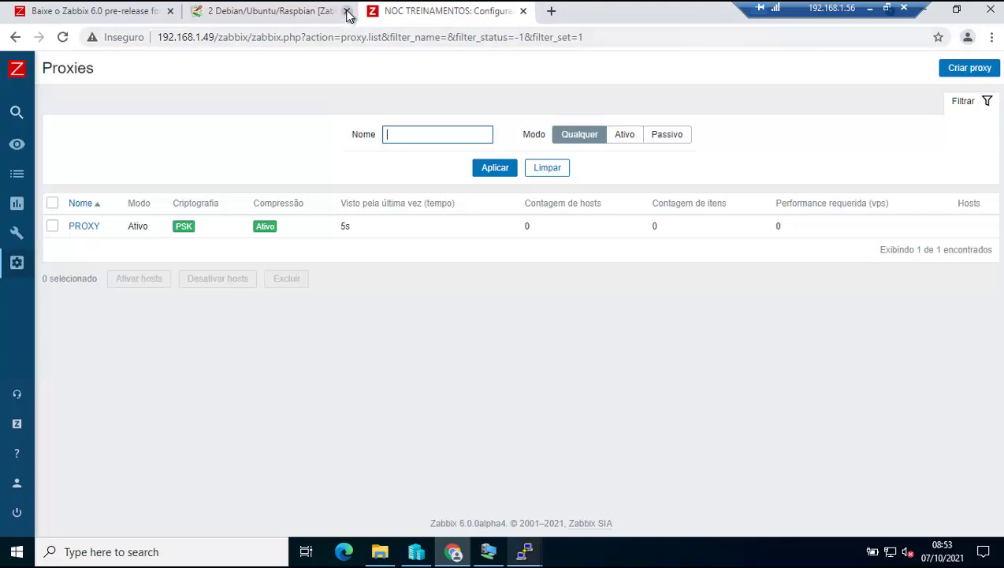
Close the Debian install-guide and 'Baixe o Zabbix 6.0' browser tabs.
left_click(346, 11)
left_click(120, 13)
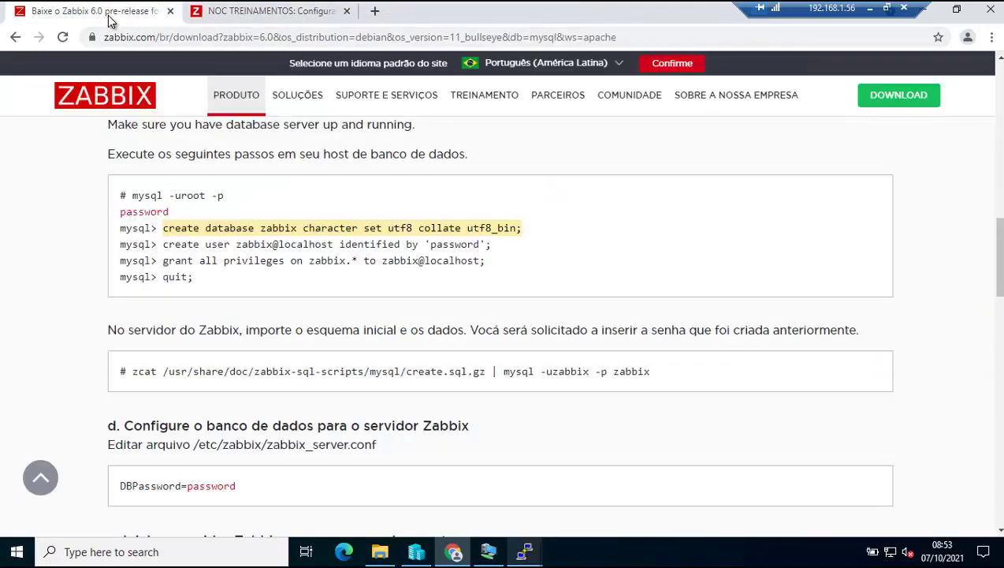
left_click(170, 12)
Refresh the Proxies list with Aplicar, then bring up the PuTTY terminal sessions.
left_click(495, 169)
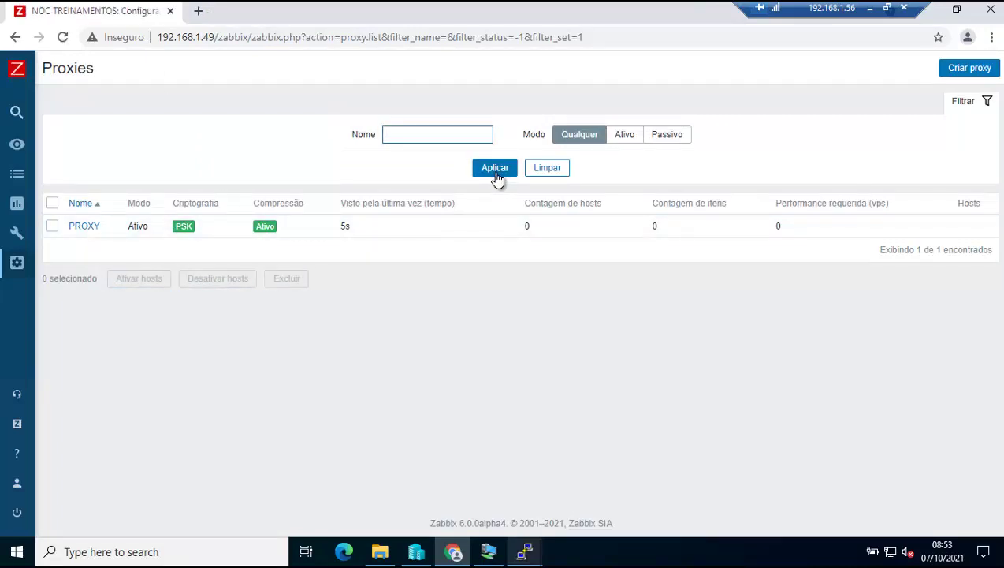
left_click(495, 169)
left_click(495, 169)
left_click(524, 550)
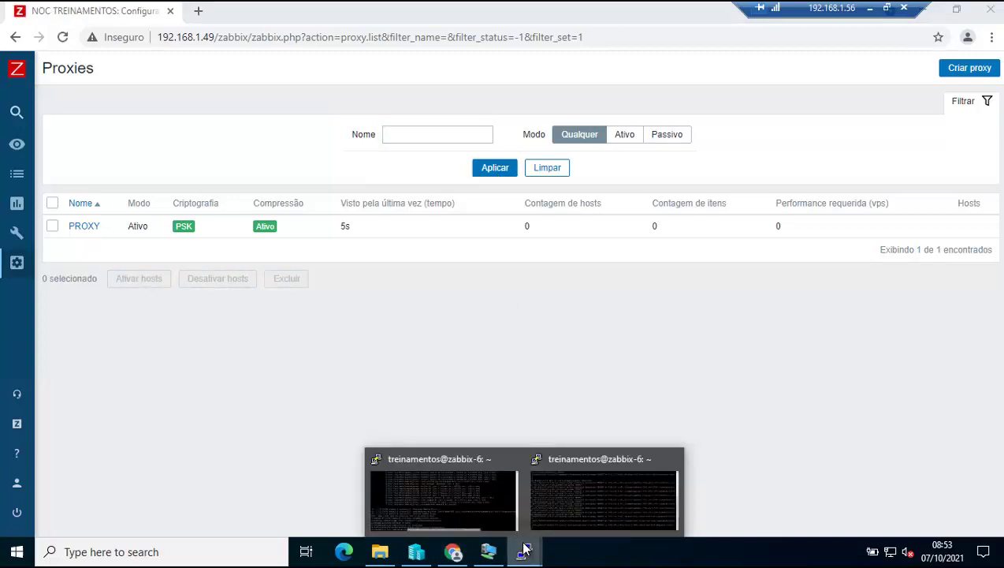
Bring the PuTTY session forward and clear the terminal.
left_click(459, 493)
key("Return")
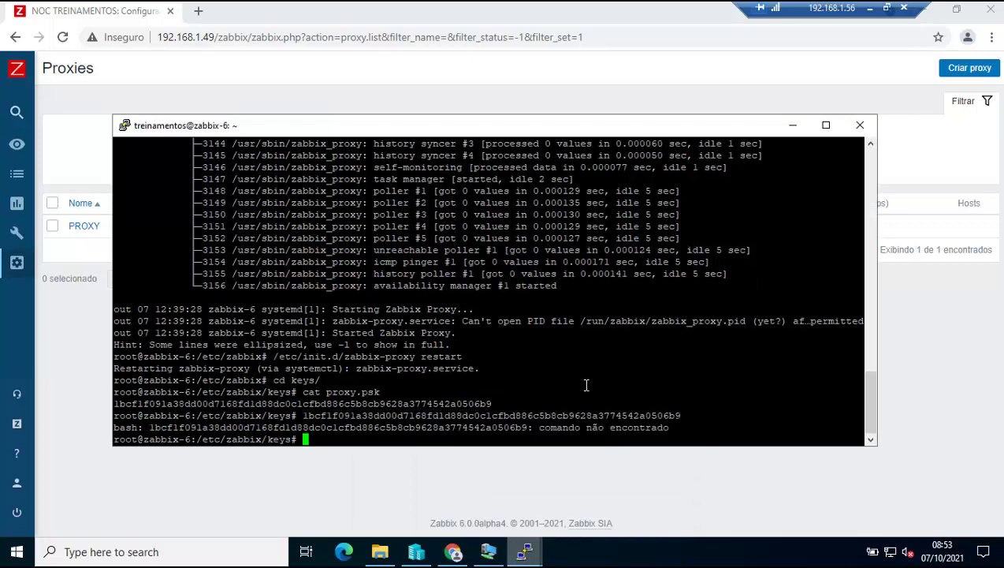
type("clear")
key("Return")
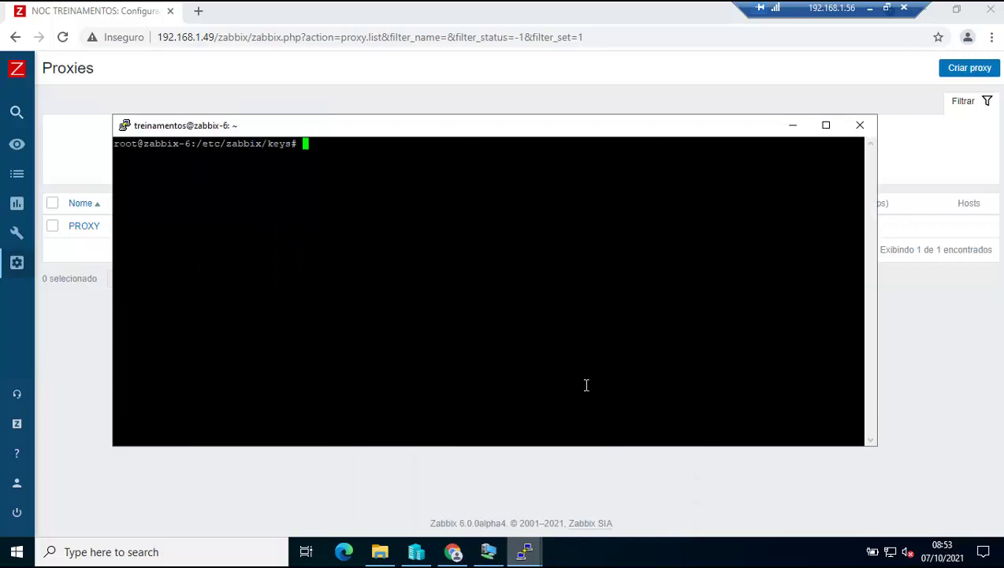
Install zabbix-agent with apt-get install, confirming with S, then clear the screen.
type("apt-get install")
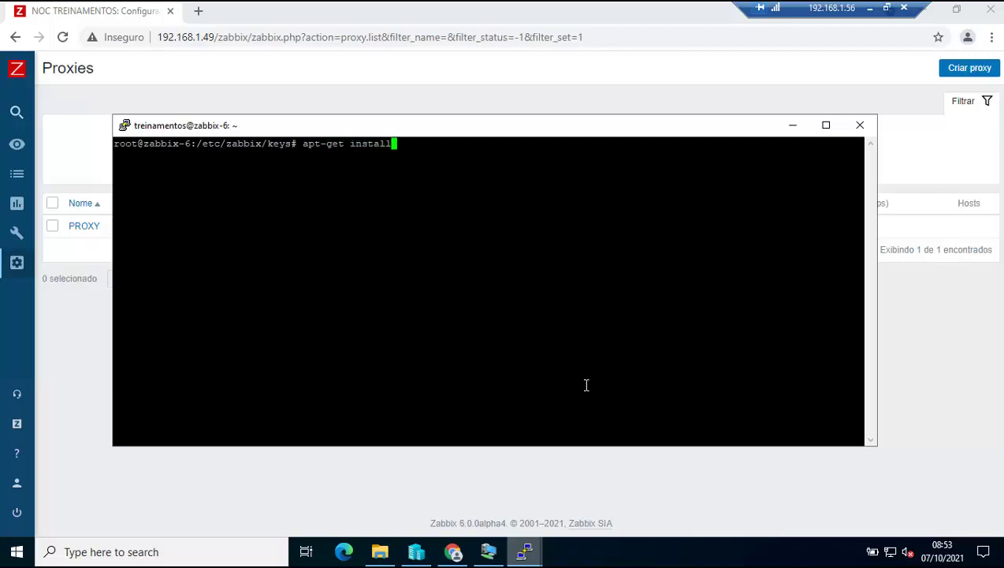
type(" zabbix-agent")
key("Return")
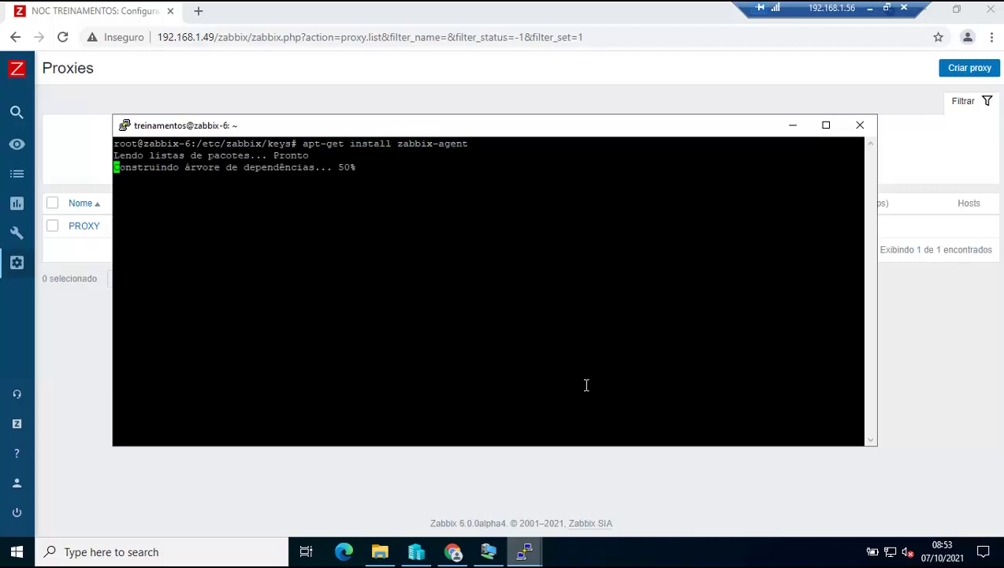
type("S")
key("Return")
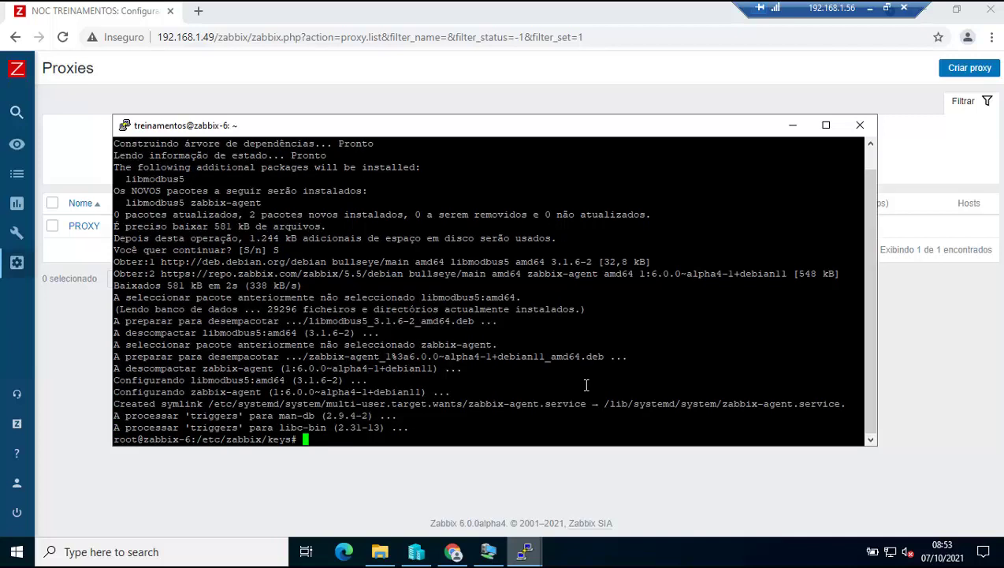
type("lear")
key("Return")
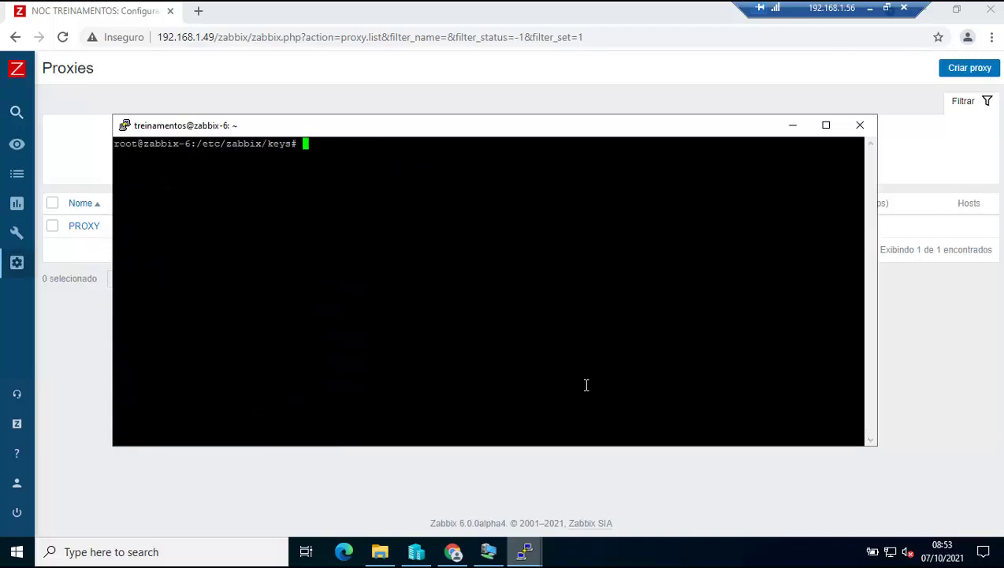
Move up to /etc/zabbix and open zabbix_agentd.conf in nano.
type("cd ..")
key("Return")
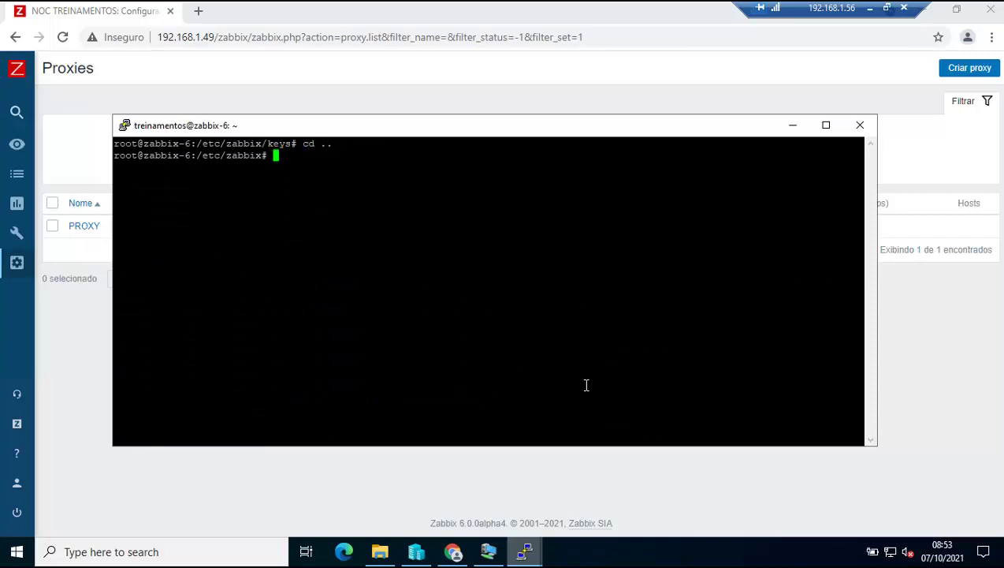
type("nano zabbix_agentd.")
type("c")
key("Tab")
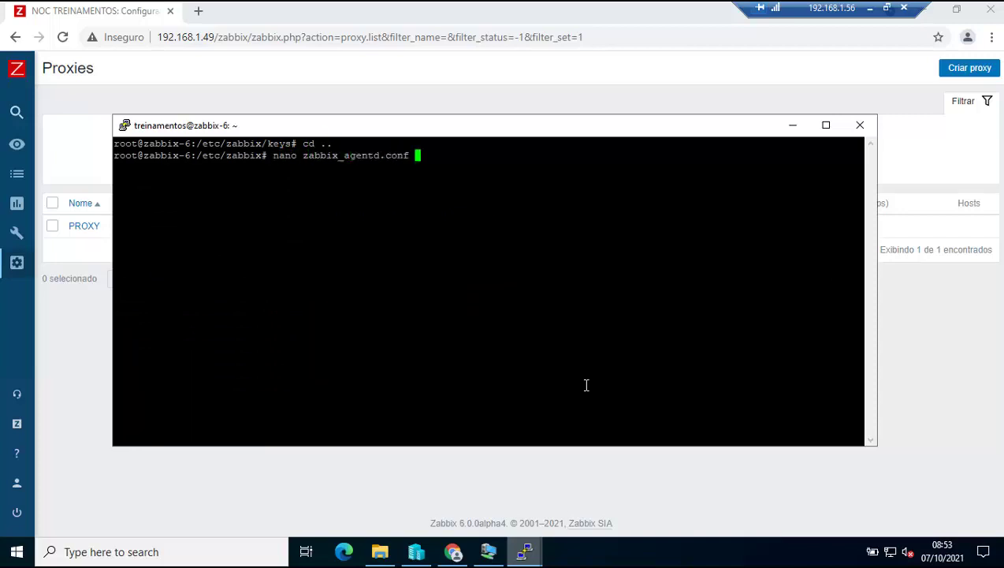
key("Return")
Edit the Hostname=Zabbix server line, adding '_proxy' to the host name.
key("Down")
key("Down")
key("Down")
key("Down")
key("Down")
key("Down")
key("Down")
key("Down")
key("Down")
key("Down")
key("Down")
key("Down")
key("Down")
key("Down")
key("Down")
key("Down")
key("Down")
key("Down")
key("Down")
key("Down")
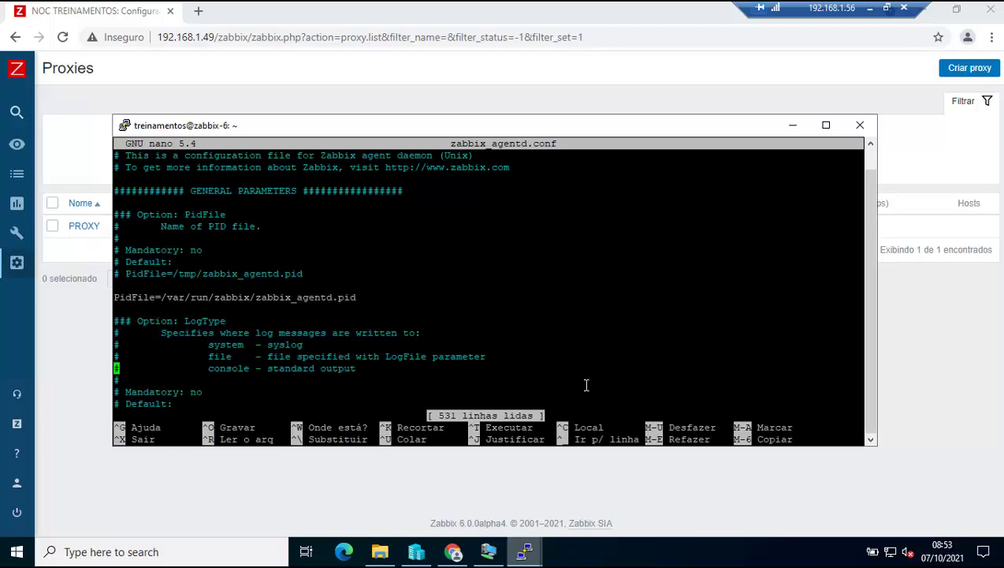
key("Down")
key("Down")
key("Down")
key("Down")
key("Down")
key("Down")
key("Down")
key("Down")
key("Down")
key("Down")
key("Down")
key("Down")
key("Down")
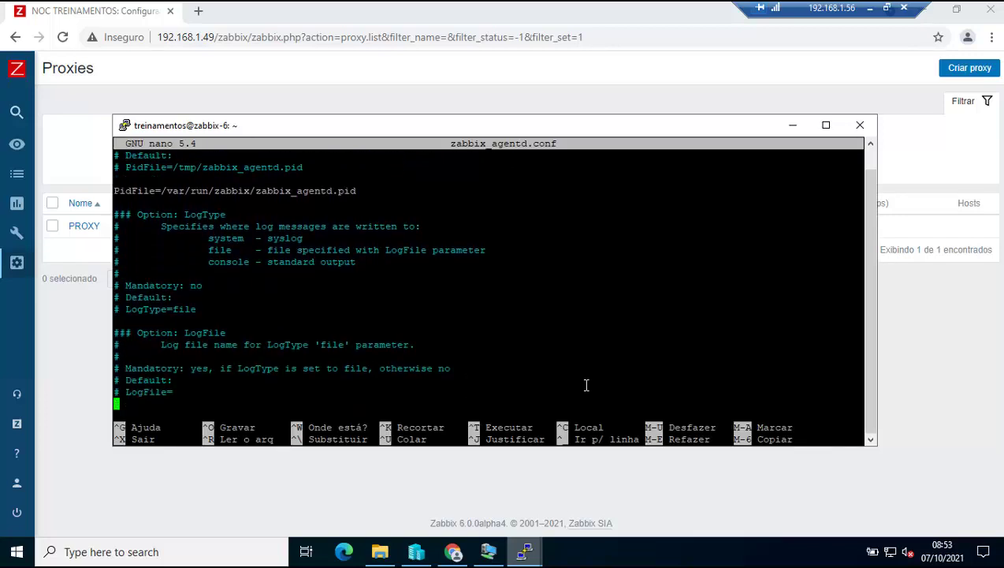
key("Down")
key("Down")
key("Down")
key("Down")
key("Down")
key("Down")
key("Down")
key("Down")
key("Down")
key("Down")
key("Down")
key("Down")
key("Down")
key("Down")
key("Down")
key("Down")
key("Down")
key("Down")
key("Down")
key("Down")
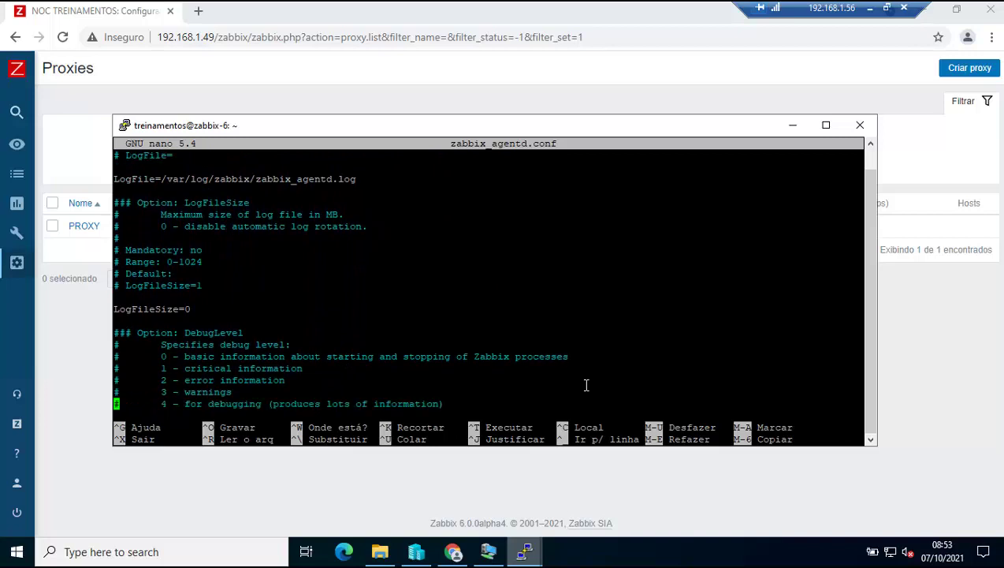
key("Down")
key("Down")
key("Down")
key("Down")
key("Down")
key("Down")
key("Down")
key("Down")
key("Down")
key("Down")
key("Down")
key("Down")
key("Down")
key("Down")
key("Down")
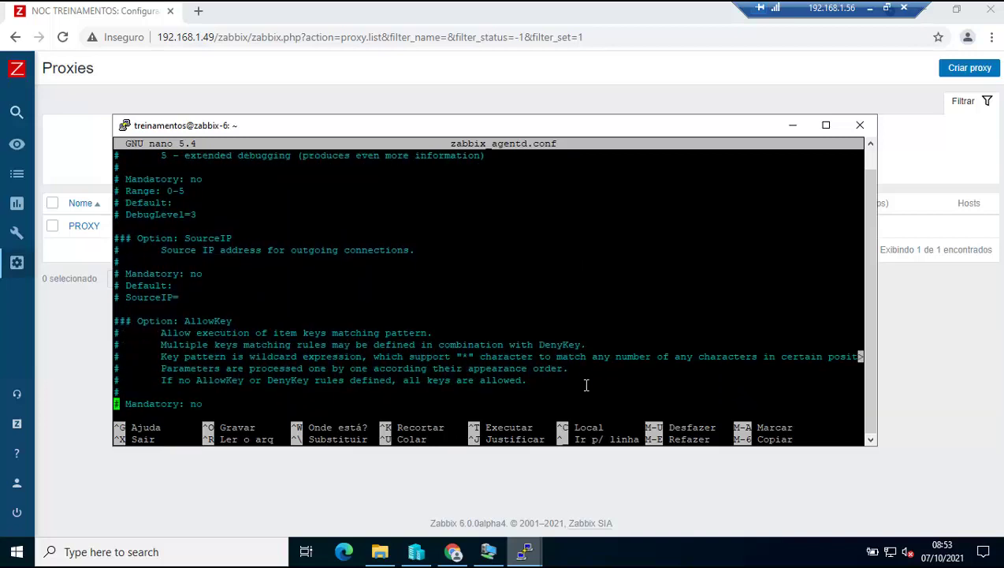
key("Down")
key("Down")
key("Down")
key("Down")
key("Down")
key("Down")
key("Down")
key("Down")
key("Down")
key("Down")
key("Down")
key("Down")
key("Down")
key("Down")
key("Down")
key("Down")
key("Down")
key("Down")
key("Down")
key("Down")
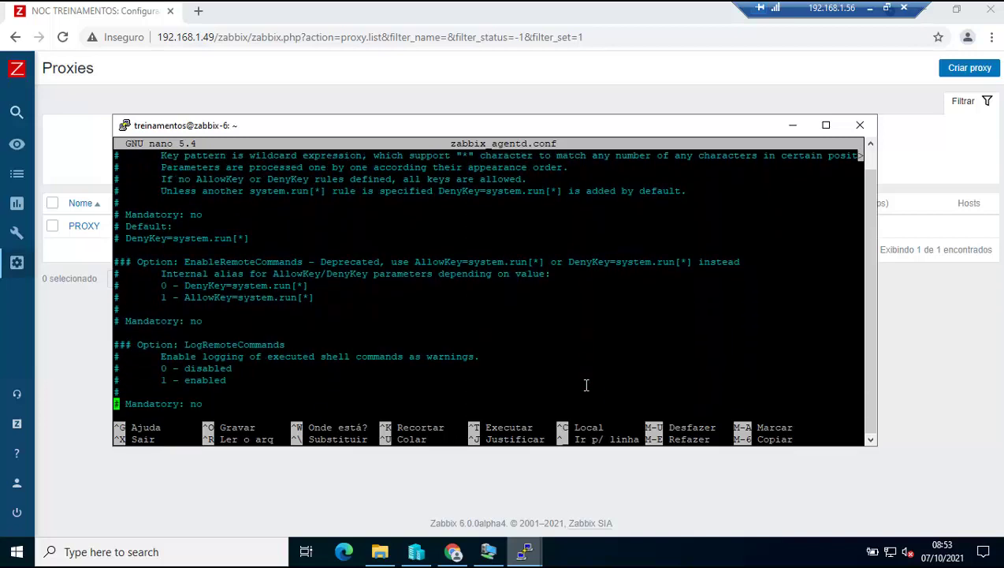
key("Down")
key("Down")
key("Down")
key("Down")
key("Down")
key("Down")
key("Down")
key("Down")
key("Down")
key("Down")
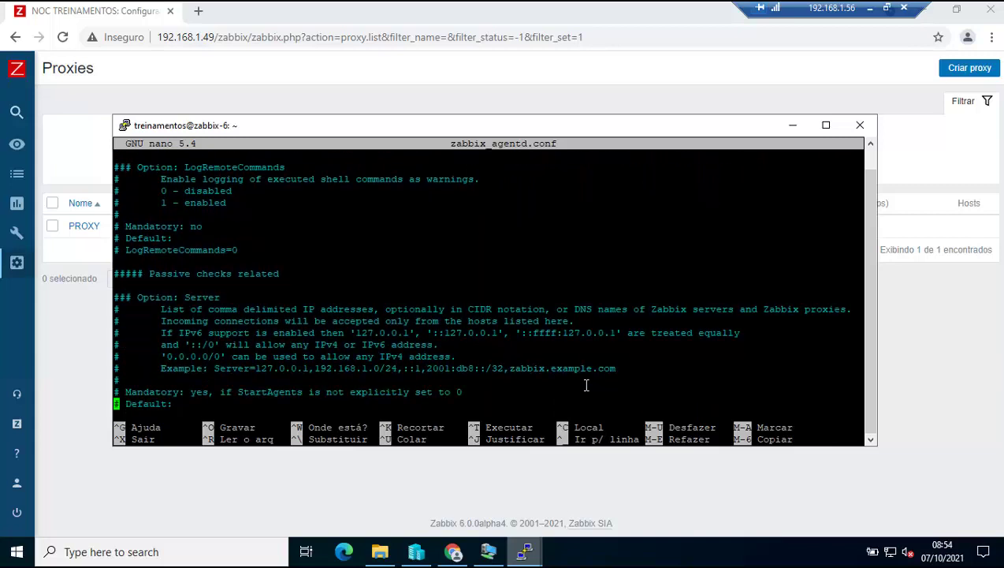
key("Down")
key("Down")
key("Down")
key("Down")
key("Down")
key("Down")
key("Down")
key("Down")
key("Down")
key("Down")
key("Down")
key("Down")
key("Down")
key("Down")
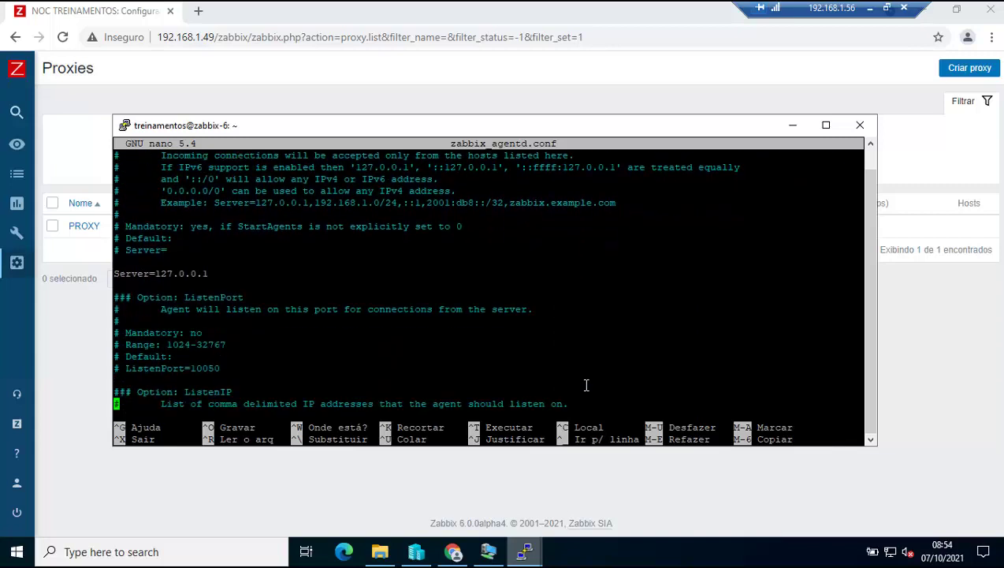
key("Down")
key("Down")
key("Down")
key("Down")
key("Down")
key("Down")
key("Down")
key("Down")
key("Down")
key("Down")
key("Down")
key("Down")
key("Down")
key("Down")
key("Down")
key("Down")
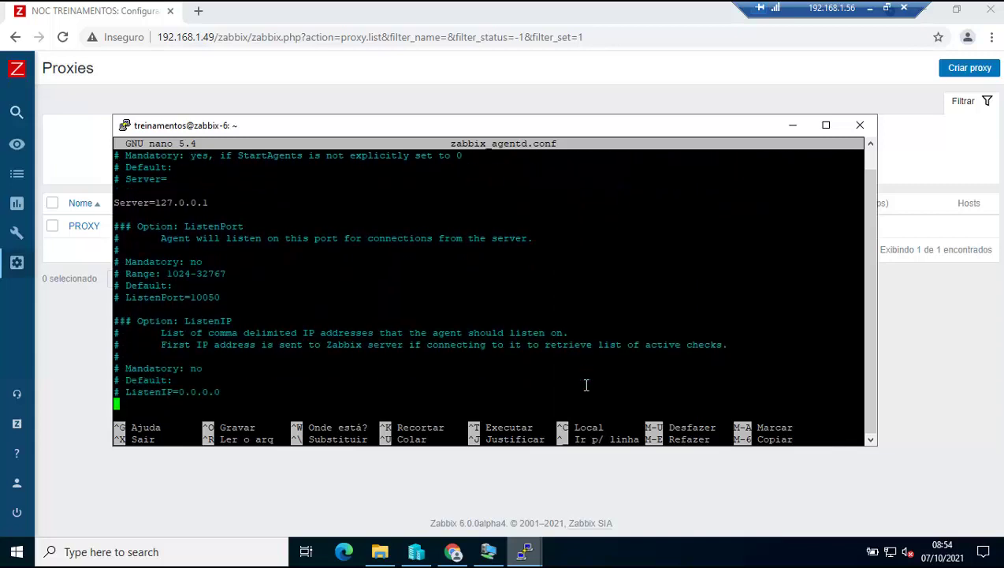
key("Down")
key("Down")
key("Down")
key("Down")
key("Down")
key("Down")
key("Down")
key("Down")
key("Down")
key("Down")
key("Down")
key("Down")
key("Down")
key("Down")
key("Down")
key("Down")
key("Down")
key("Down")
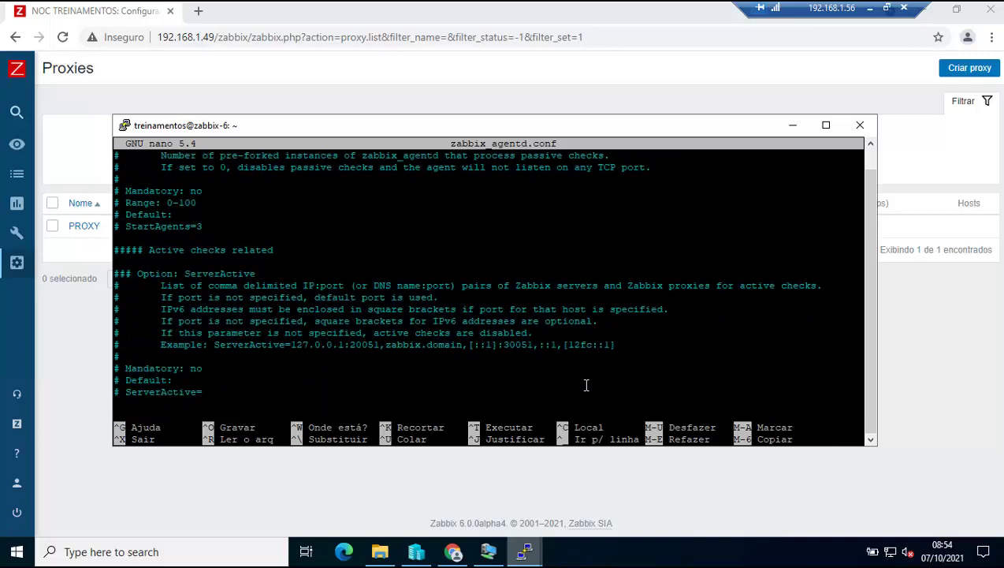
key("Down")
key("Down")
key("Down")
key("Down")
key("Down")
key("Down")
key("Down")
key("Down")
key("Down")
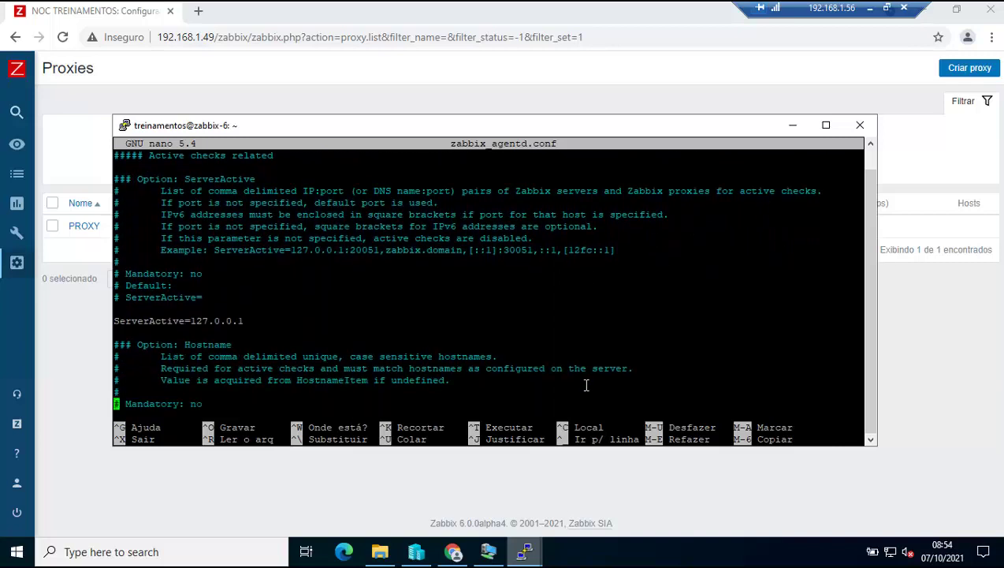
key("Down")
key("Down")
key("Up")
key("Up")
key("Up")
key("Up")
key("Right")
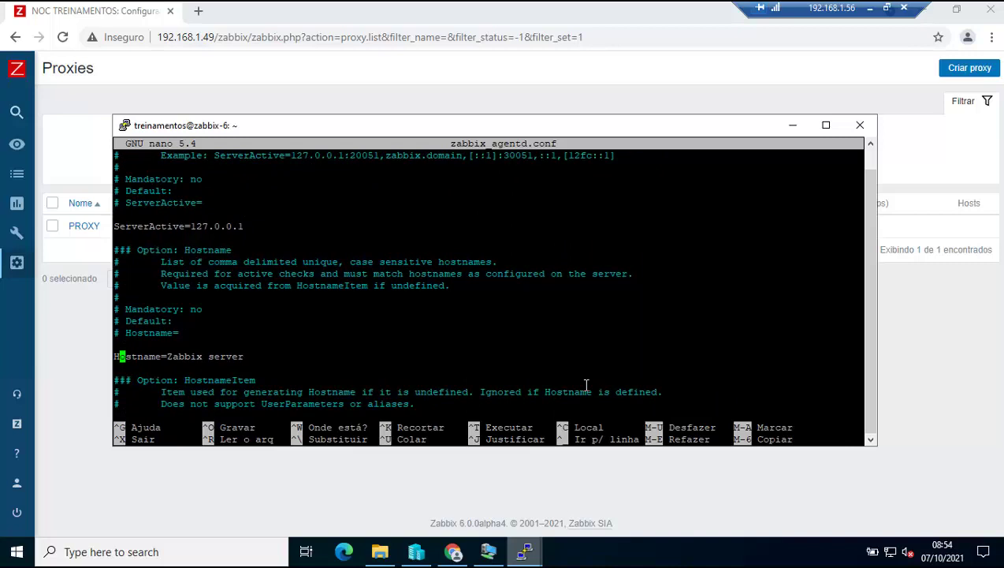
key("Right")
key("Right")
key("Right")
key("Right")
key("Right")
key("Right")
key("Right")
key("Right")
key("Right")
key("Right")
key("Right")
key("Right")
key("Right")
key("Right")
key("Right")
type("_proxy")
key("Left")
key("Left")
key("Left")
key("Left")
key("Left")
key("Left")
key("Left")
key("Left")
key("Left")
key("Left")
key("Left")
key("Left")
key("Left")
key("Left")
key("Left")
key("Left")
key("Left")
key("Left")
key("Left")
key("Left")
Uncomment the Timeout option and change it from 3 to 30.
key("Down")
key("Down")
key("Down")
key("Down")
key("Down")
key("Down")
key("Down")
key("Down")
key("Down")
key("Down")
key("Down")
key("Down")
key("Down")
key("Down")
key("Down")
key("Down")
key("Down")
key("Down")
key("Down")
key("Down")
key("Down")
key("Down")
key("Down")
key("Down")
key("Down")
key("Down")
key("Down")
key("Down")
key("Down")
key("Down")
key("Down")
key("Down")
key("Down")
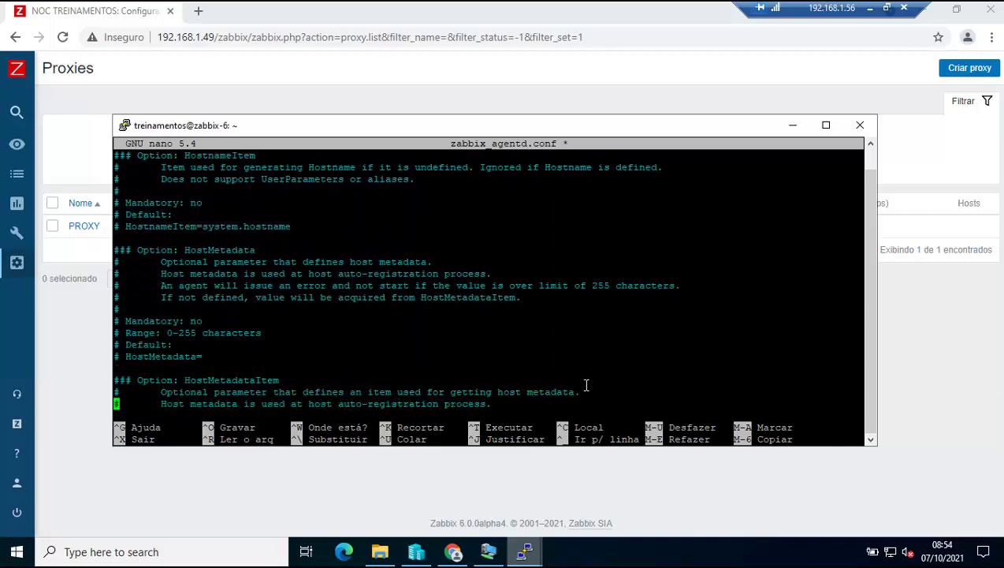
key("Down")
key("Down")
key("Down")
key("Down")
key("Down")
key("Down")
key("Down")
key("Down")
key("Down")
key("Down")
key("Down")
key("Down")
key("Down")
key("Down")
key("Down")
key("Down")
key("Down")
key("Down")
key("Down")
key("Down")
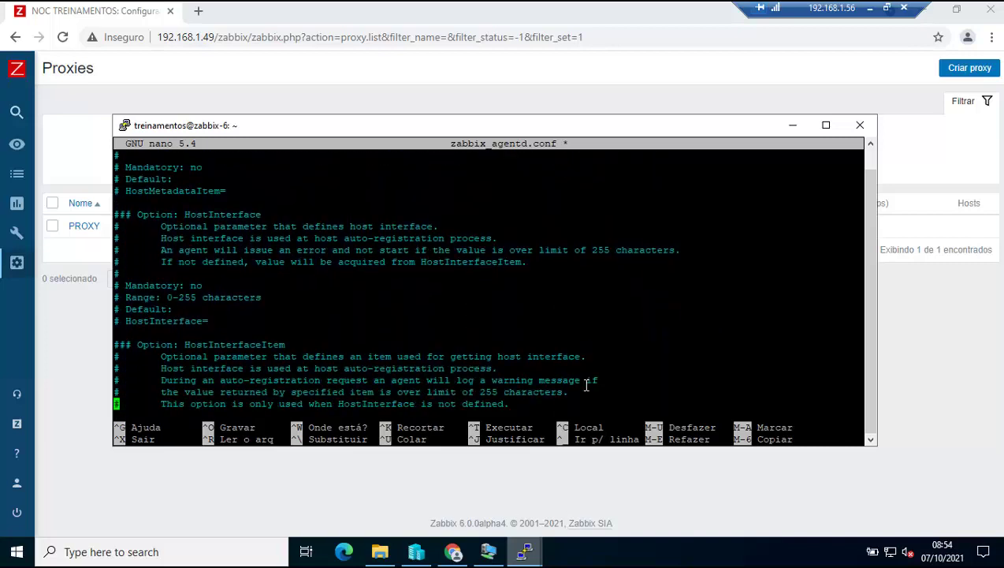
key("Down")
key("Down")
key("Down")
key("Down")
key("Down")
key("Down")
key("Down")
key("Down")
key("Down")
key("Down")
key("Down")
key("Down")
key("Down")
key("Down")
key("Down")
key("Down")
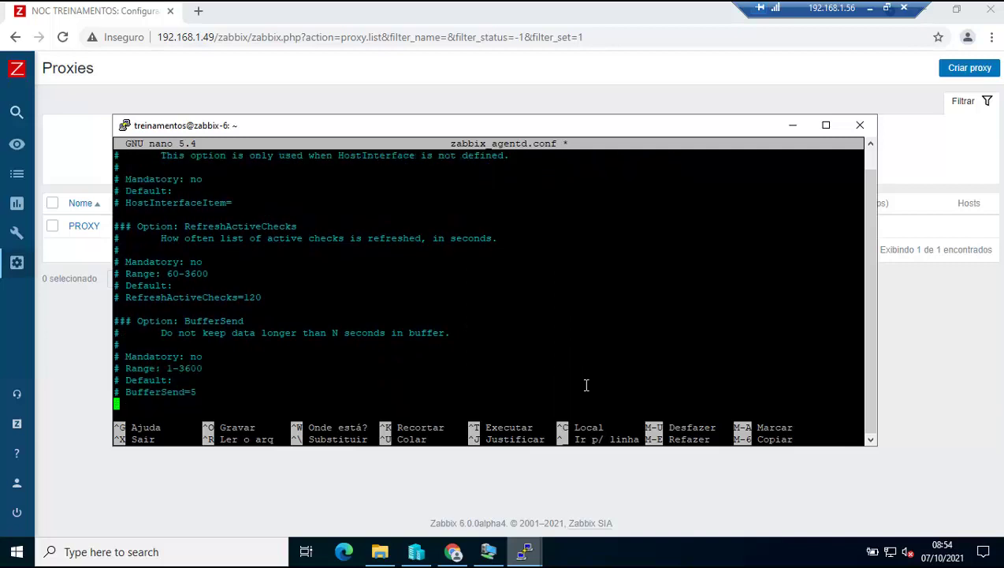
key("Down")
key("Down")
key("Down")
key("Down")
key("Down")
key("Down")
key("Down")
key("Down")
key("Down")
key("Down")
key("Down")
key("Down")
key("Down")
key("Down")
key("Down")
key("Down")
key("Down")
key("Down")
key("Down")
key("Down")
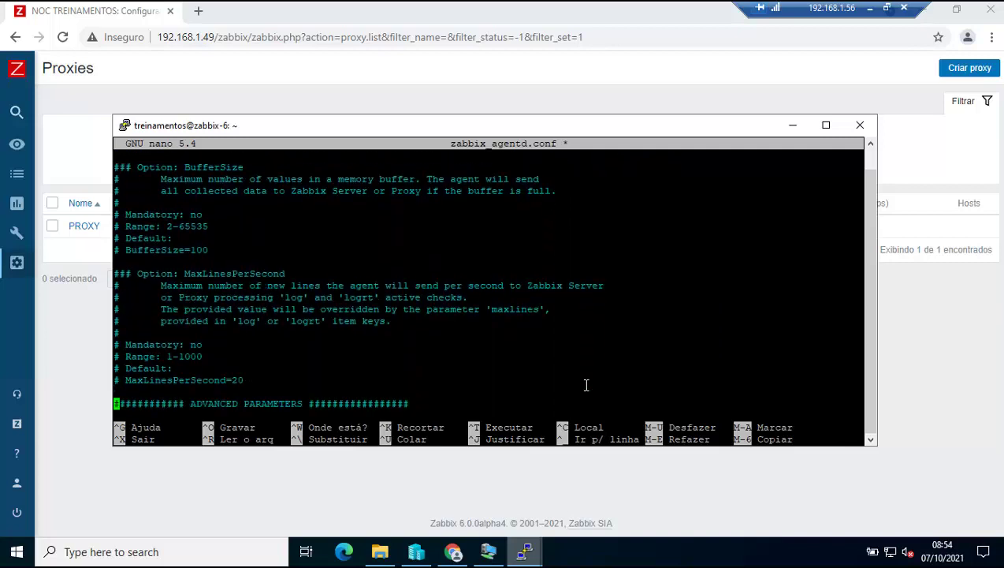
key("Down")
key("Down")
key("Down")
key("Down")
key("Down")
key("Down")
key("Down")
key("Down")
key("Down")
key("Down")
key("Down")
key("Down")
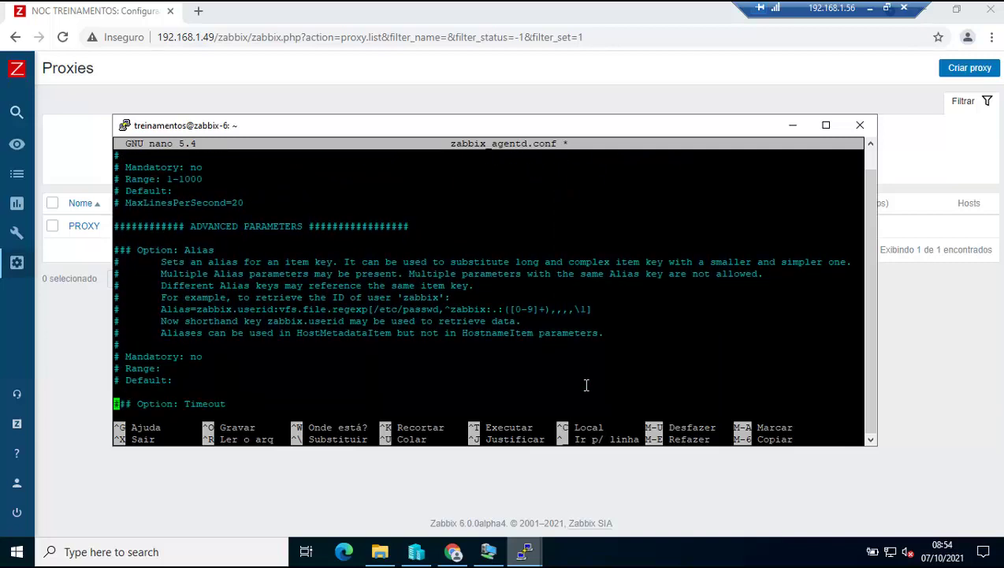
key("Up")
key("Up")
key("Up")
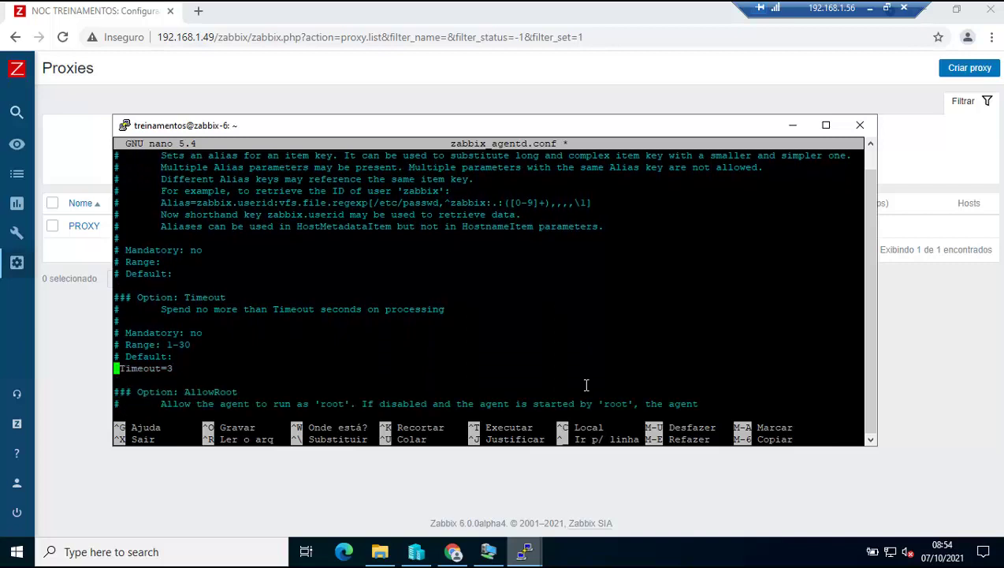
key("Delete")
key("Delete")
key("Right")
key("Right")
key("Right")
key("Right")
key("Right")
key("Right")
key("Right")
key("Right")
key("Right")
type("0")
Save zabbix_agentd.conf, exit nano, and enter the /etc/init.d/zabbix-agent restart command.
key("ctrl+x")
key("y")
key("Return")
type("/")
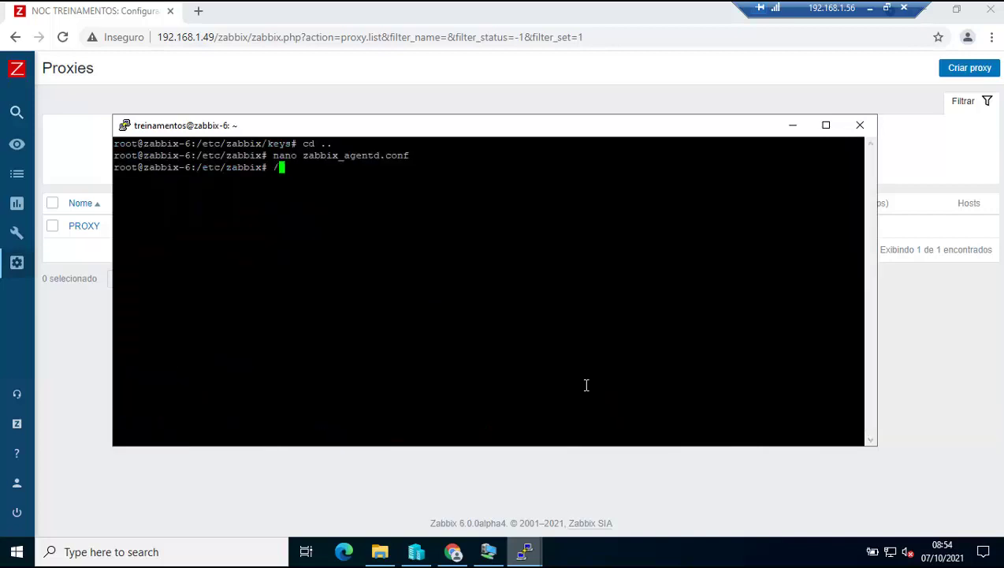
type("etc/init.d/zabbix-agent restart")
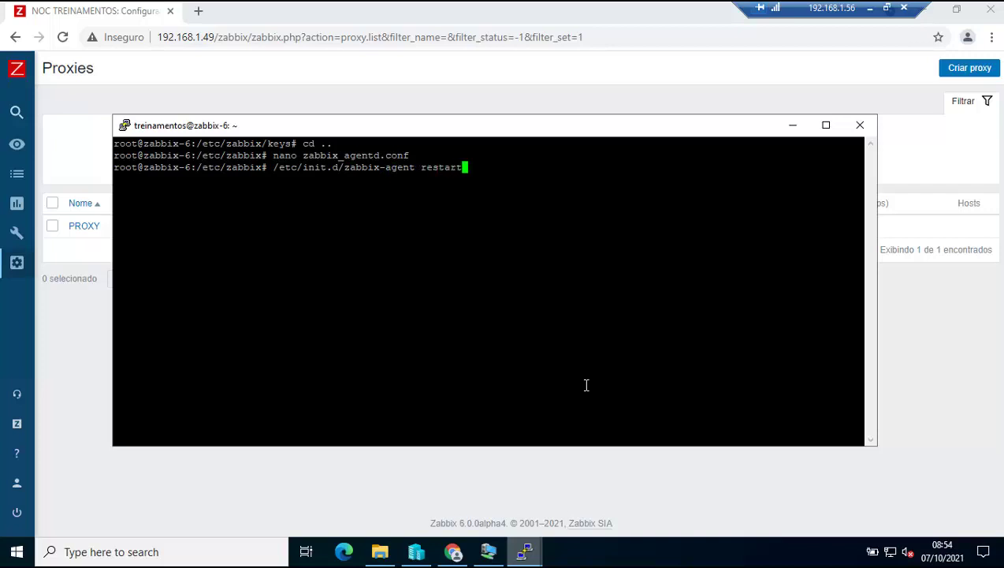
Restart zabbix-agent via /etc/init.d, then run its status check showing active (running).
key("Return")
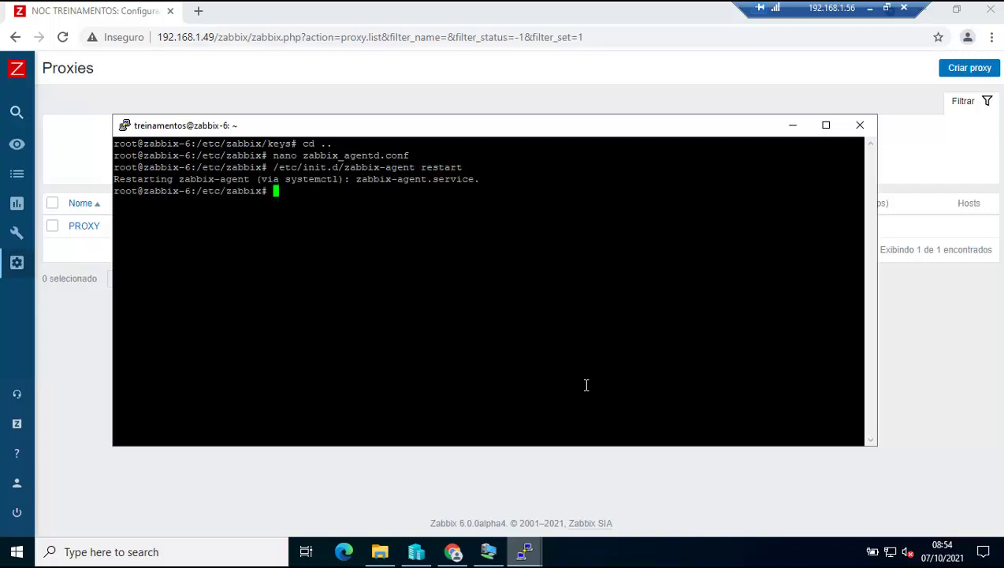
key("Up")
key("BackSpace")
key("BackSpace")
key("BackSpace")
key("BackSpace")
key("BackSpace")
key("BackSpace")
key("BackSpace")
type("s")
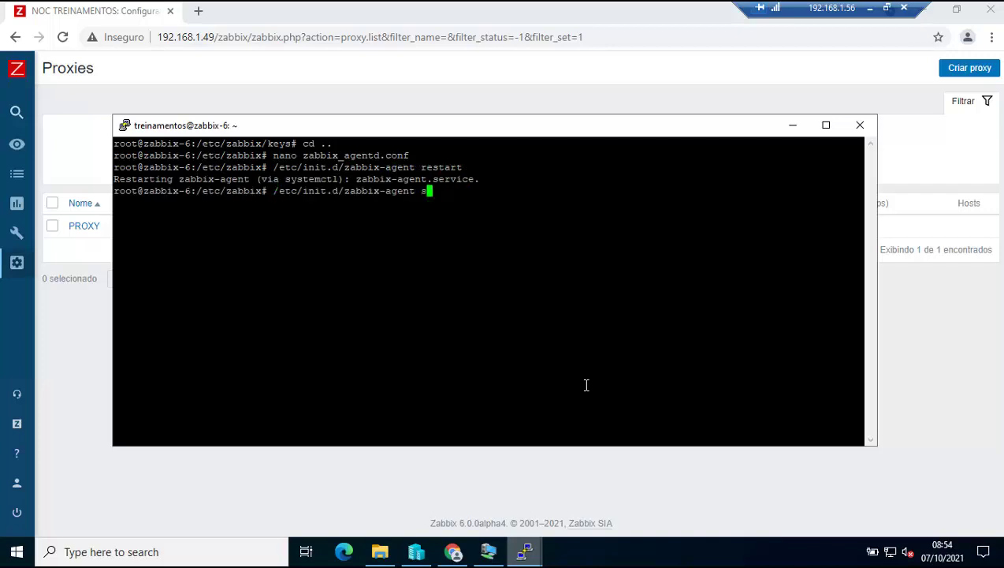
type("tatus")
key("Return")
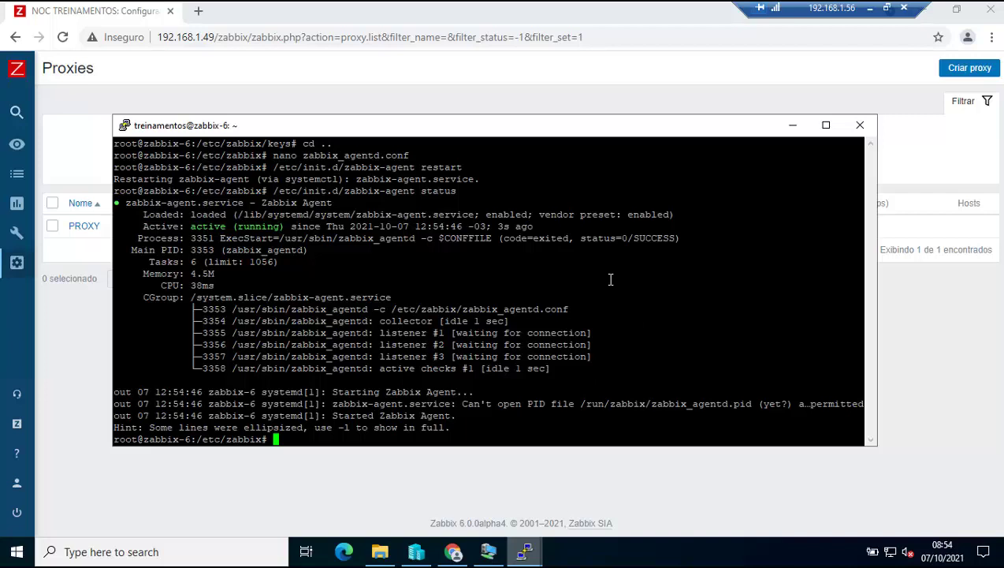
Go to Configuração > Hosts in Zabbix and start creating a new host.
left_click(432, 493)
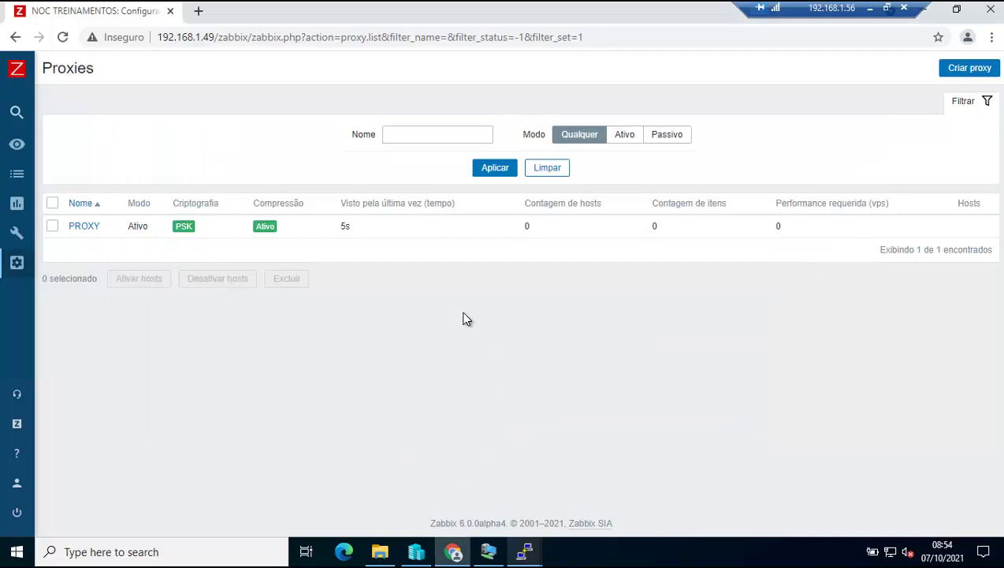
mouse_move(13, 114)
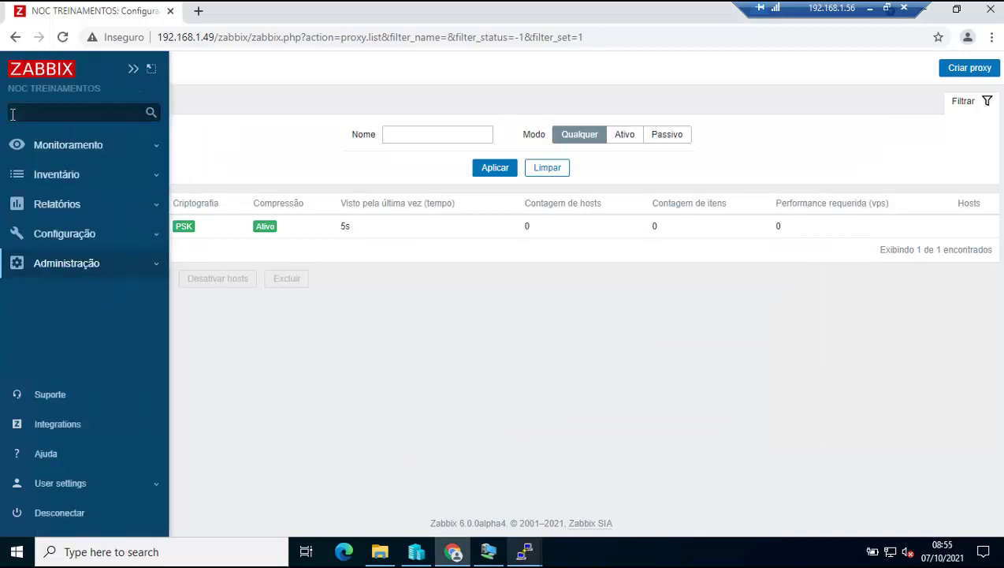
left_click(78, 233)
left_click(53, 311)
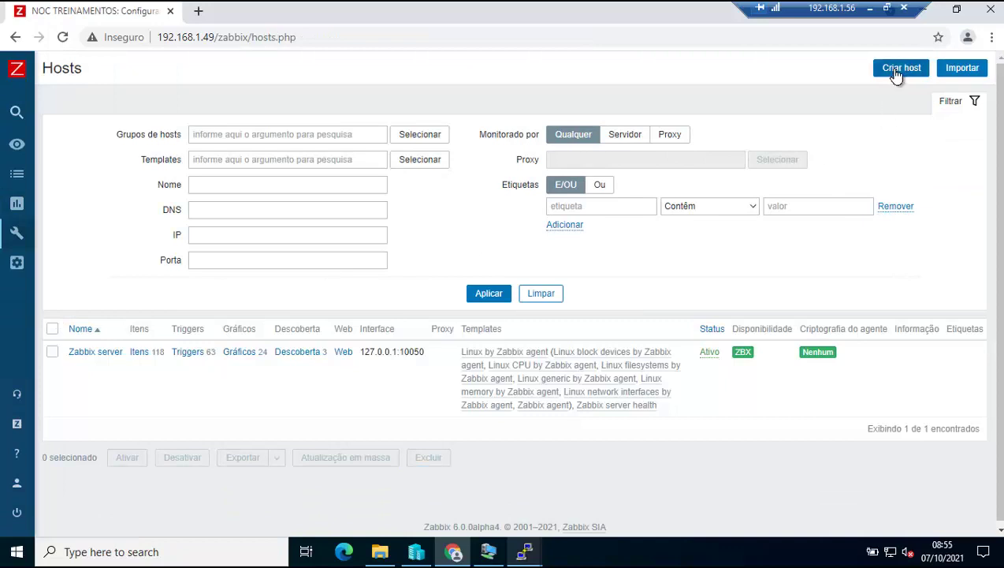
left_click(895, 69)
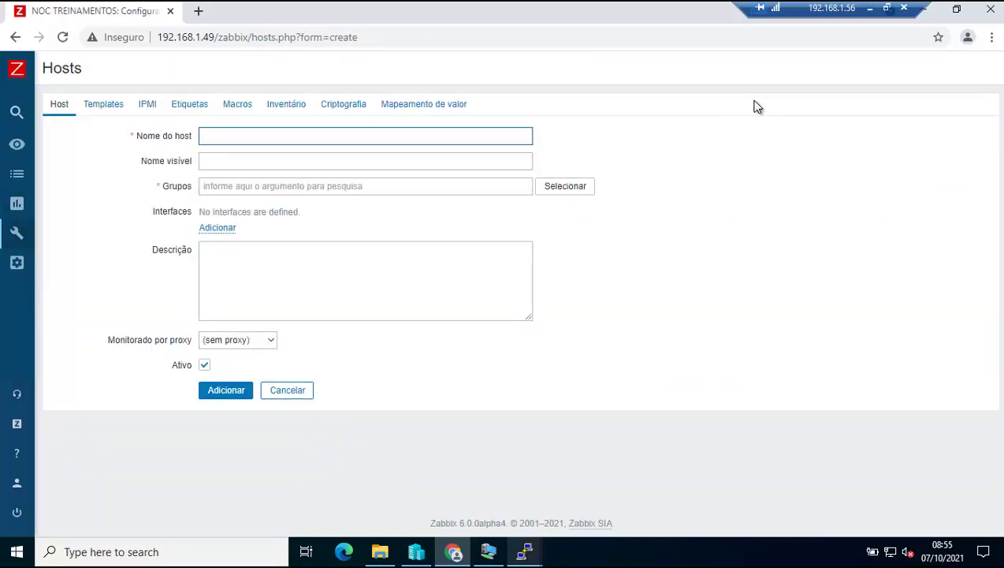
Name the host zabbix_proxy and assign it to a new Hosts/proxys group.
type("zabbix_proxy")
left_click(265, 189)
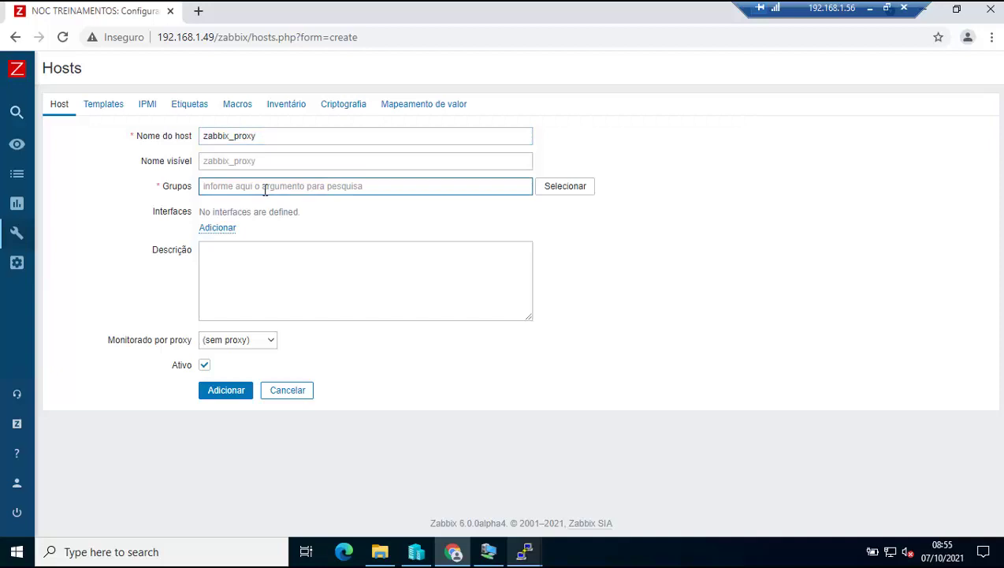
type("Hosts/proxys")
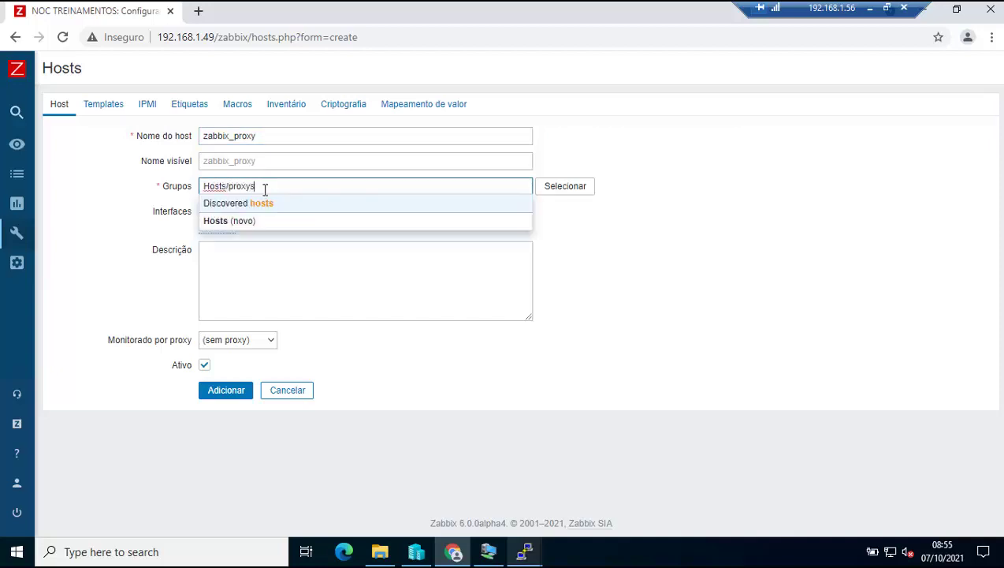
left_click(266, 207)
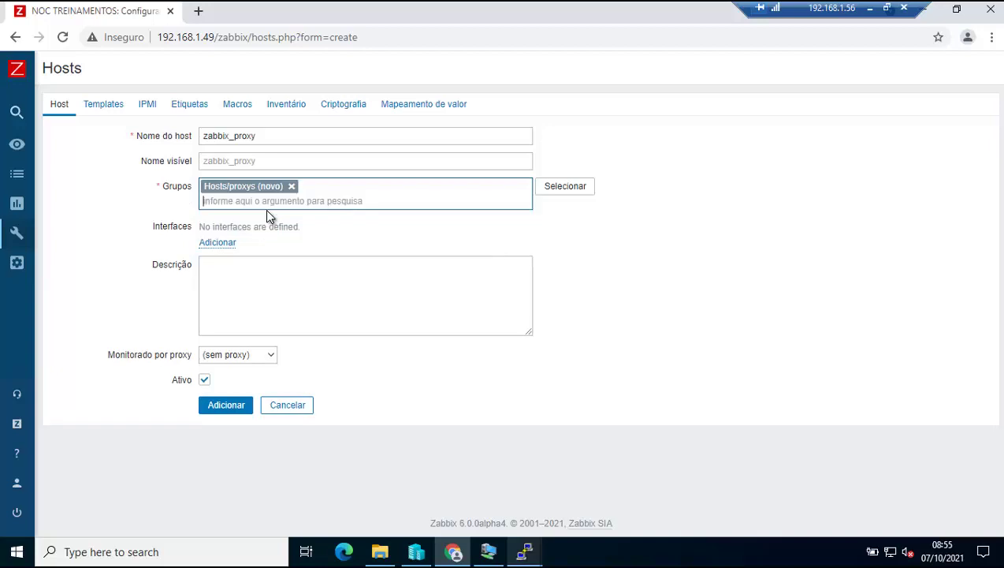
Add an Agente interface at 127.0.0.1:10050, set monitoring by PROXY, and add the host.
left_click(219, 242)
left_click(268, 267)
left_click_drag(319, 247, 243, 248)
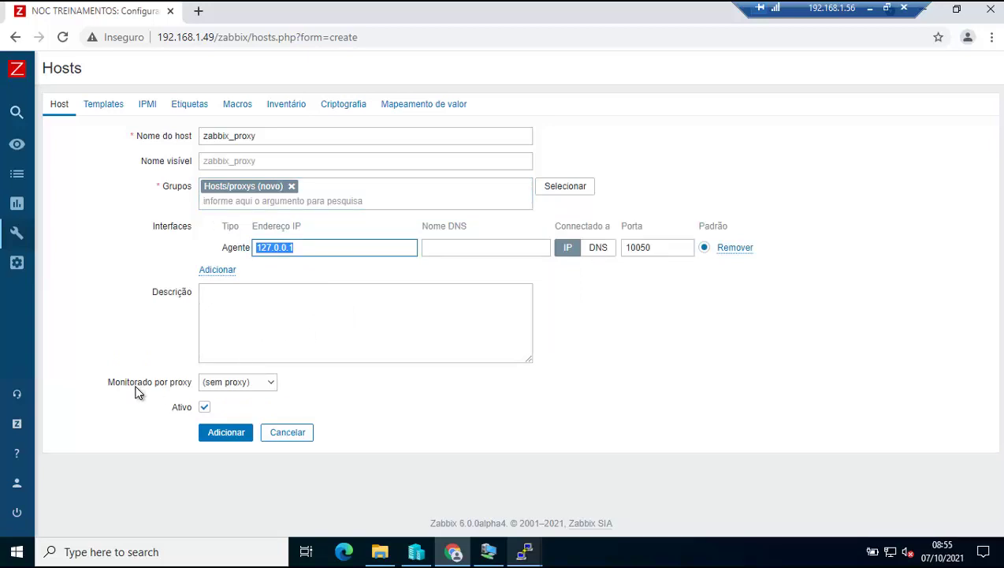
left_click(239, 382)
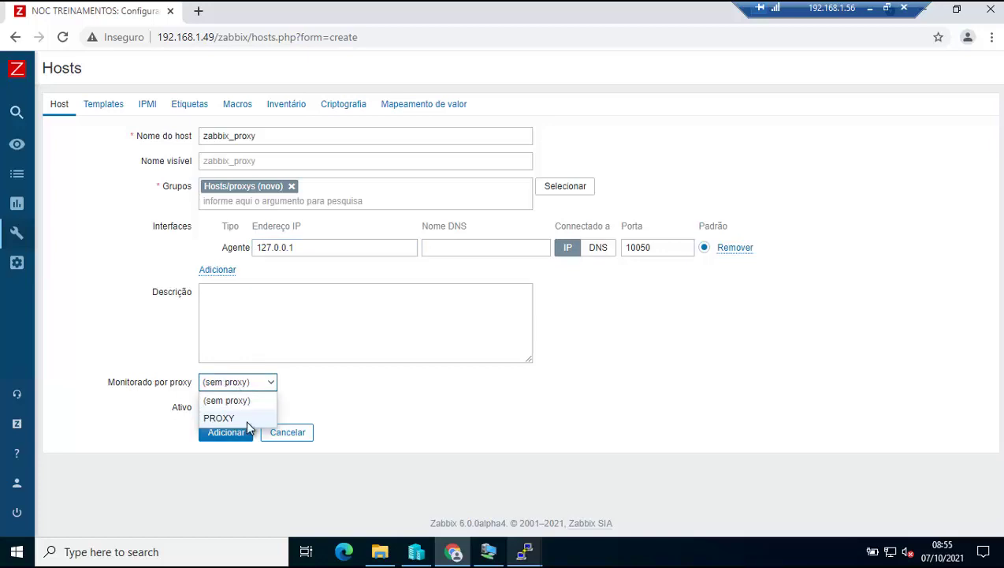
left_click(232, 418)
left_click(230, 432)
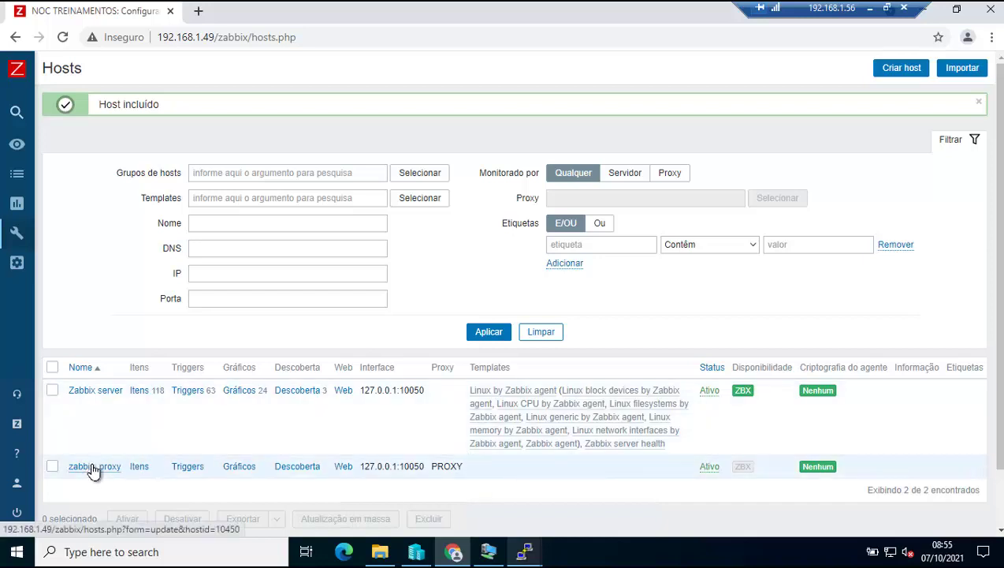
Link the Linux by Zabbix agent template to zabbix_proxy and refresh the hosts list.
left_click(92, 467)
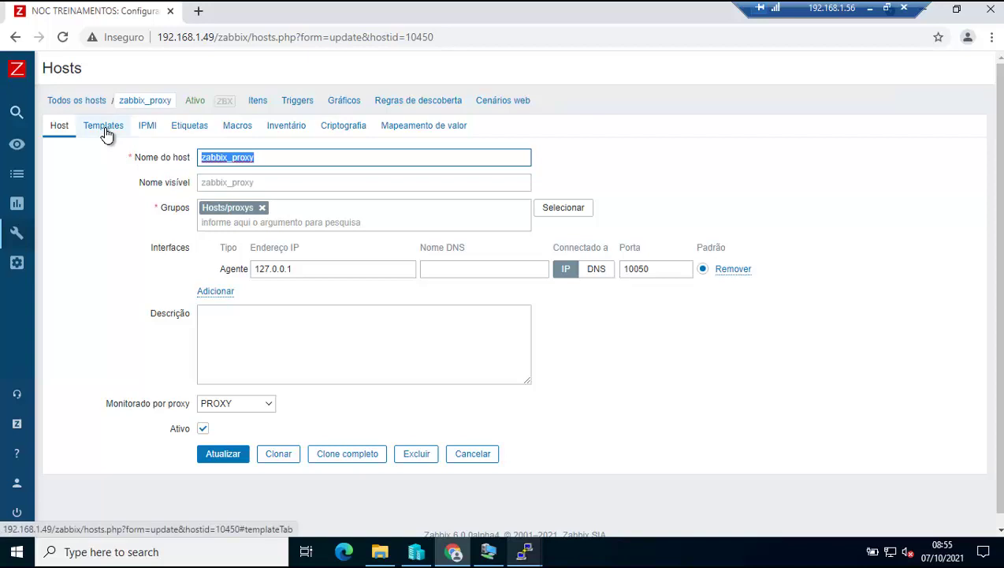
left_click(105, 128)
left_click(276, 197)
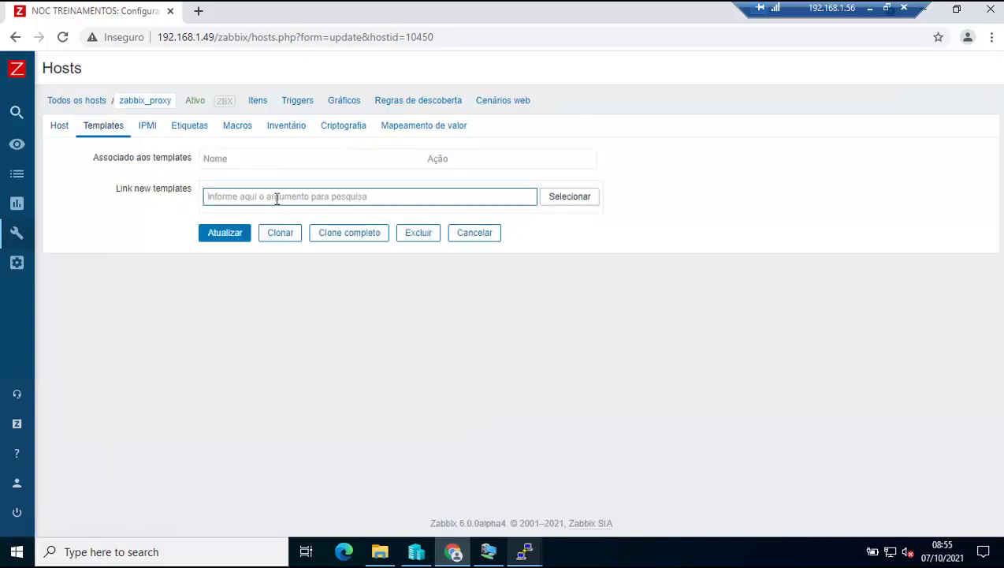
type("linux")
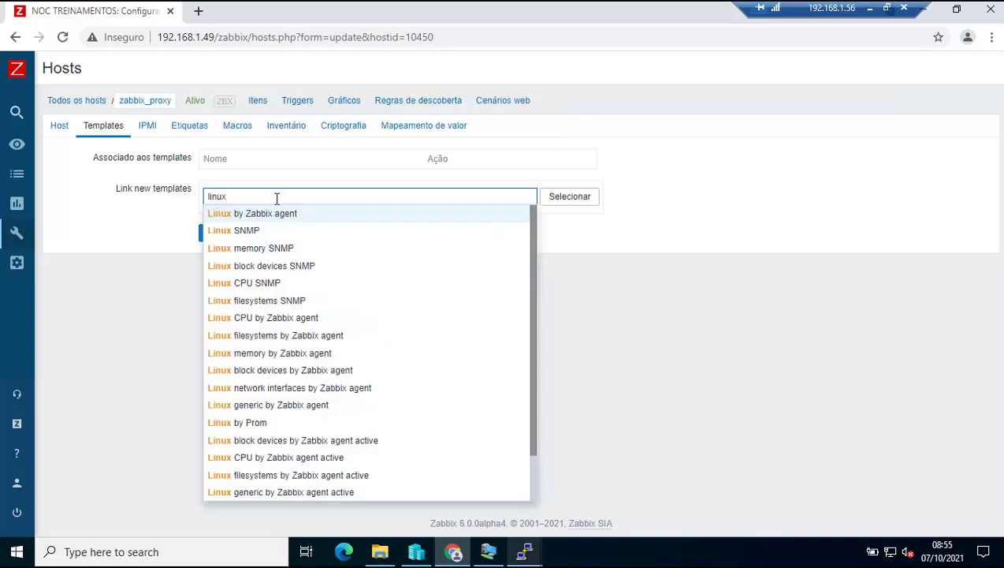
left_click(239, 213)
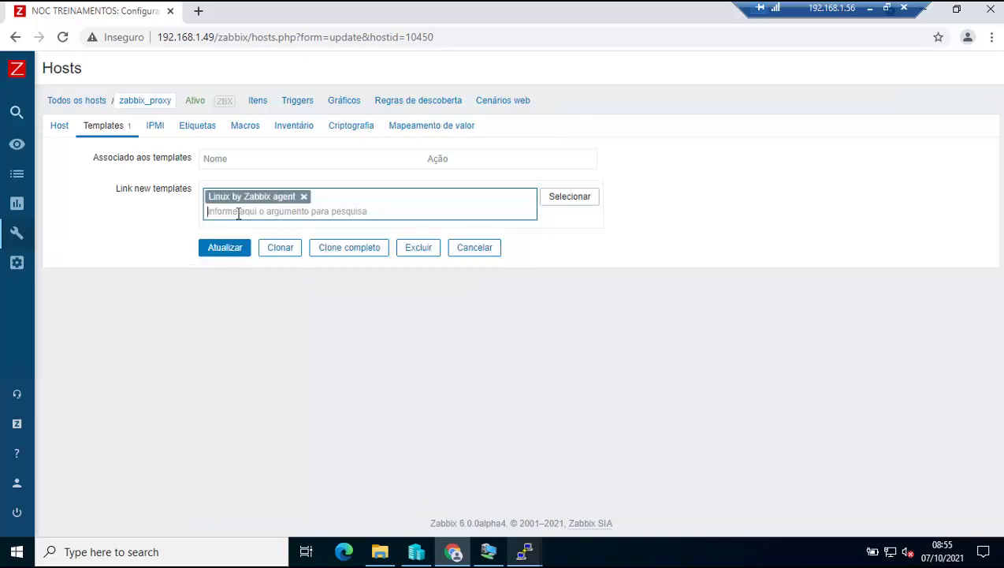
left_click(228, 248)
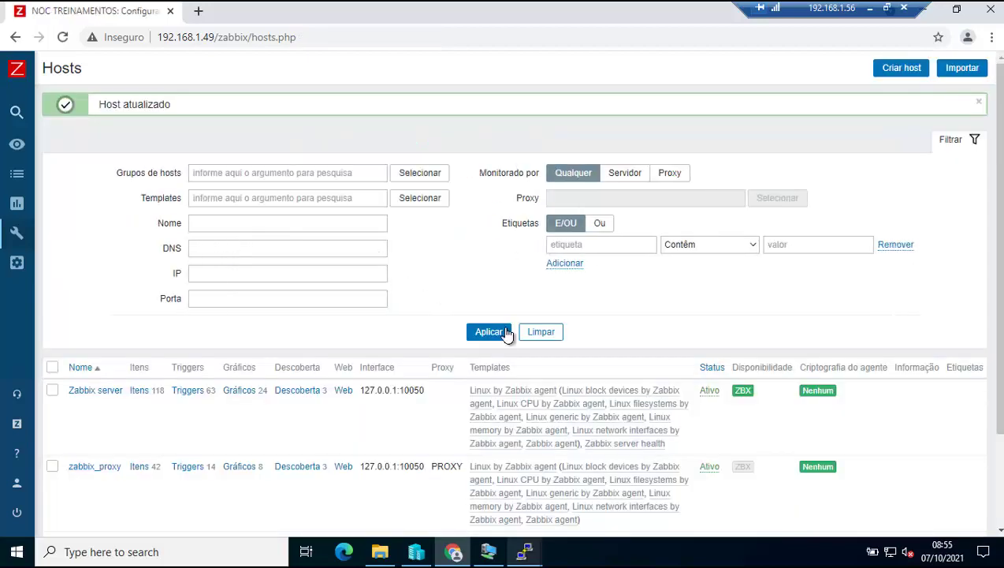
left_click(504, 330)
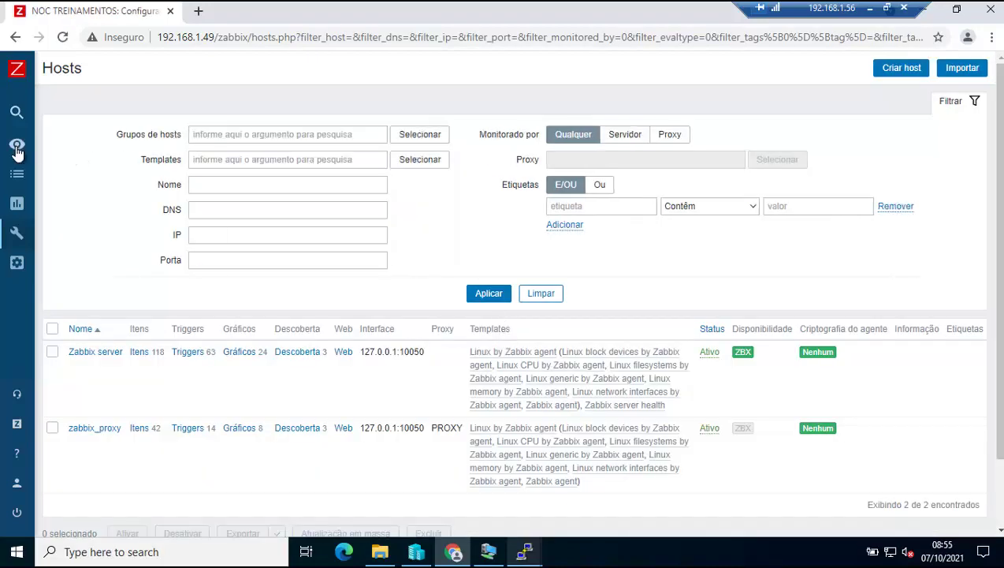
Open Administração > Proxies in a new browser tab and switch to it.
left_click(17, 146)
left_click(94, 414)
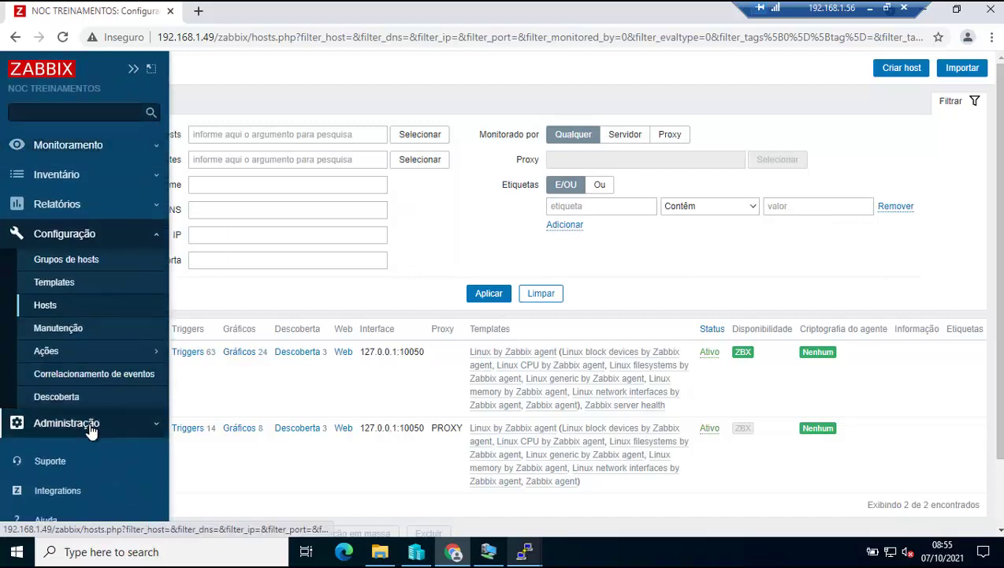
left_click(94, 423)
right_click(47, 312)
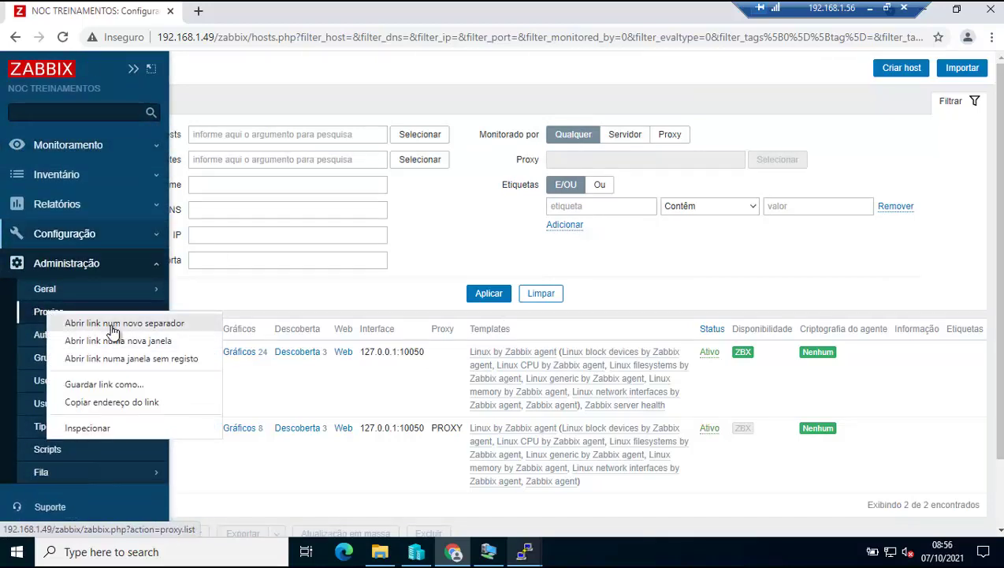
left_click(112, 324)
left_click(249, 16)
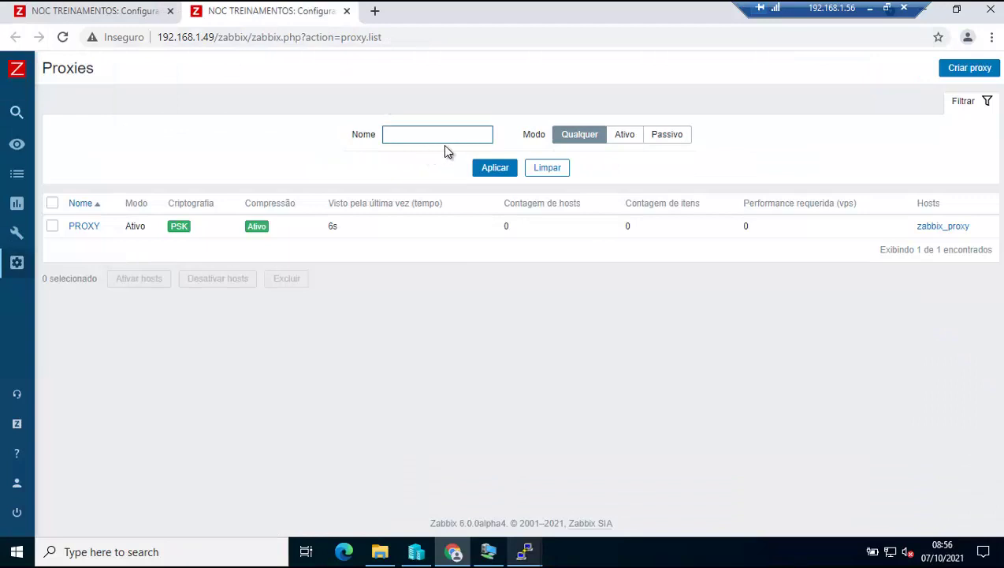
Refresh the Proxies list until PROXY reports 1 host and 42 items.
left_click(491, 171)
left_click(491, 171)
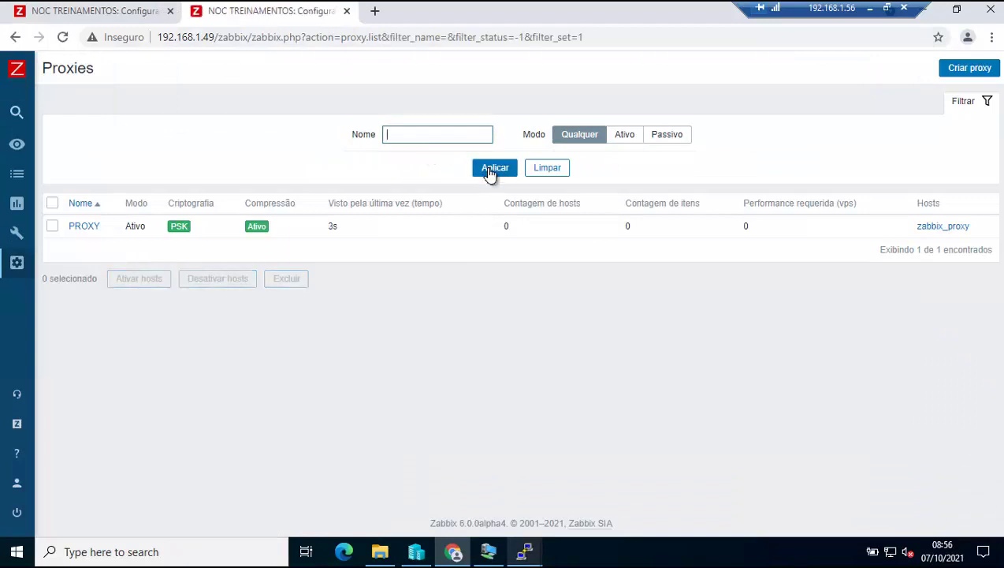
left_click(491, 172)
left_click(491, 171)
left_click(491, 171)
left_click(491, 171)
left_click(491, 171)
left_click(491, 171)
left_click(491, 171)
left_click(491, 171)
left_click(491, 171)
left_click(491, 171)
left_click(490, 171)
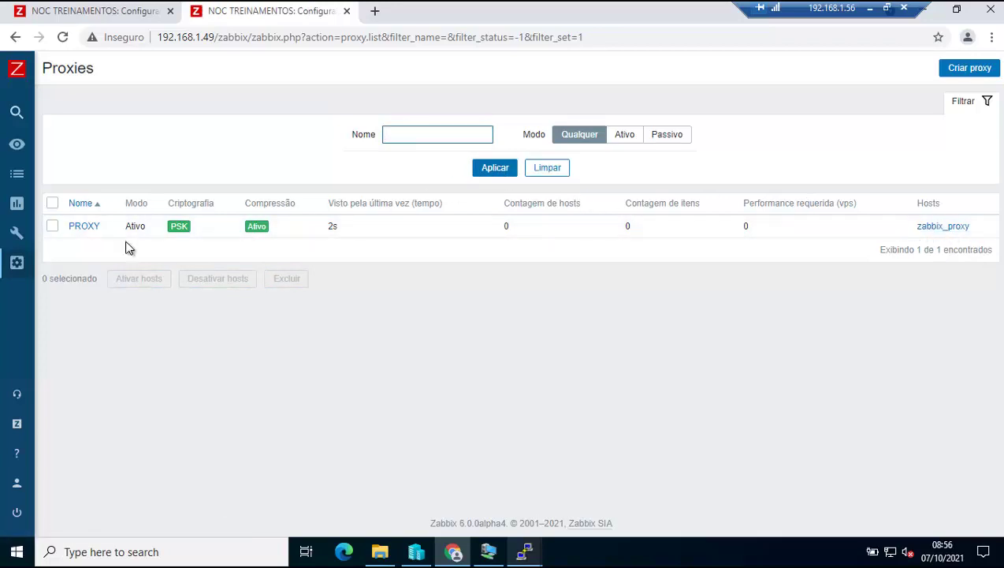
left_click(490, 174)
Highlight PROXY's host count of 1 and 0.5 required performance, then return to the Hosts tab.
double_click(505, 227)
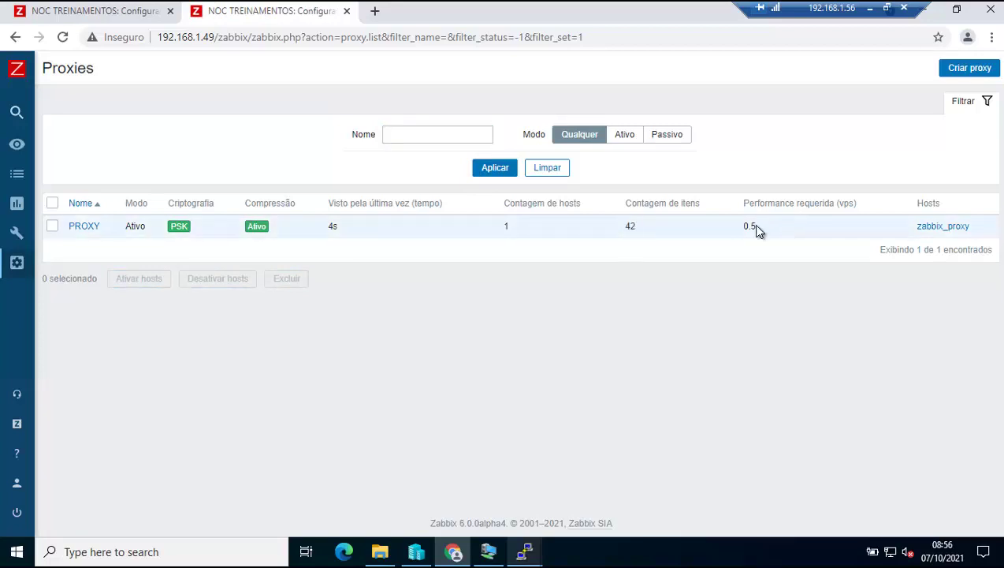
left_click_drag(756, 228, 730, 231)
left_click(500, 173)
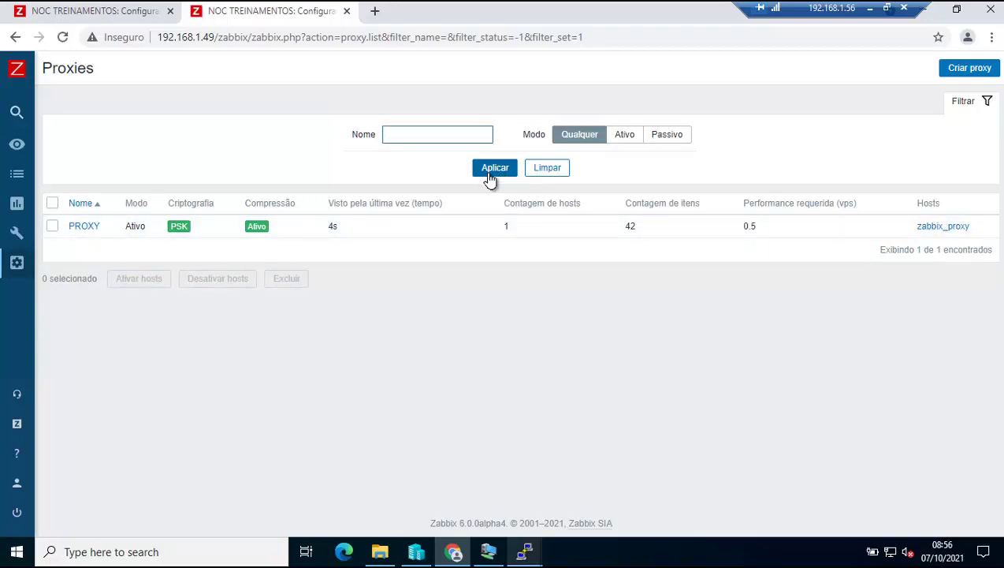
left_click(69, 15)
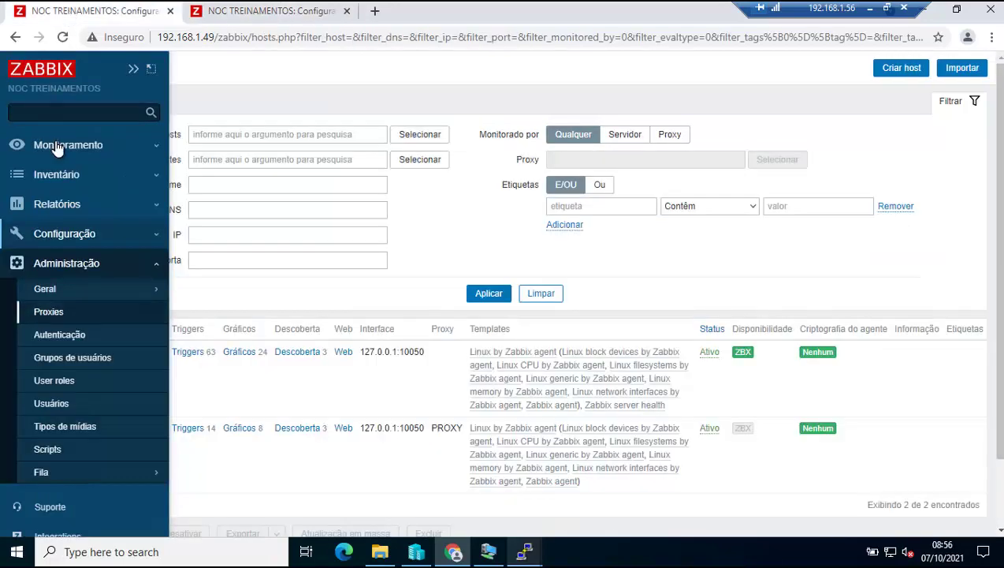
Filter Monitoring > Latest data to the Hosts/proxys host group.
left_click(22, 147)
left_click(83, 262)
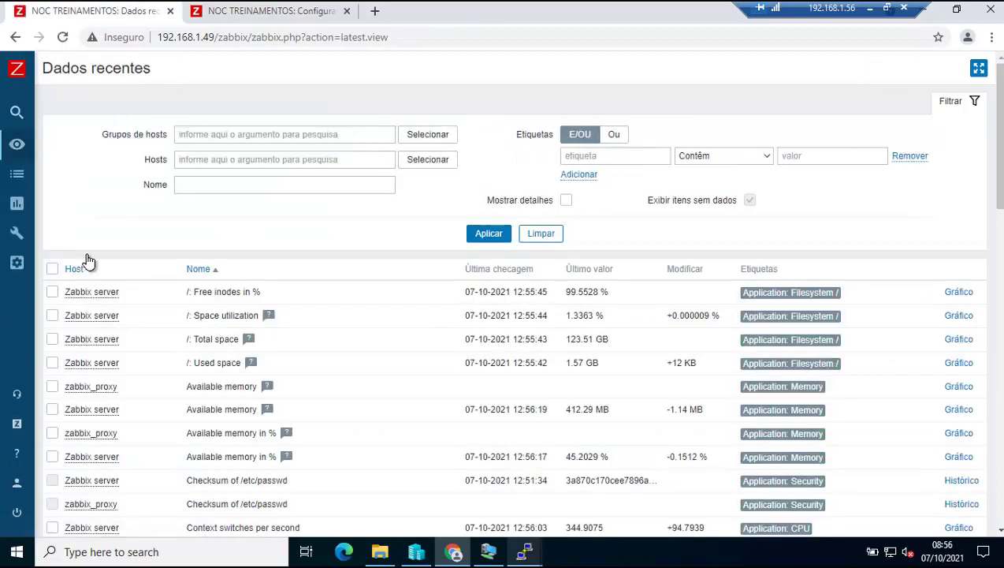
left_click(423, 138)
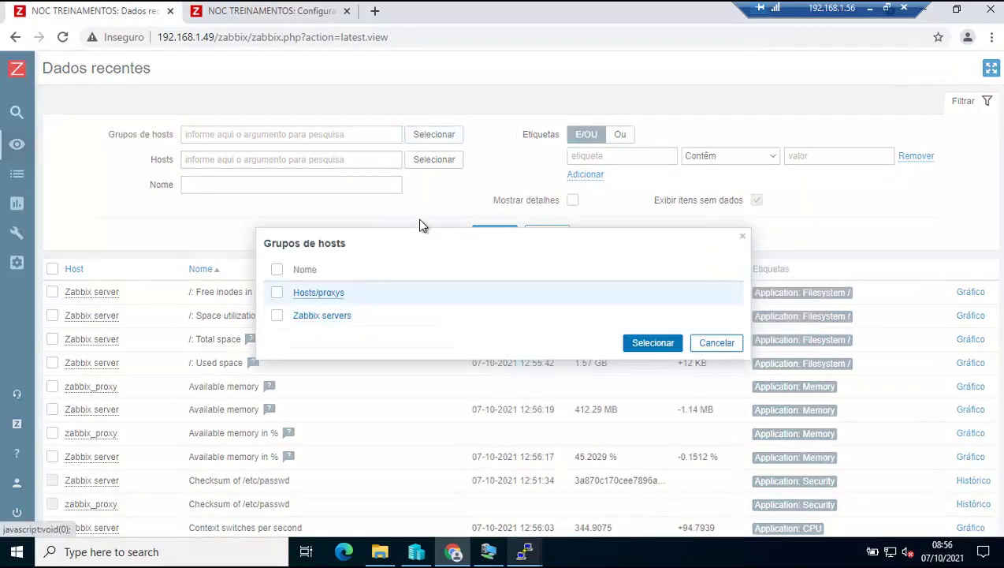
left_click(483, 234)
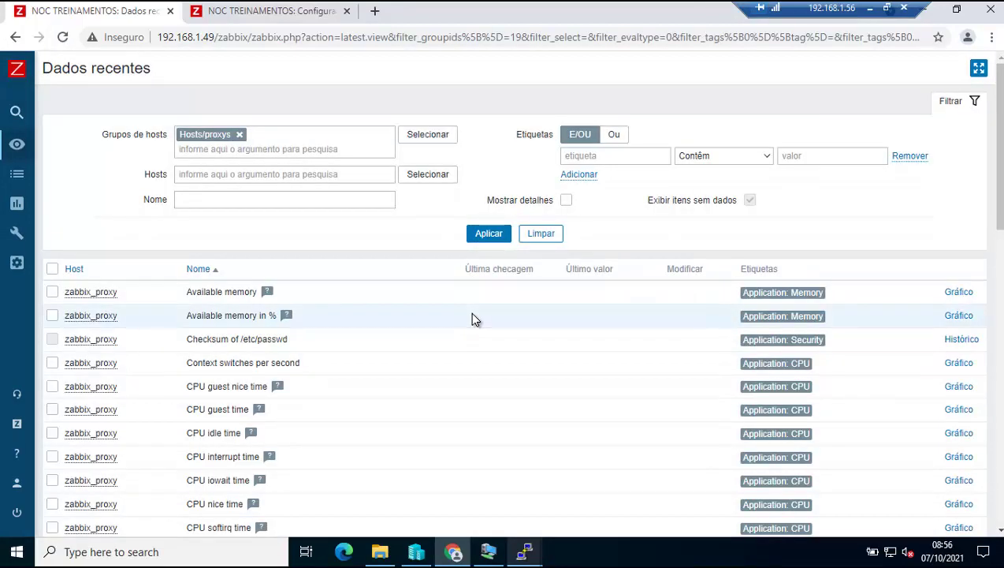
Refresh the filtered latest data repeatedly; zabbix_proxy items still show no values.
scroll(473, 317, "down", 10)
scroll(473, 317, "up", 10)
left_click(488, 234)
left_click(489, 234)
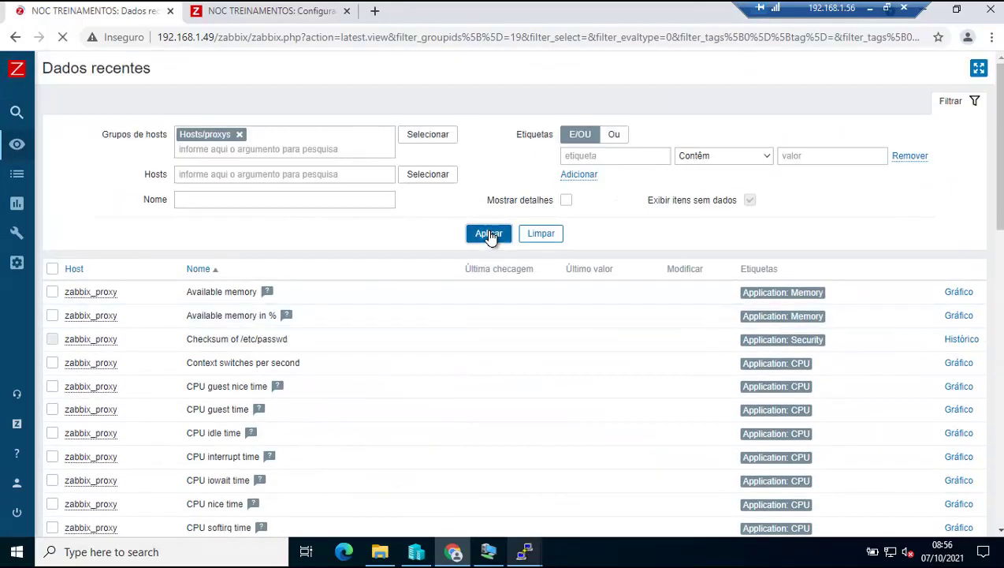
left_click(489, 234)
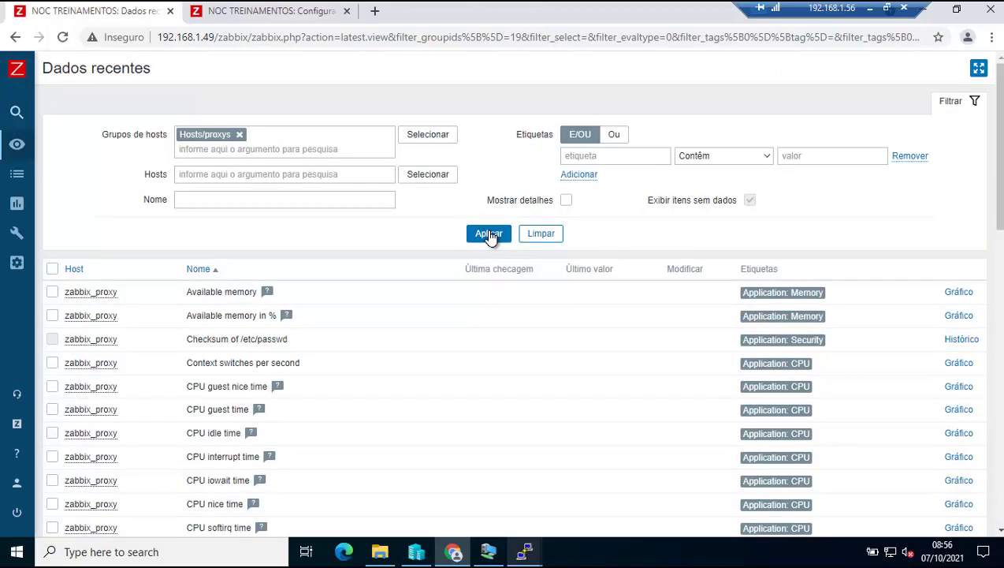
left_click(489, 234)
left_click(489, 234)
left_click(489, 234)
left_click(489, 235)
left_click(488, 233)
left_click(288, 19)
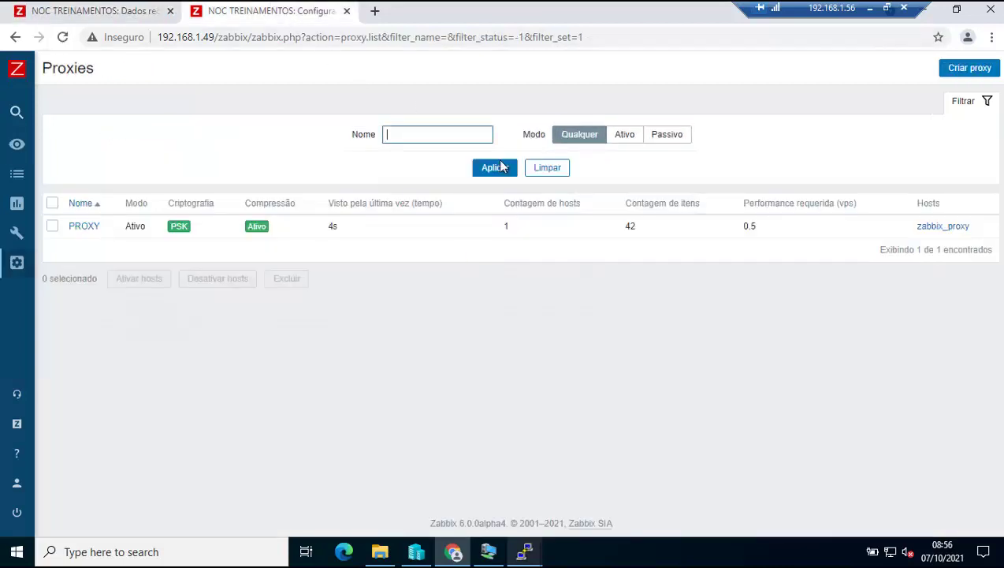
Refresh the Proxies list, then open Configuration > Hosts in a new second-position tab.
mouse_move(17, 110)
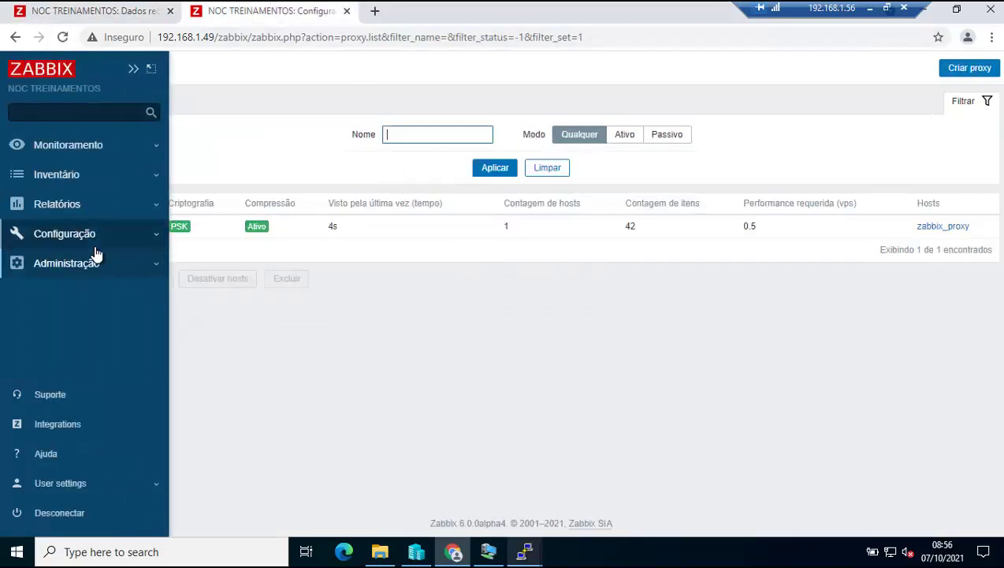
left_click(477, 175)
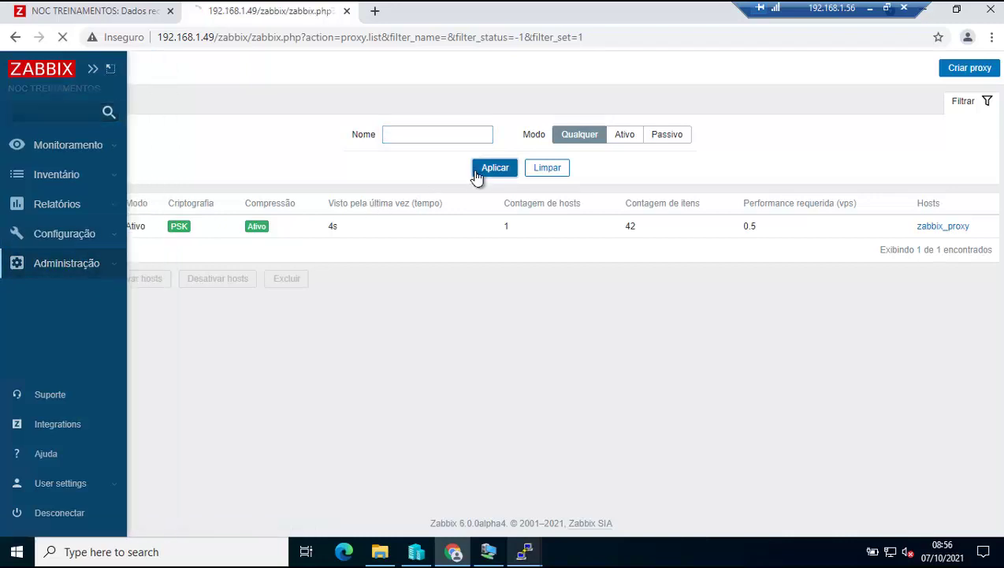
mouse_move(18, 204)
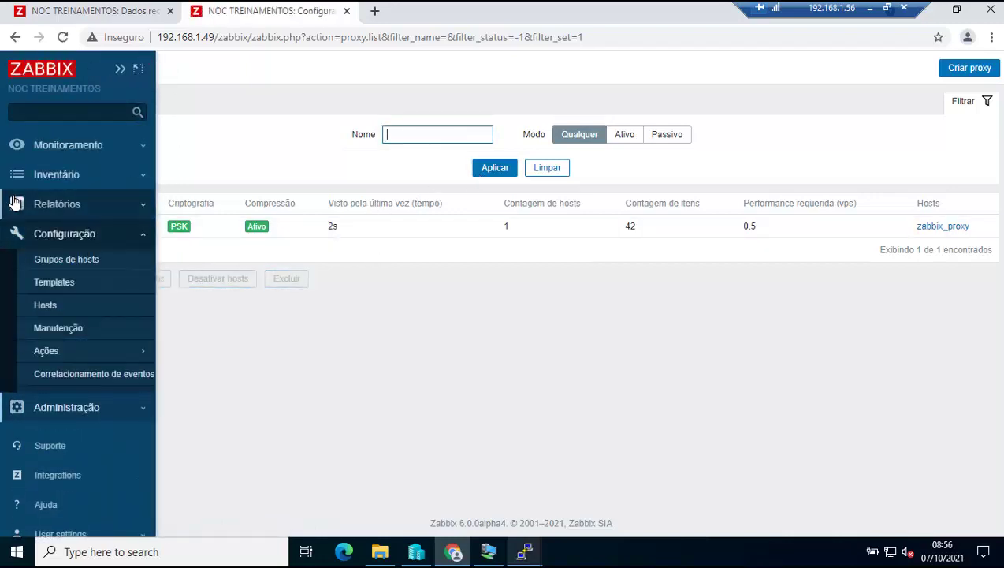
right_click(101, 309)
left_click(114, 317)
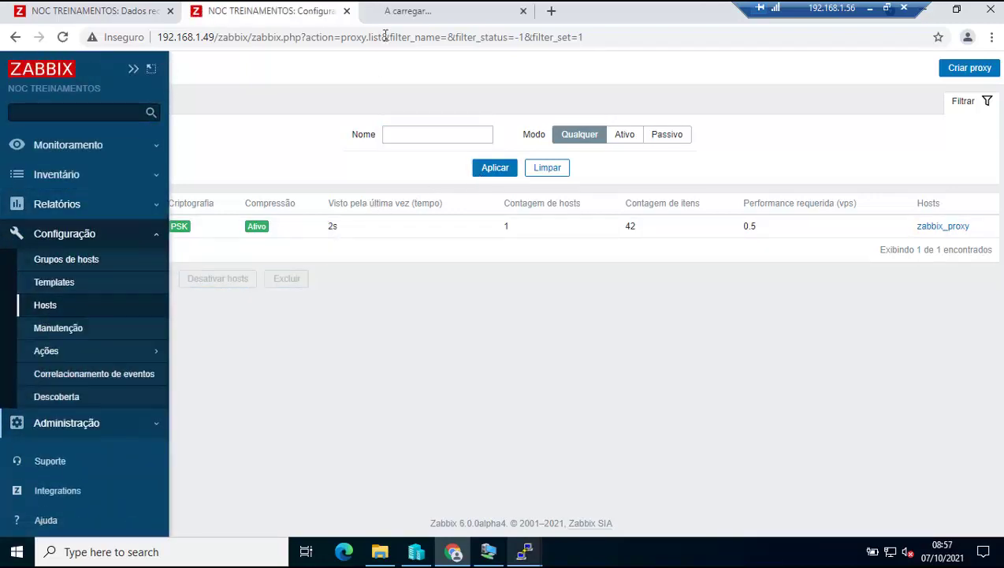
left_click_drag(443, 19, 264, 17)
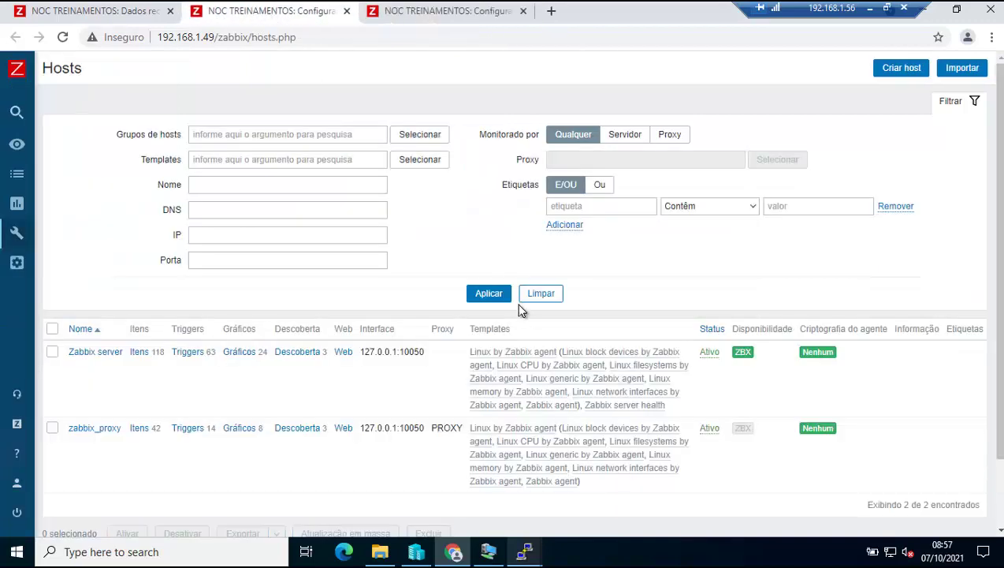
Refresh the Hosts list repeatedly to recheck zabbix_proxy's greyed-out ZBX availability.
left_click(489, 293)
left_click(488, 294)
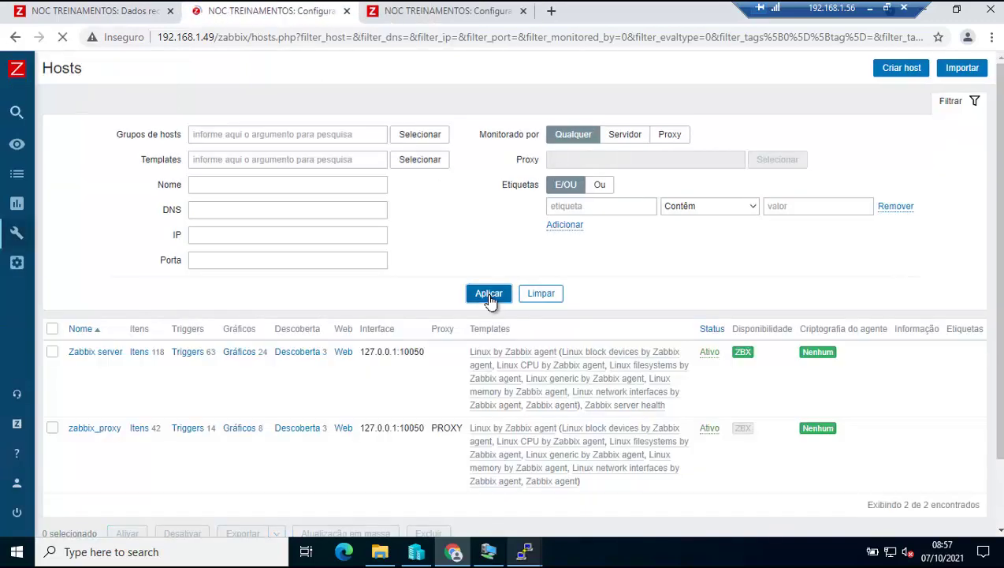
left_click(489, 294)
left_click(489, 293)
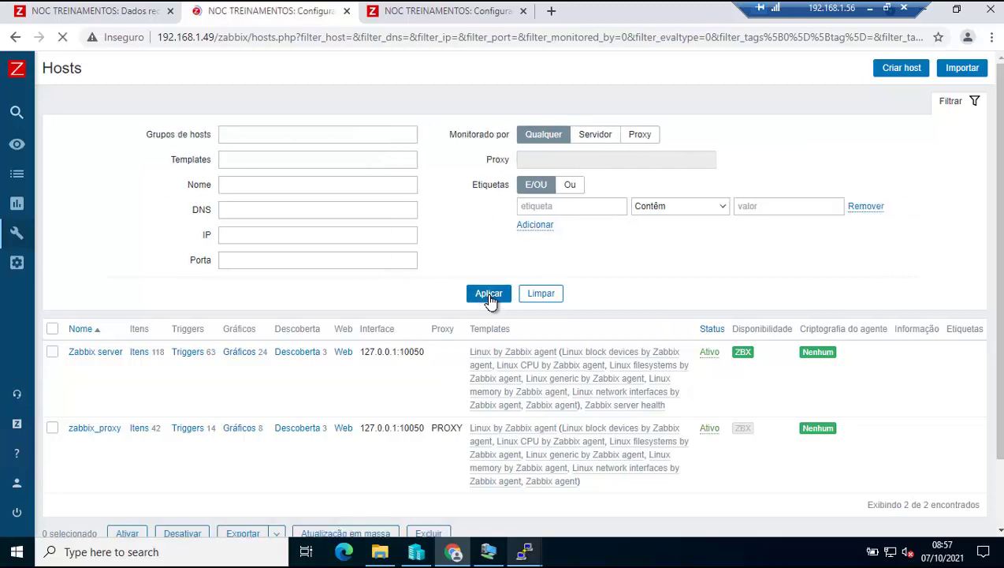
left_click(488, 294)
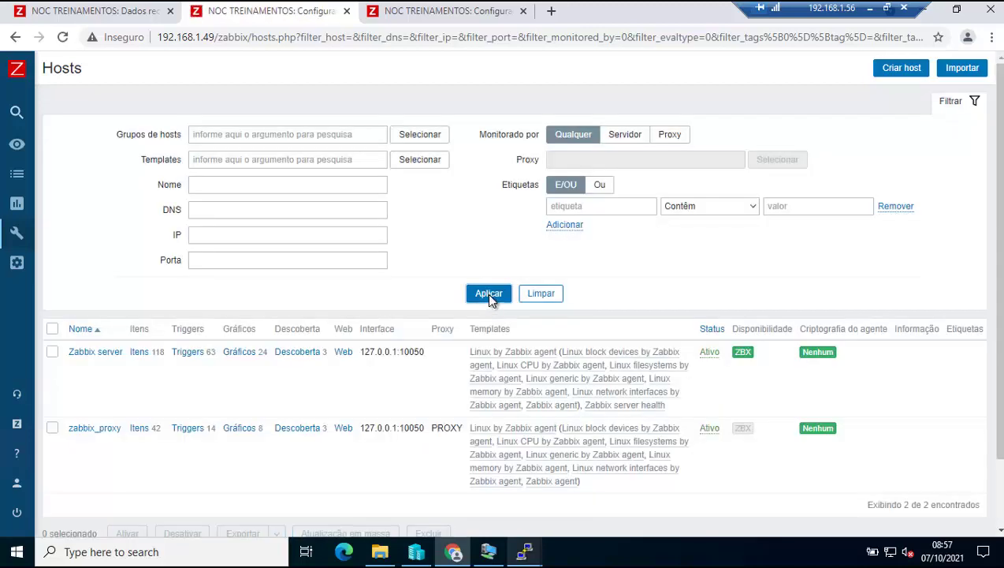
left_click(488, 293)
left_click(489, 294)
left_click(489, 293)
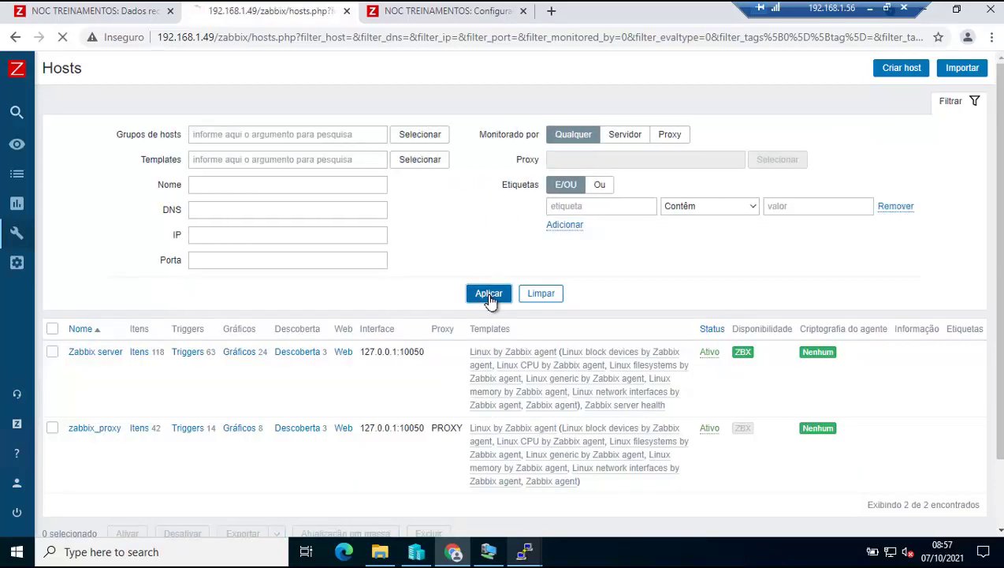
left_click(489, 293)
Refresh the zabbix_proxy latest data, which still shows no last check or value.
left_click(108, 11)
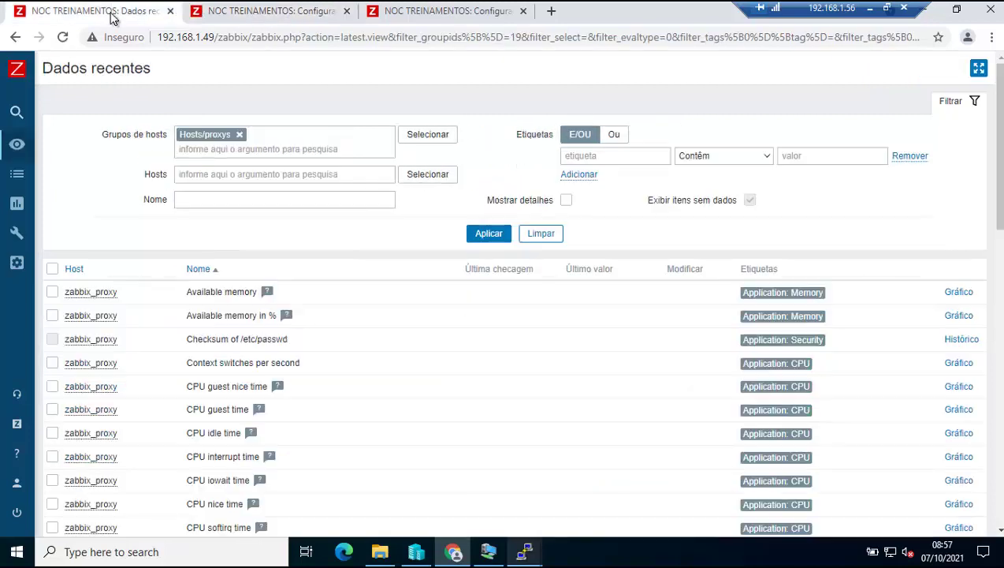
left_click(495, 236)
left_click(489, 235)
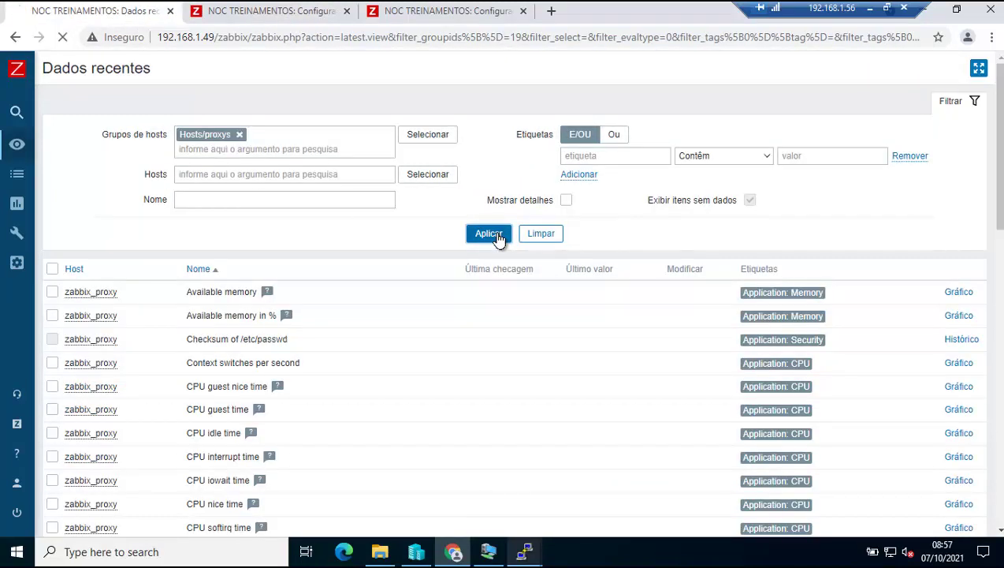
left_click(493, 234)
scroll(495, 306, "down", 4)
scroll(493, 305, "up", 4)
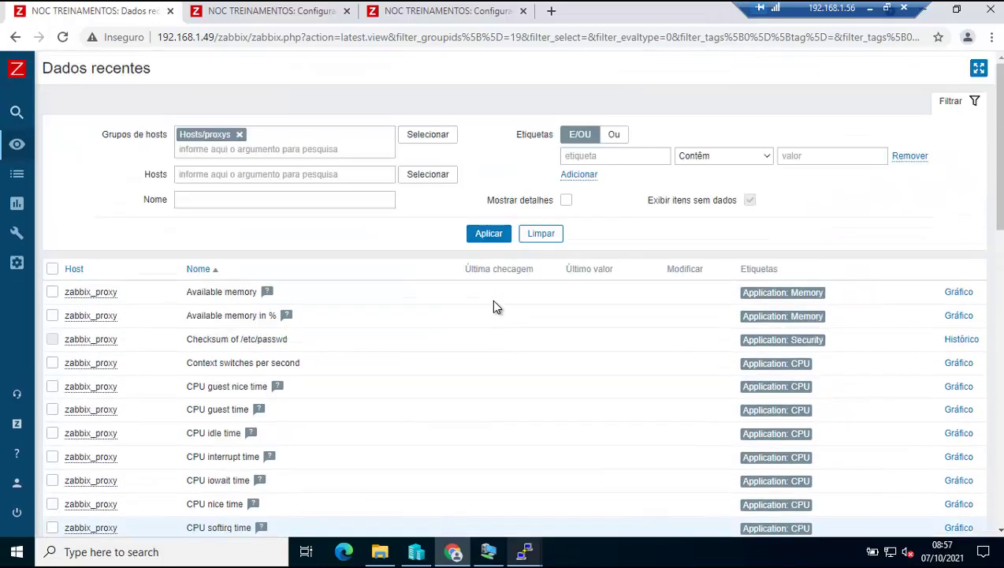
left_click(487, 236)
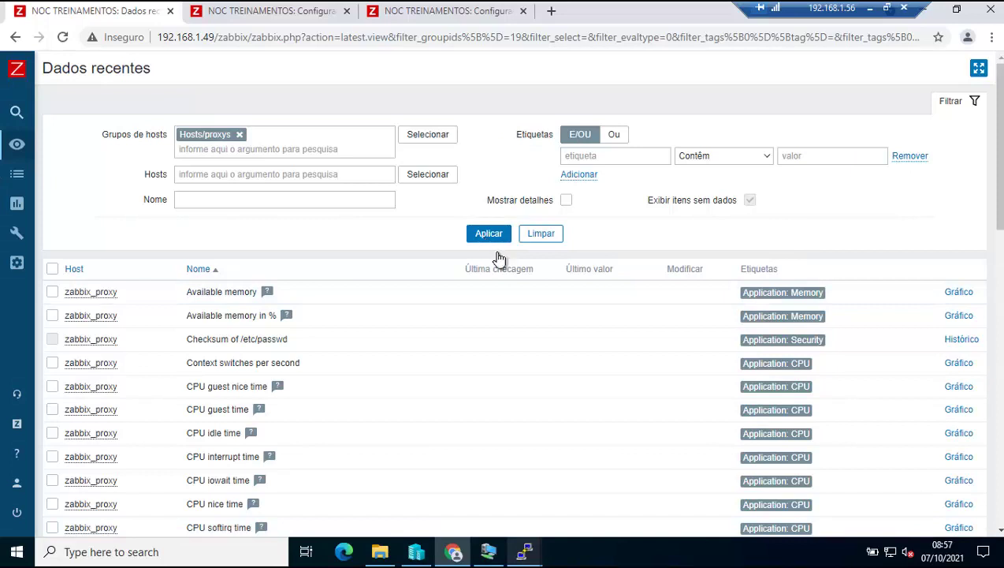
Switch to the server's PuTTY session and clear the terminal screen.
left_click(525, 550)
left_click(444, 496)
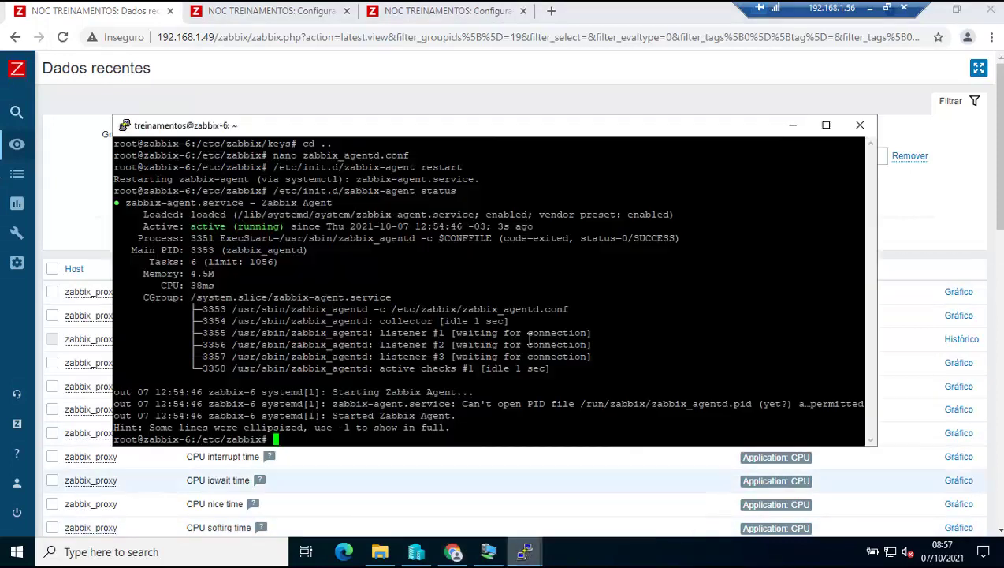
type("clear")
key("Return")
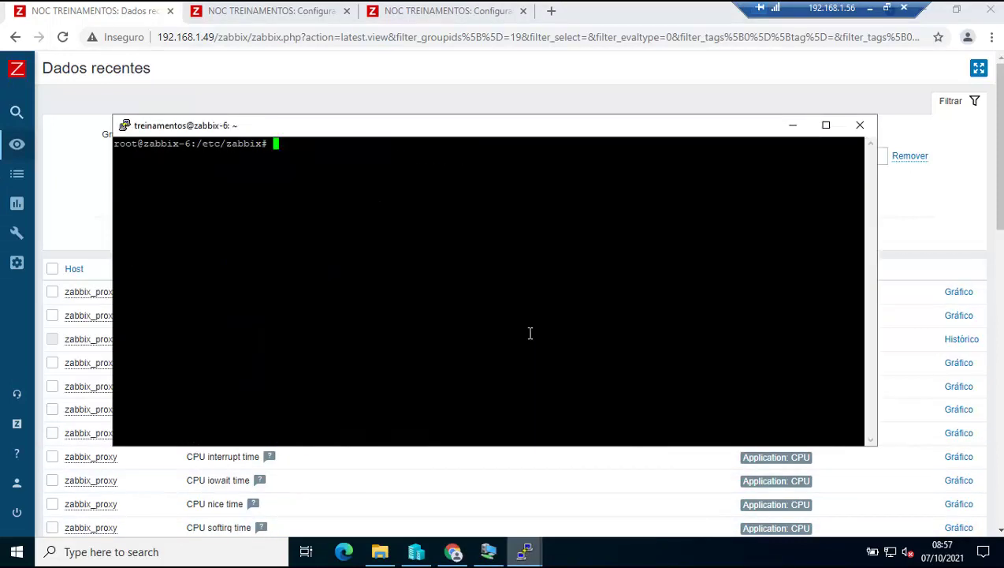
Run zabbix_proxy -R config_chache_reload, which is rejected, then copy that command line.
type("zabbix_proxy ")
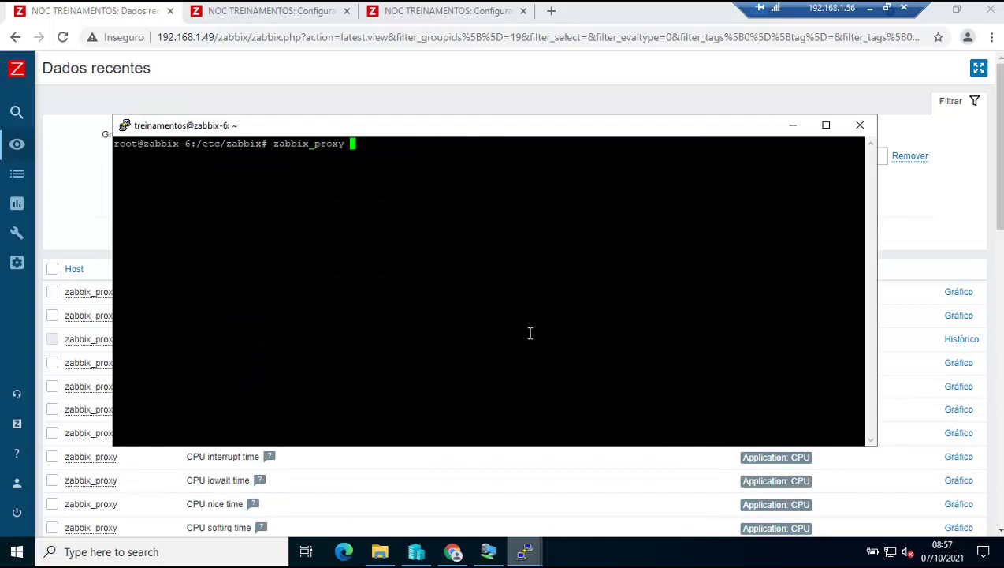
type("-R config_chache_")
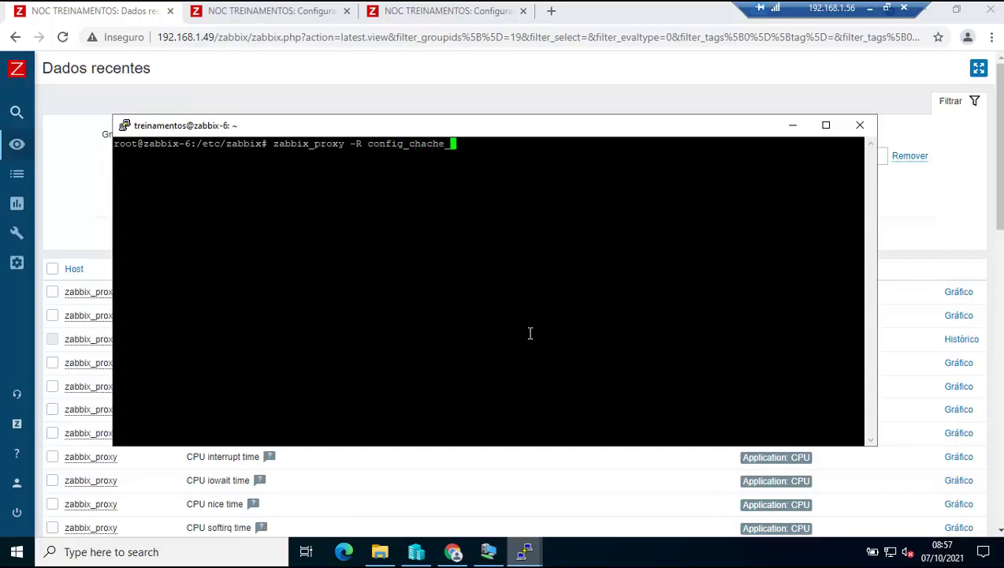
type("reload")
key("Return")
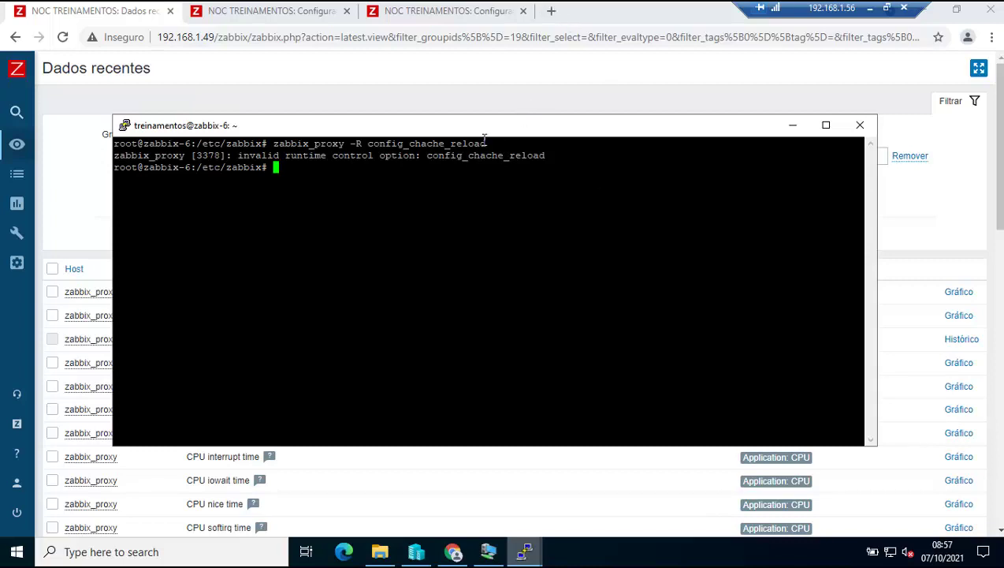
left_click_drag(487, 143, 273, 144)
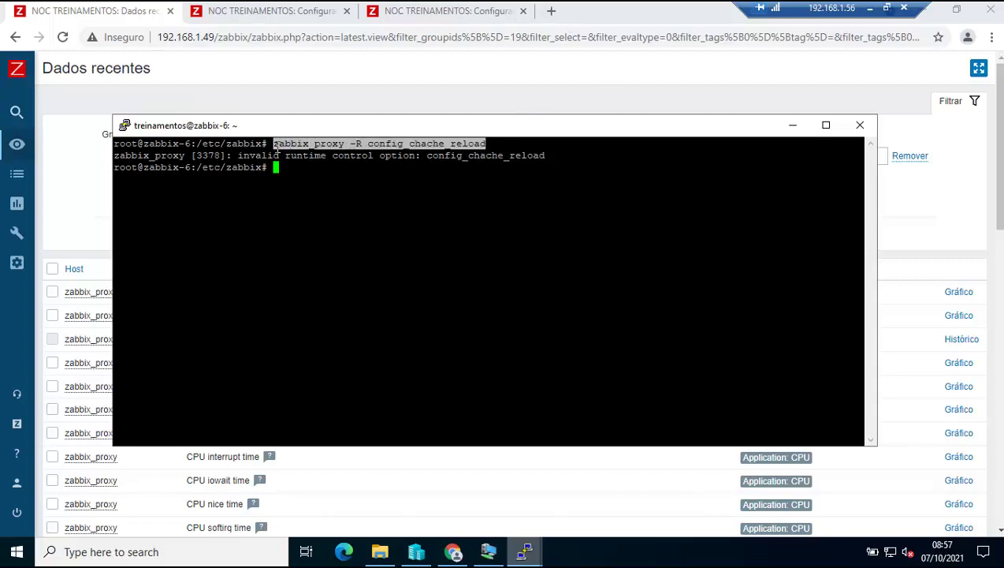
right_click(273, 144)
Search the web for the failing command and read the zabbix_proxy documentation page.
left_click(552, 12)
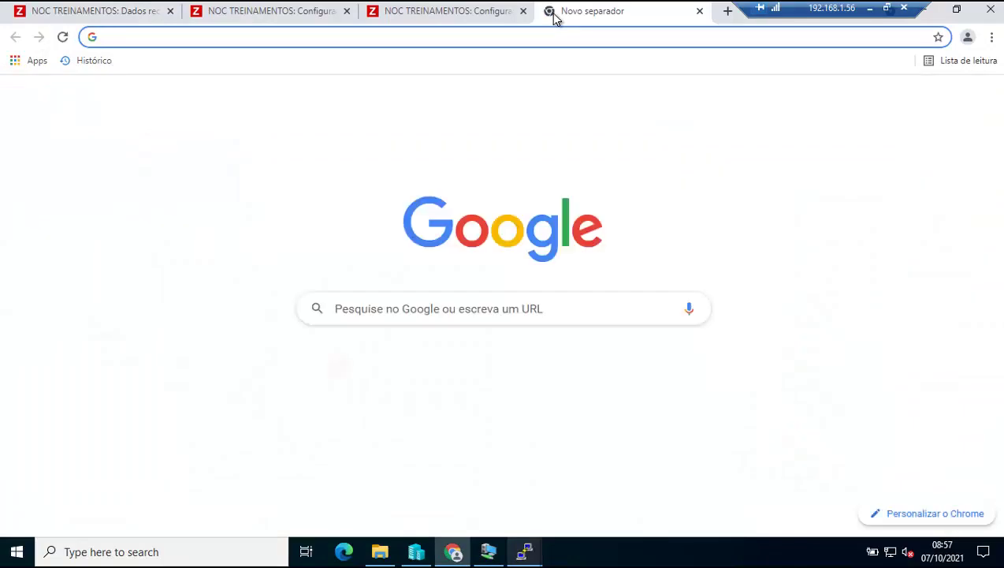
type("zabbix_proxy -R config_chache_reload")
key("Return")
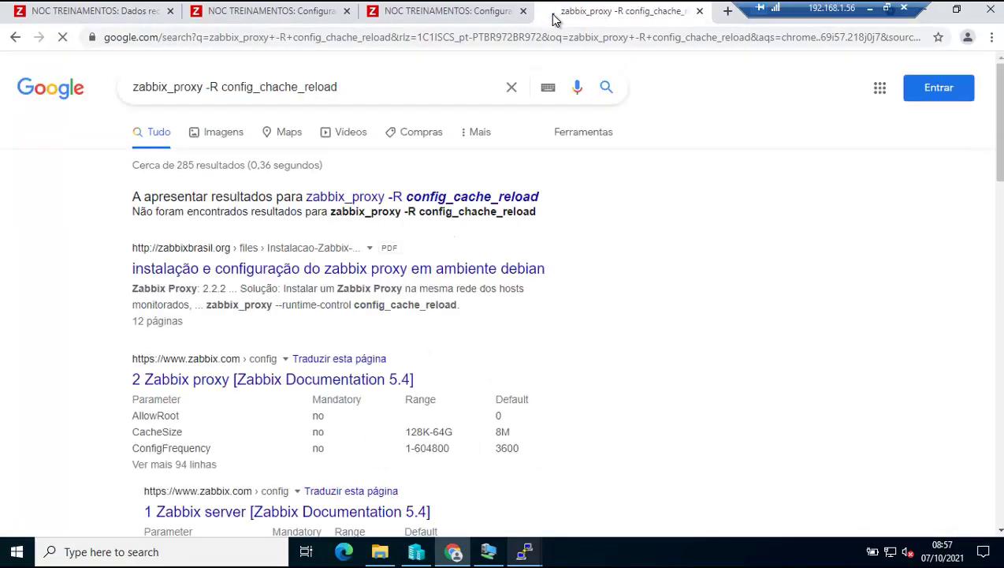
left_click(323, 385)
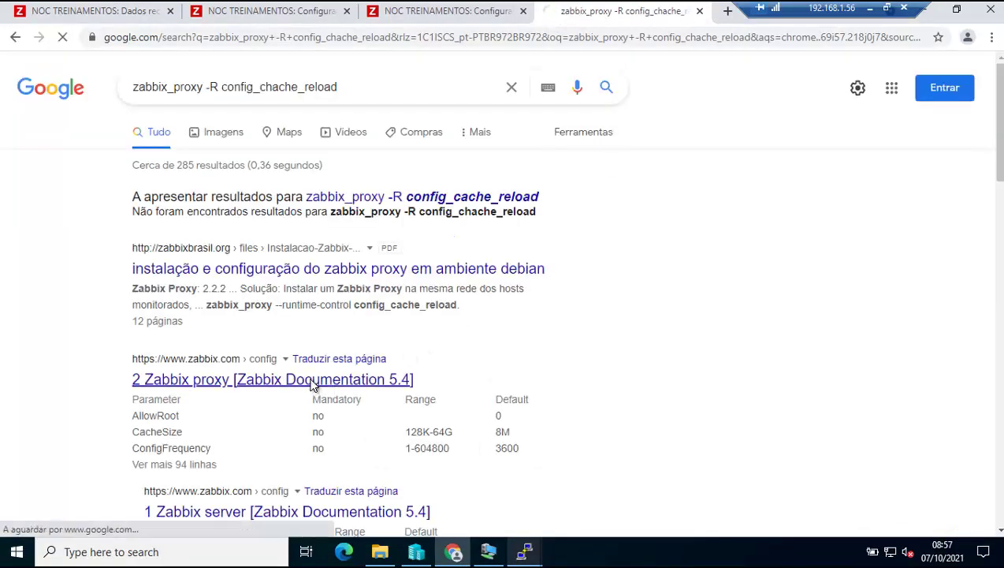
scroll(593, 341, "down", 15)
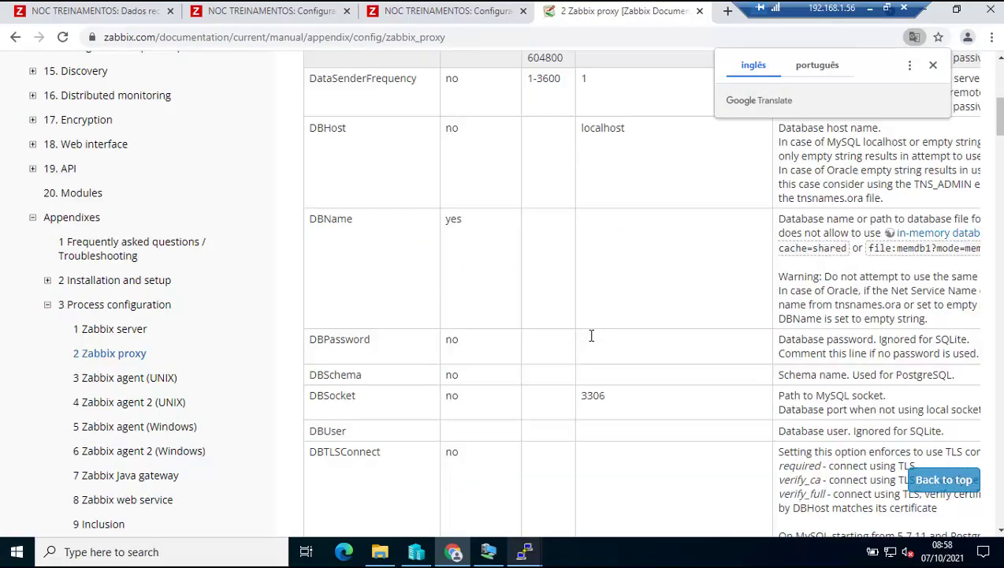
scroll(591, 337, "down", 15)
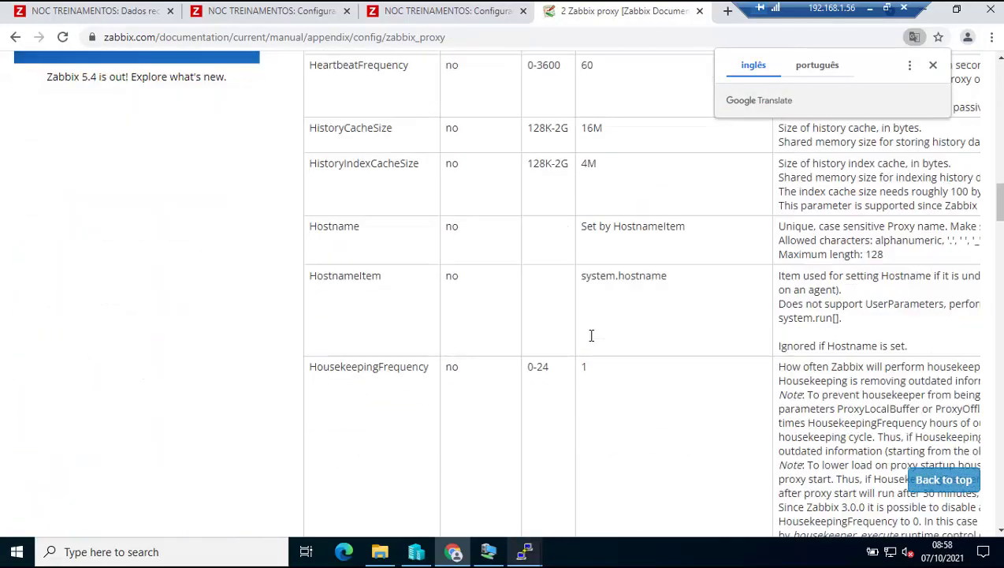
scroll(591, 337, "down", 20)
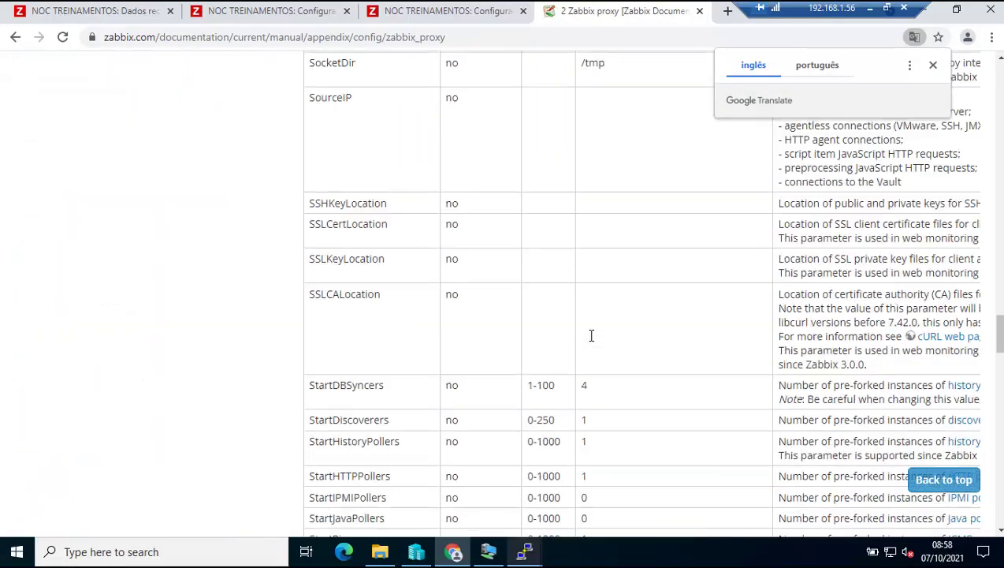
scroll(592, 336, "down", 20)
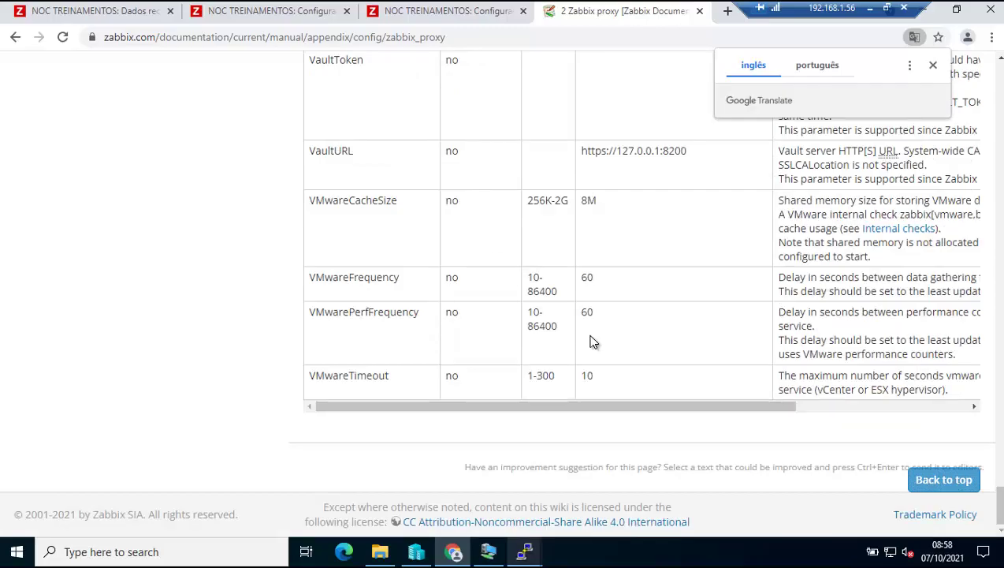
scroll(592, 340, "up", 20)
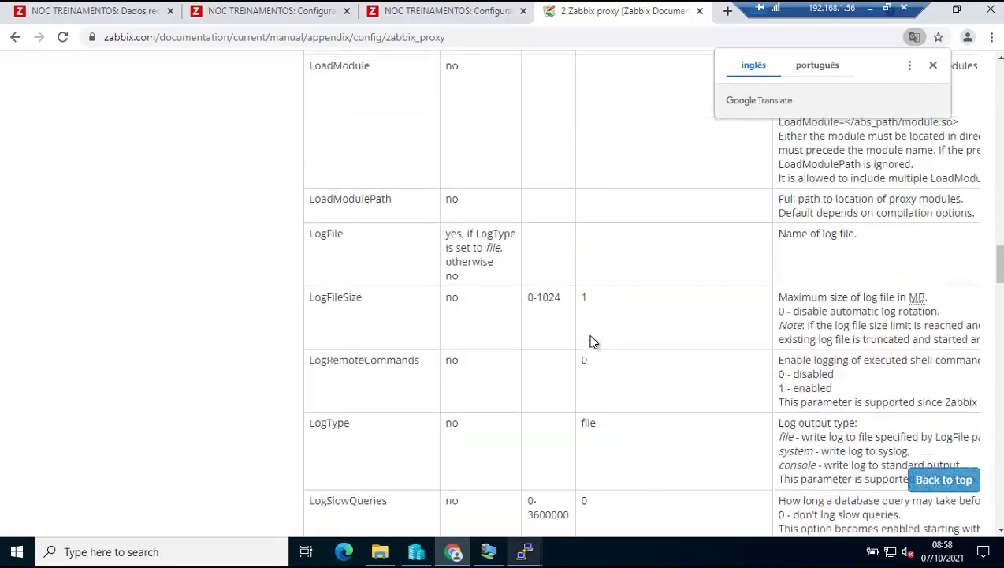
scroll(593, 341, "up", 20)
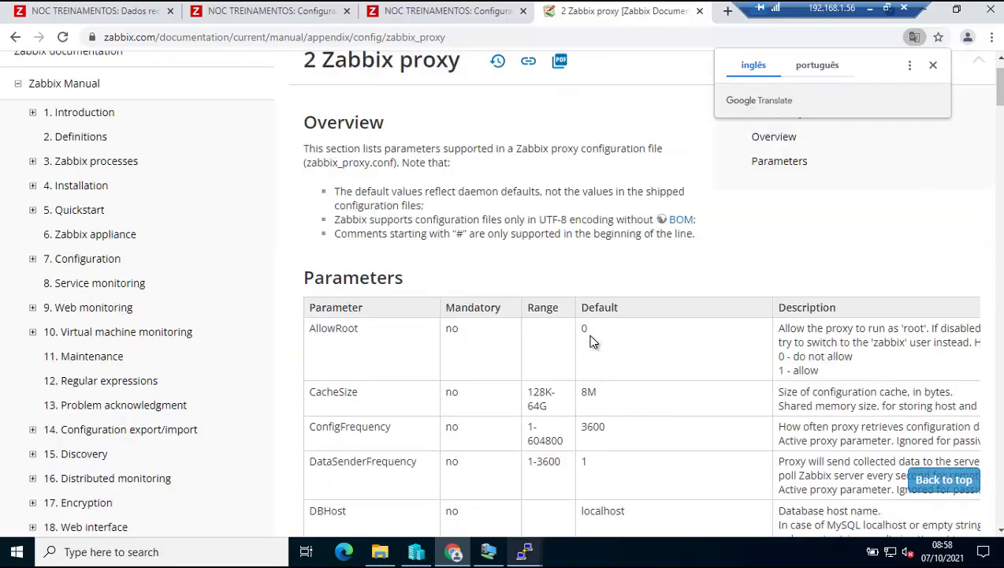
scroll(592, 341, "down", 6)
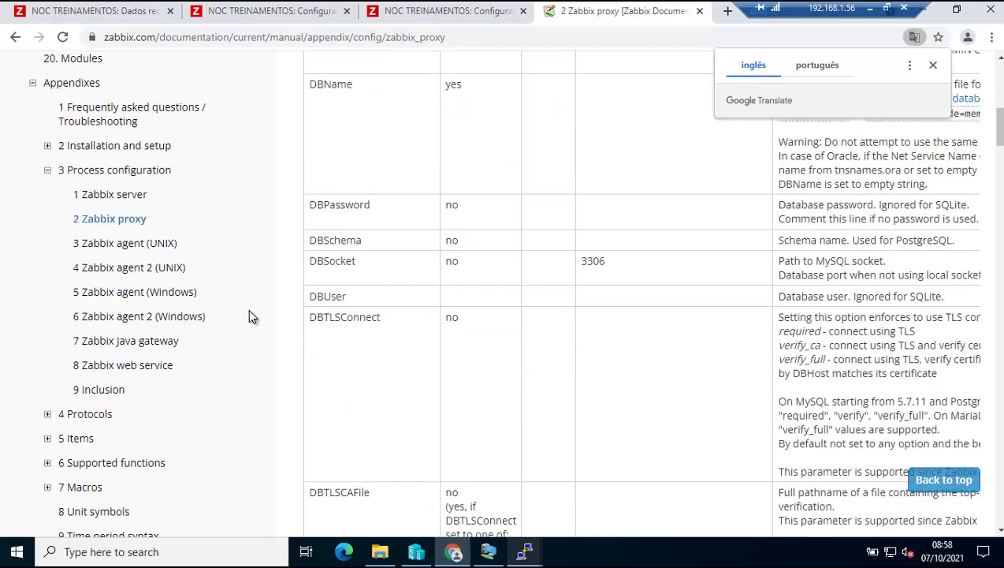
Read through the Zabbix server configuration parameters page.
left_click(118, 194)
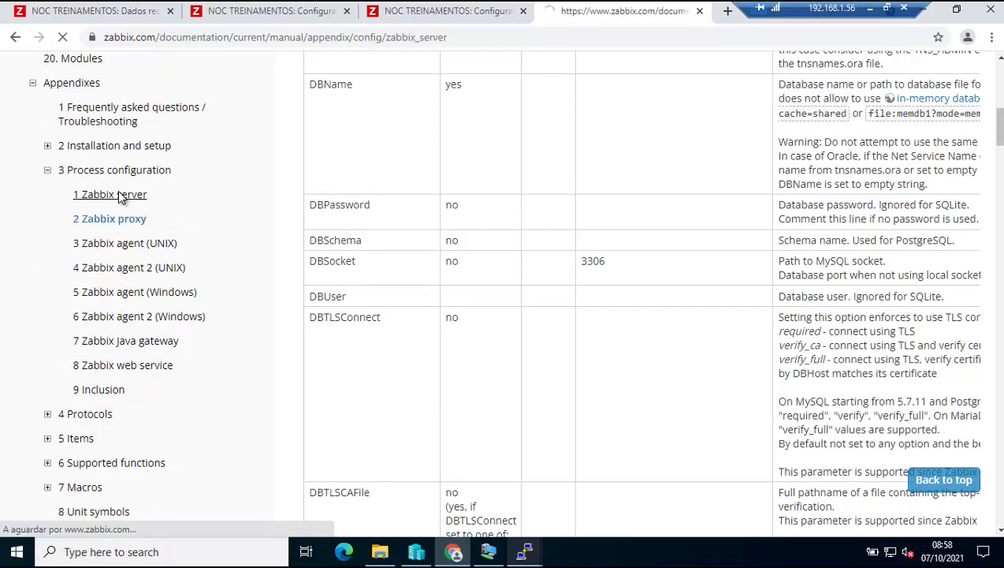
scroll(410, 303, "down", 3)
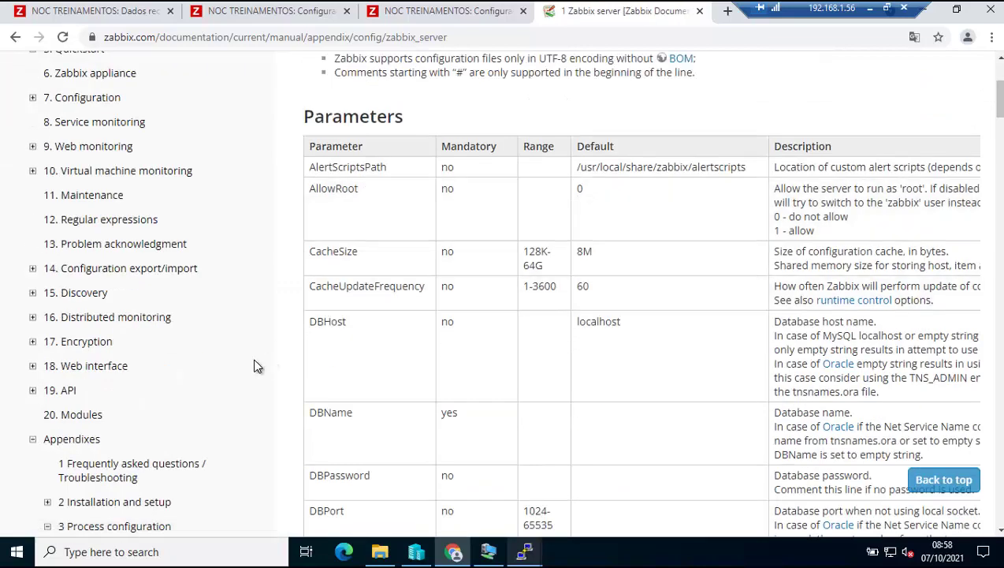
scroll(255, 363, "up", 1)
scroll(256, 365, "down", 1)
scroll(255, 365, "down", 6)
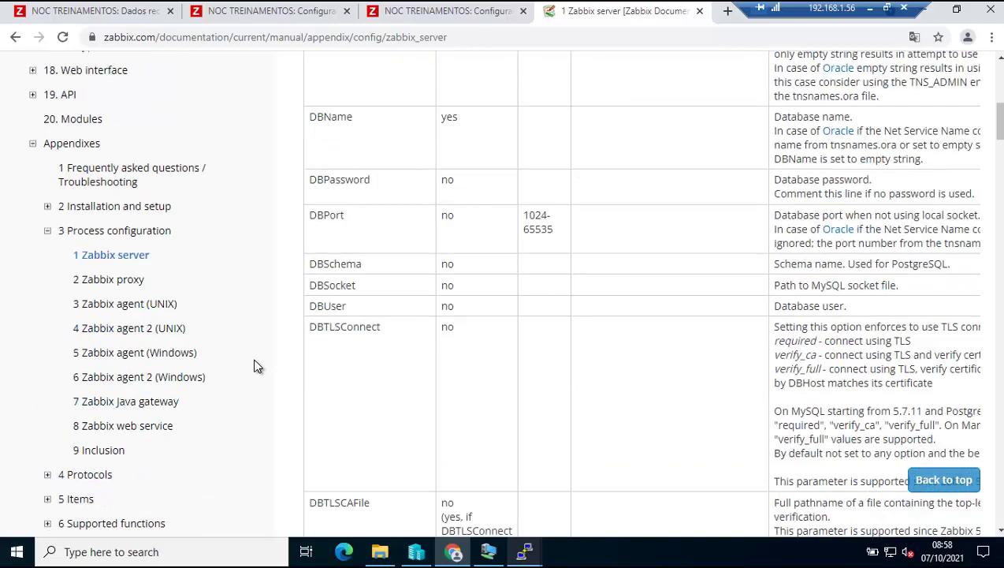
scroll(255, 365, "down", 3)
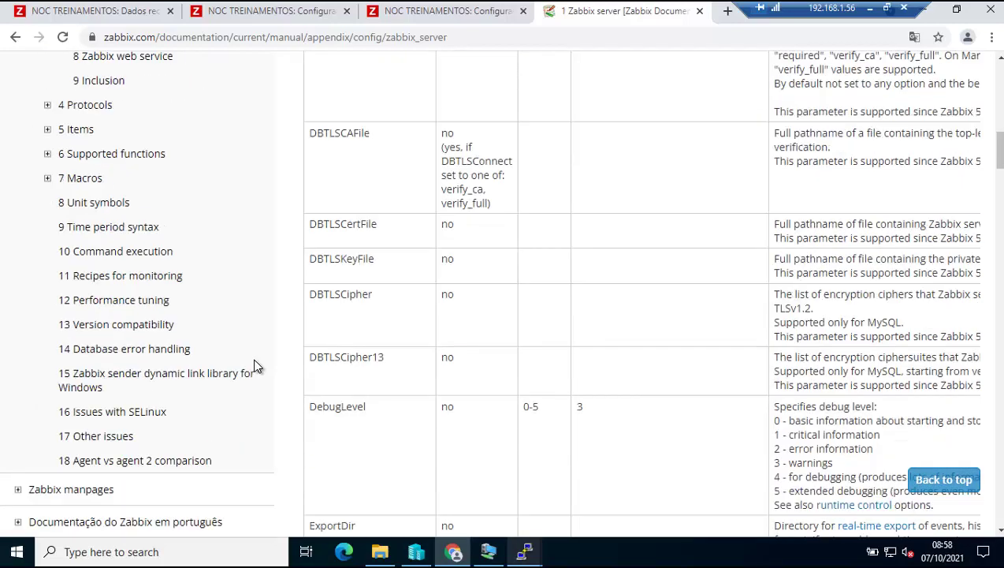
scroll(254, 364, "up", 5)
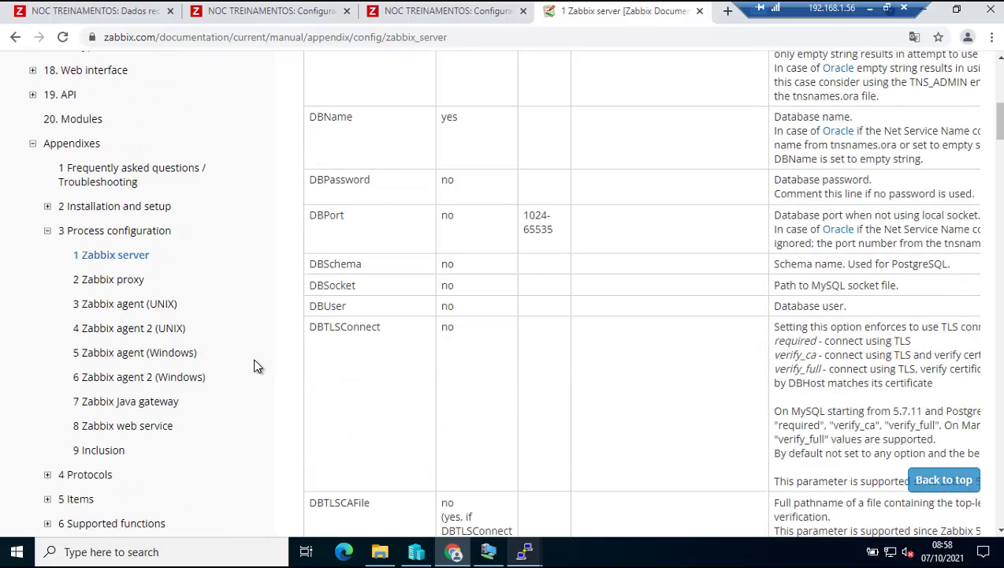
Open Installation and setup > Zabbix processes > 4 Proxy and scroll to Runtime control.
left_click(47, 208)
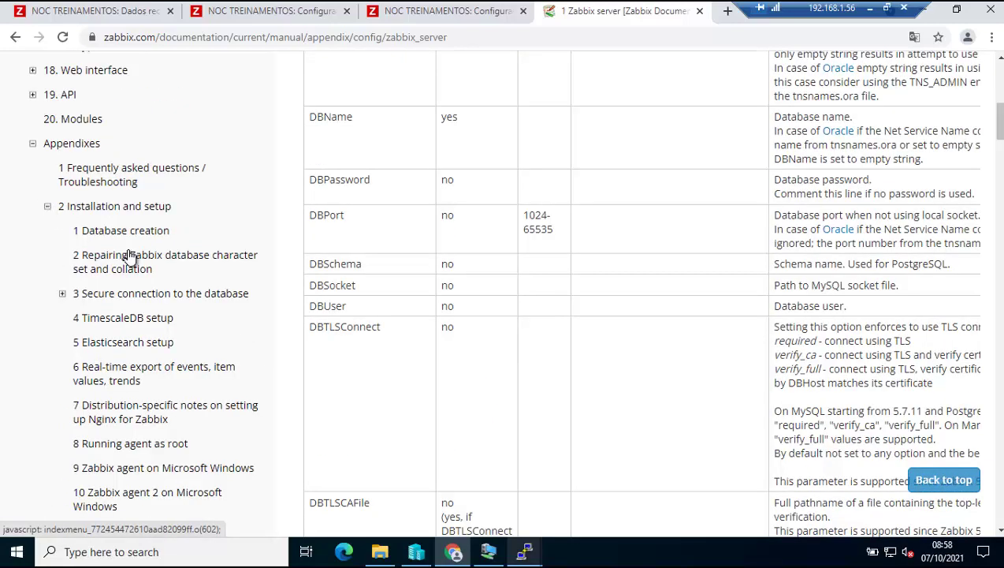
scroll(226, 308, "down", 2)
scroll(226, 308, "down", 1)
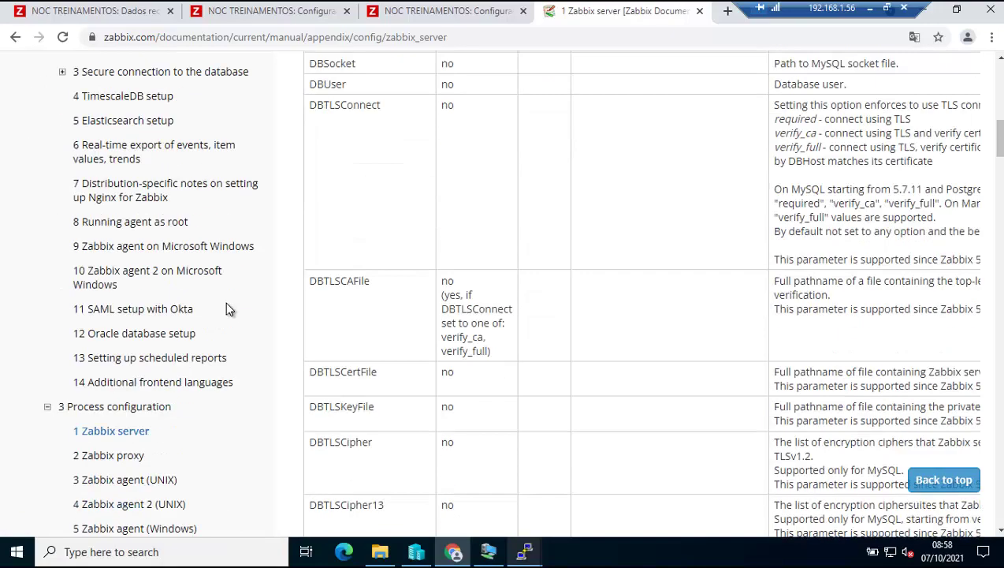
scroll(227, 307, "up", 5)
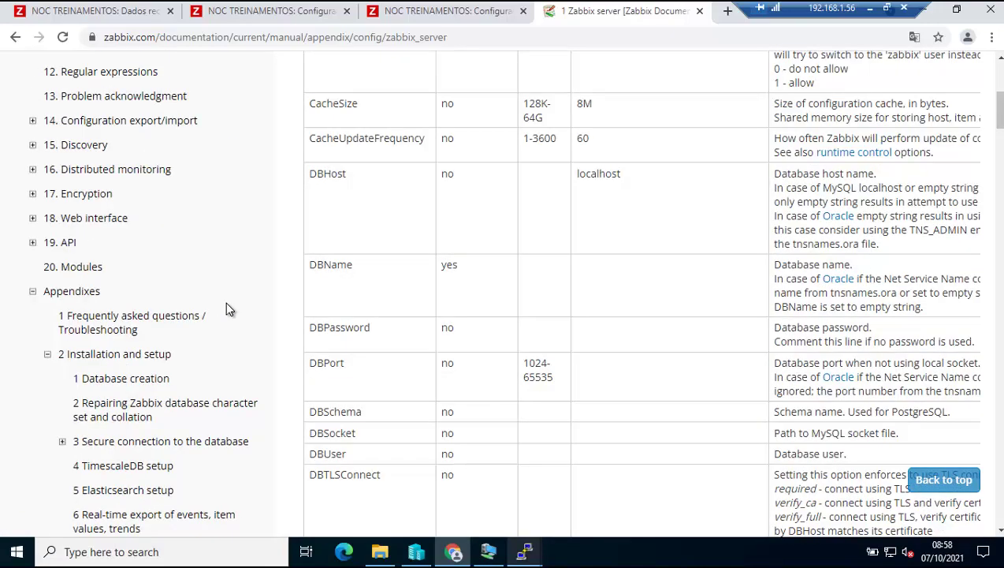
scroll(225, 309, "up", 1)
scroll(226, 309, "up", 3)
scroll(225, 309, "up", 1)
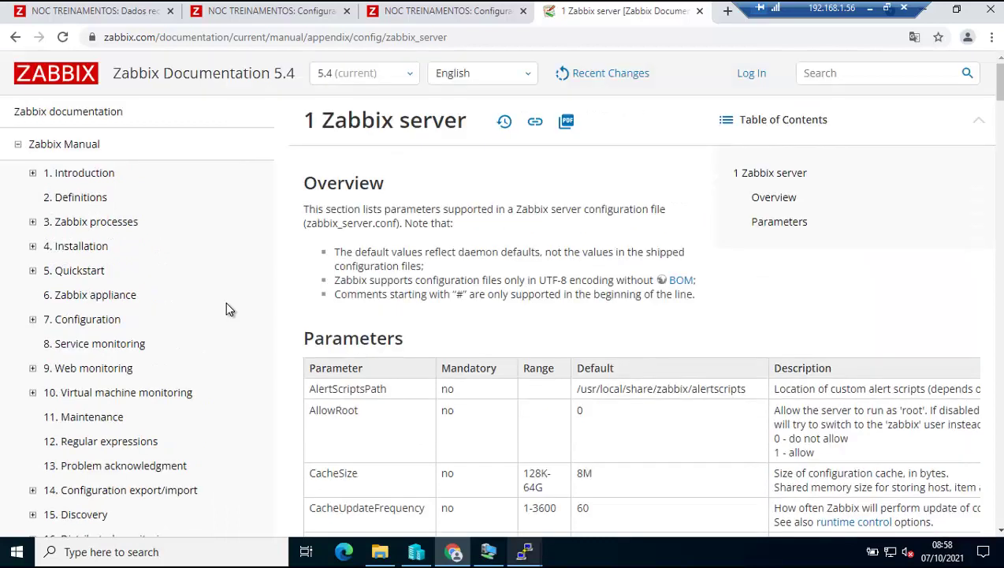
left_click(33, 223)
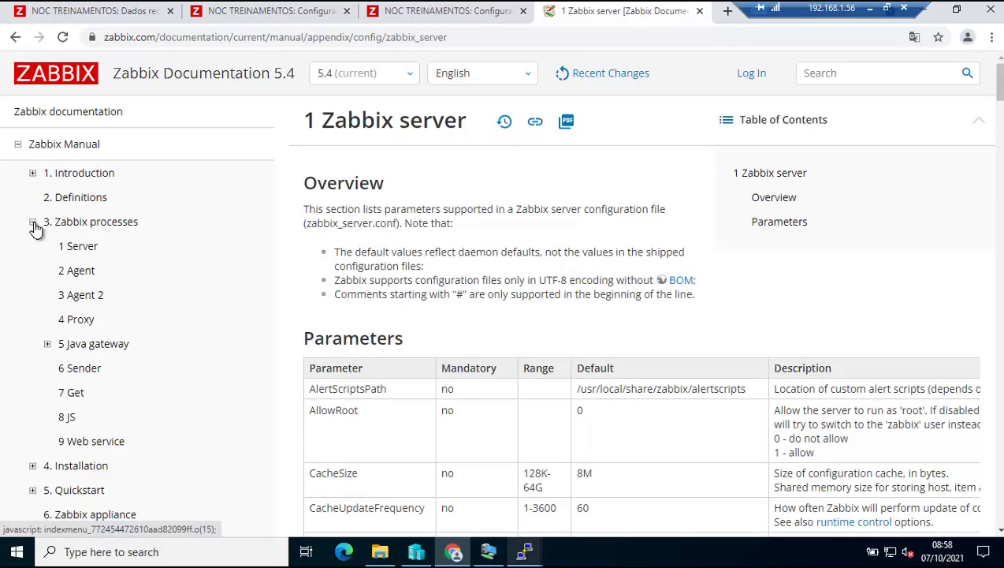
left_click(79, 320)
scroll(686, 341, "down", 5)
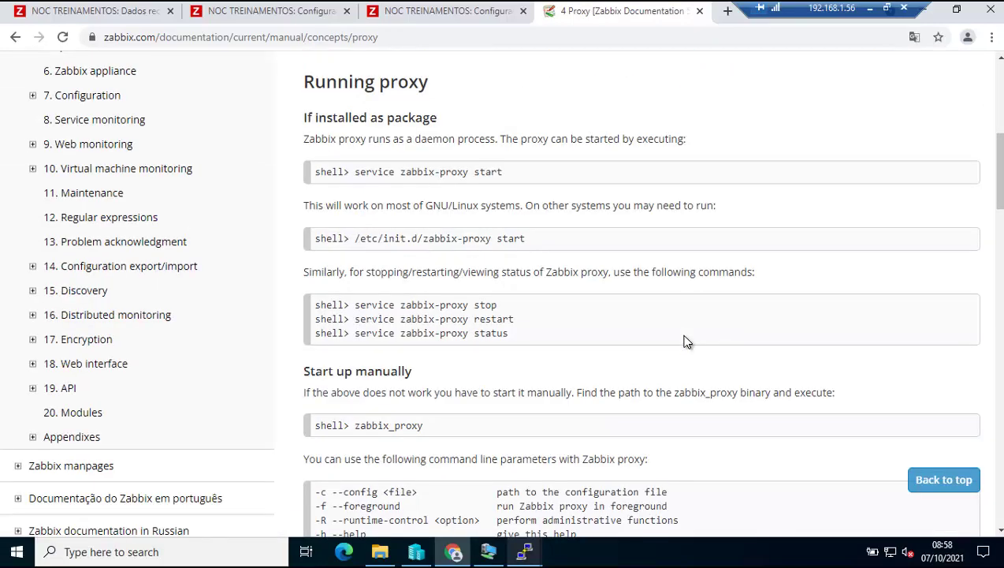
scroll(686, 340, "down", 5)
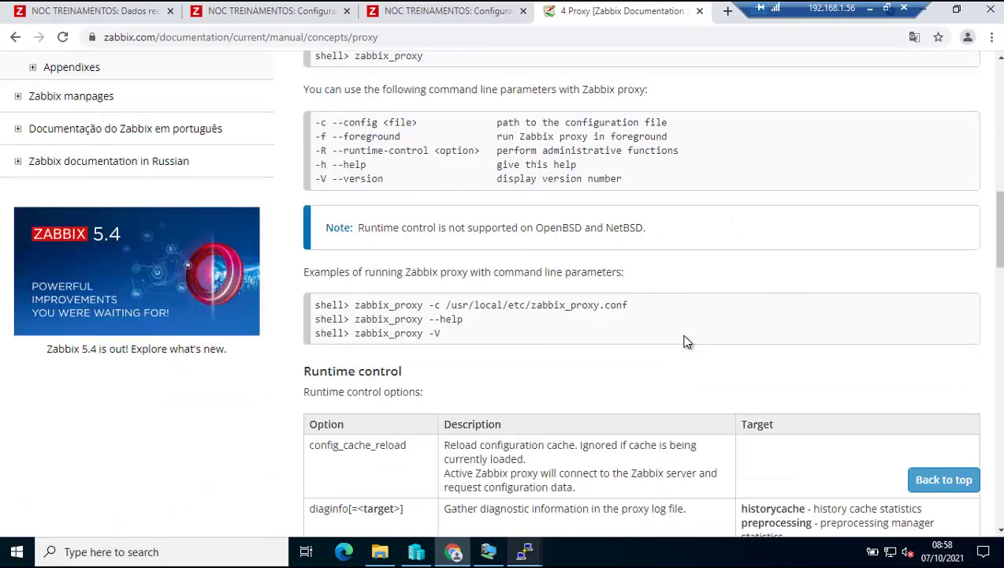
scroll(686, 340, "down", 2)
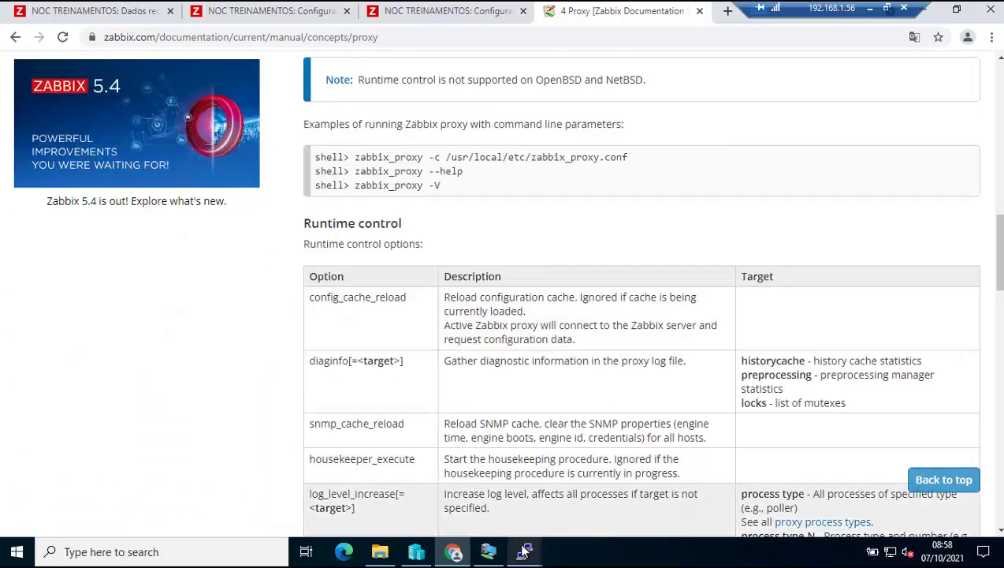
mouse_move(520, 553)
Show the zabbix_proxy -h help and copy the config_cache_reload option name.
left_click(467, 500)
key("Return")
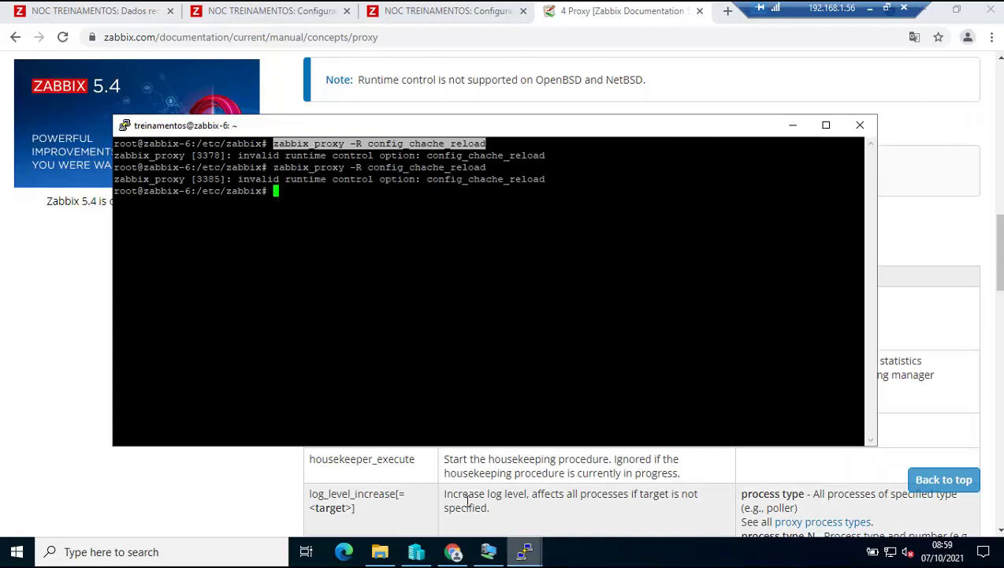
type("zabbix_proxy ")
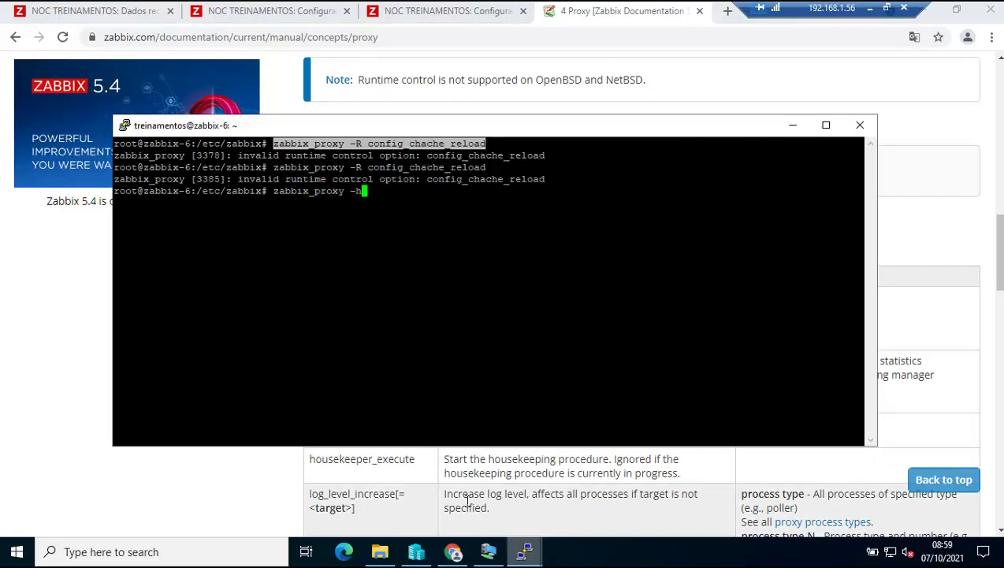
type("-h")
key("Return")
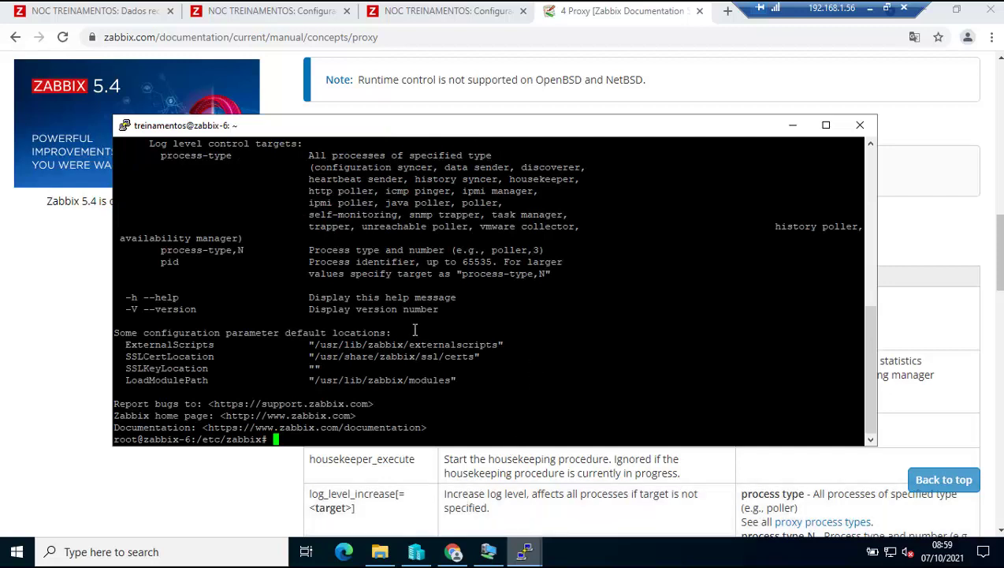
scroll(414, 330, "up", 4)
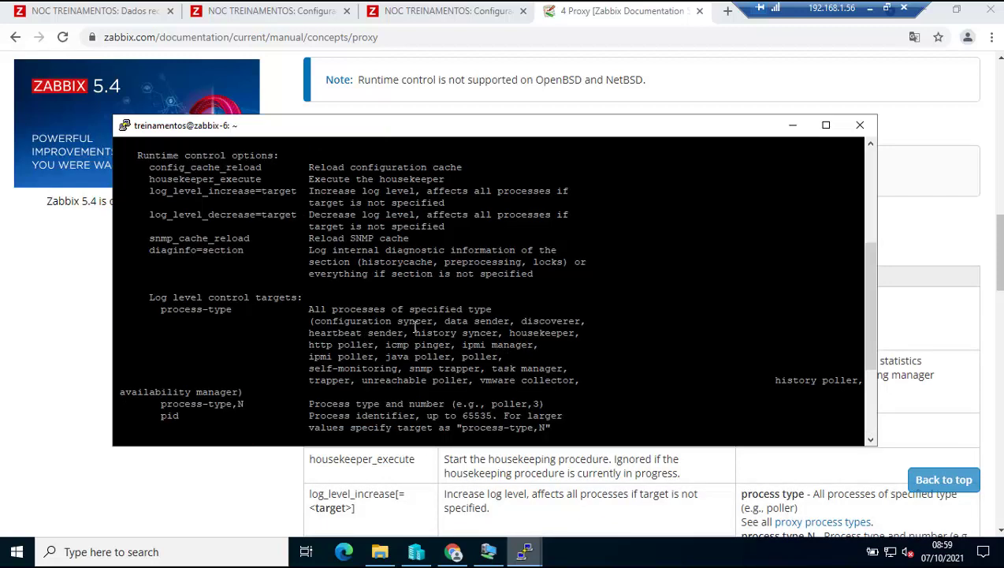
left_click_drag(261, 167, 160, 168)
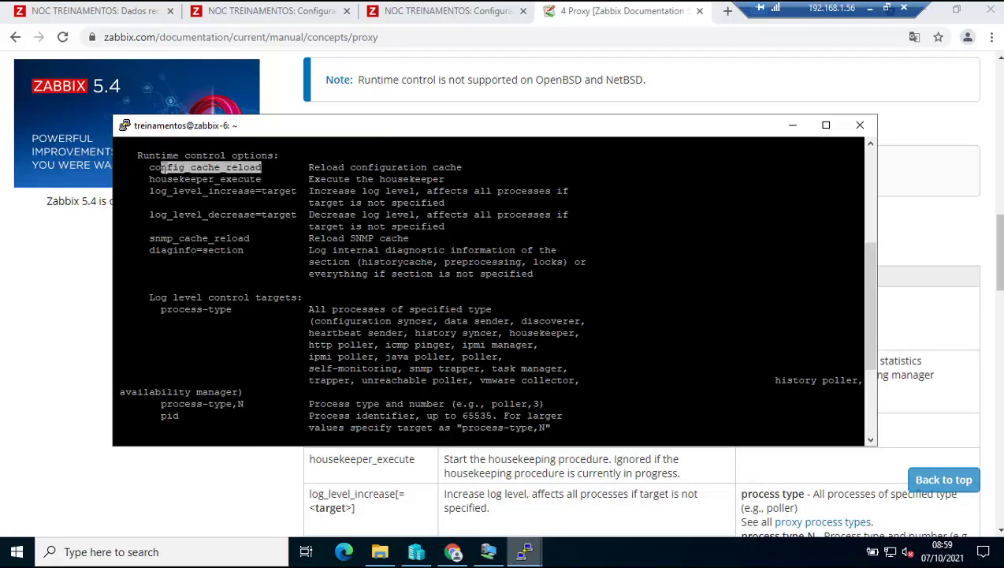
right_click(258, 184)
Rerun the reload as zabbix_proxy -R config_cache_reload, which is sent successfully.
key("Up")
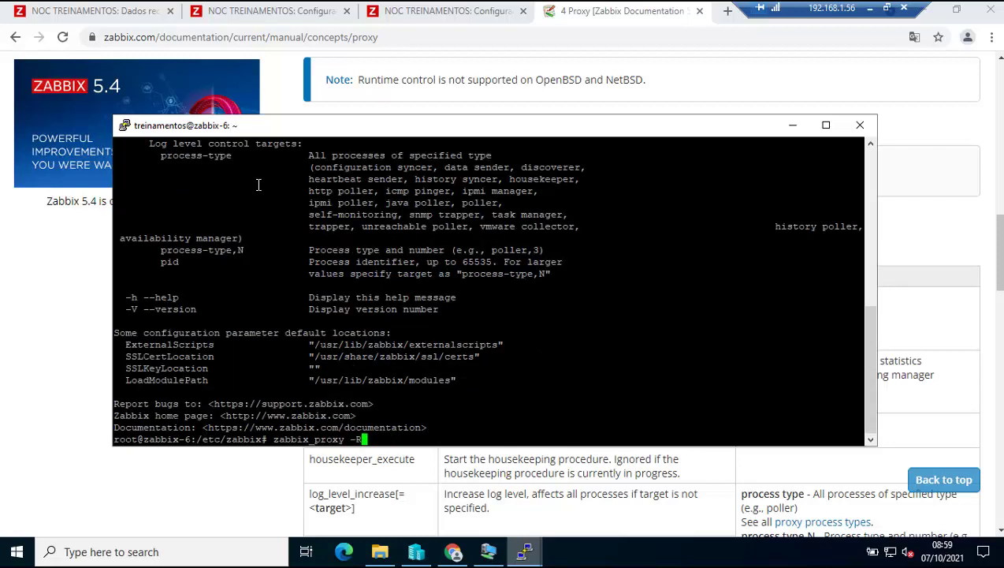
right_click(629, 276)
key("Return")
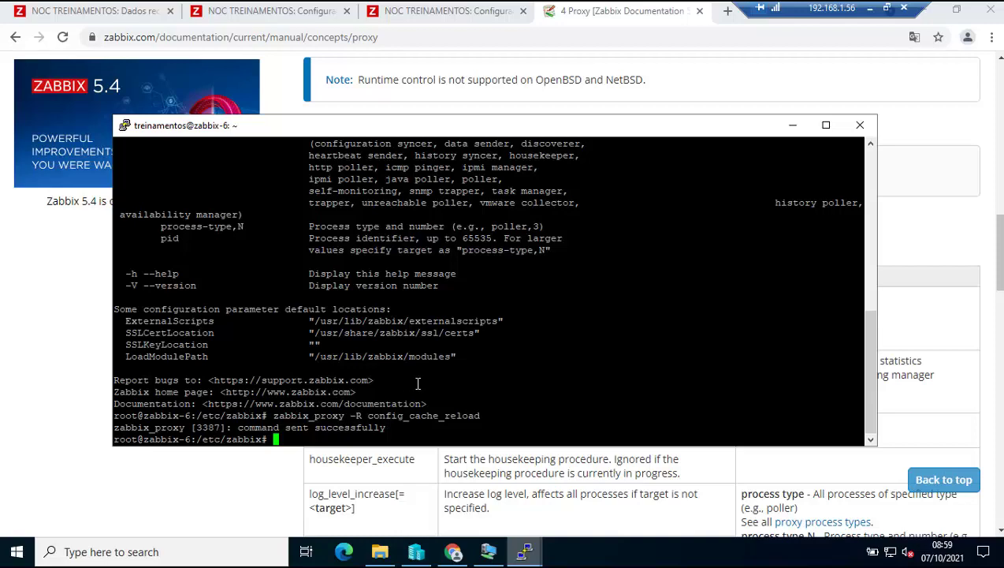
left_click(128, 18)
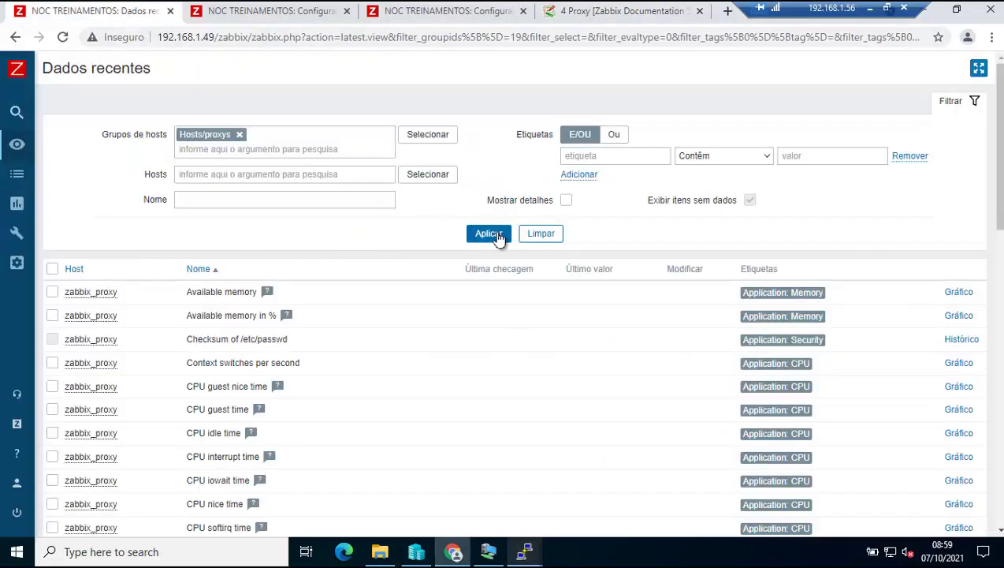
Refresh the latest data list, then refresh the hosts list twice with Aplicar.
left_click(499, 236)
scroll(550, 321, "down", 7)
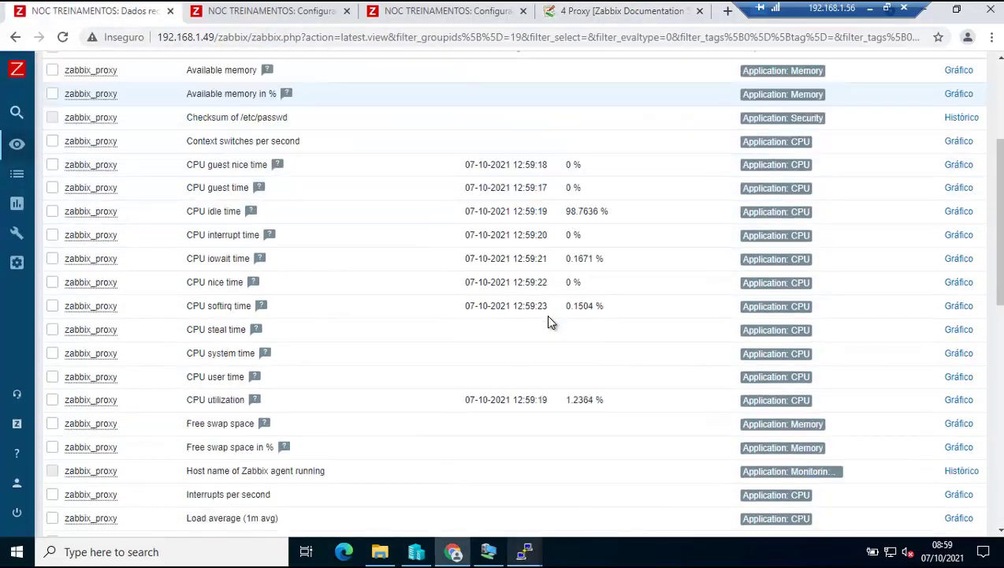
scroll(550, 322, "down", 5)
scroll(550, 322, "up", 12)
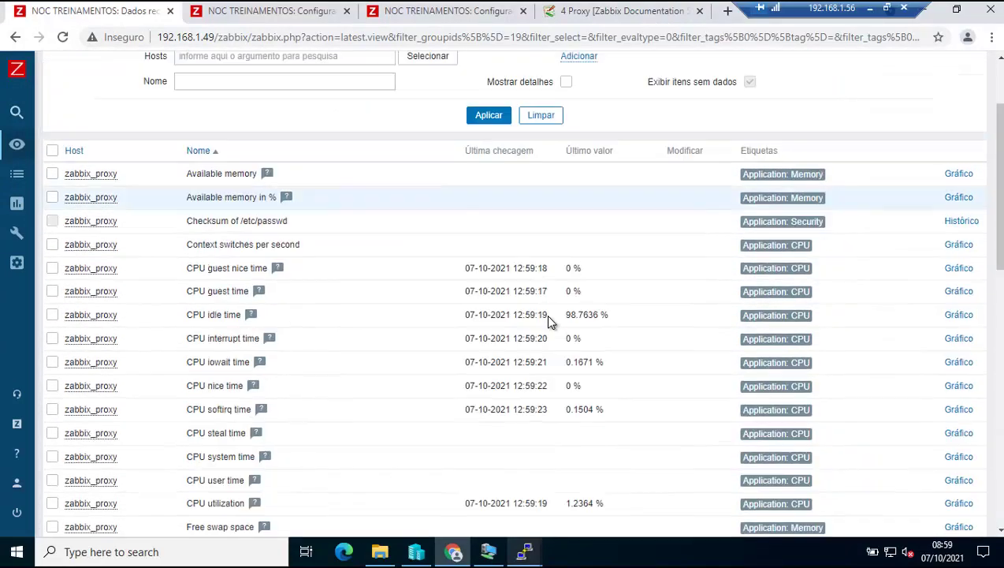
left_click(268, 11)
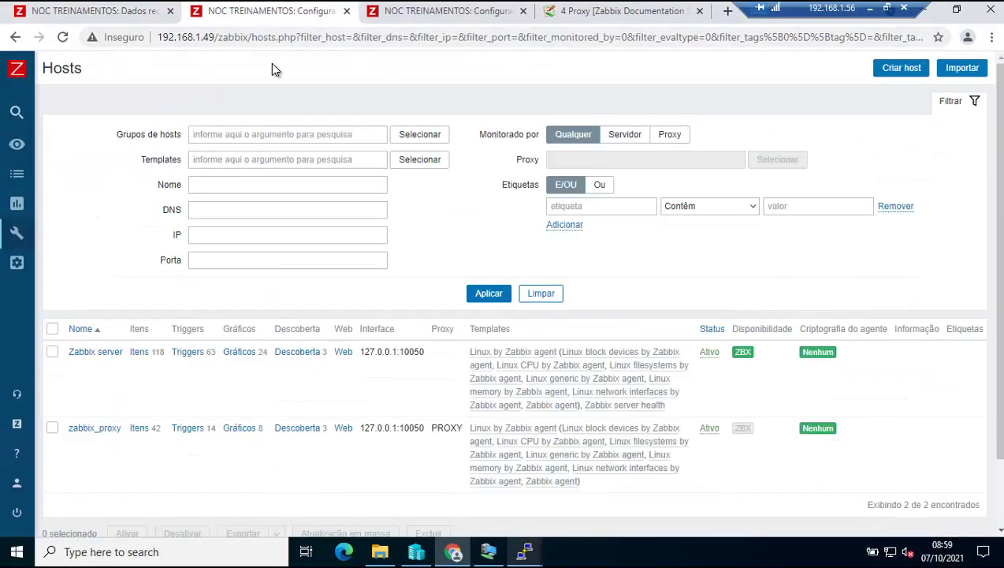
left_click(494, 294)
mouse_move(741, 426)
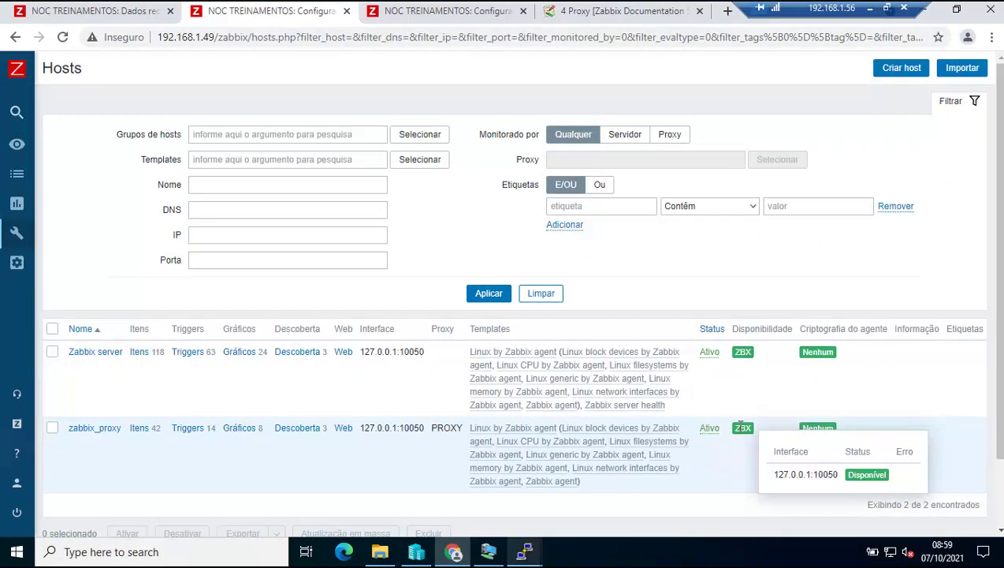
left_click(480, 300)
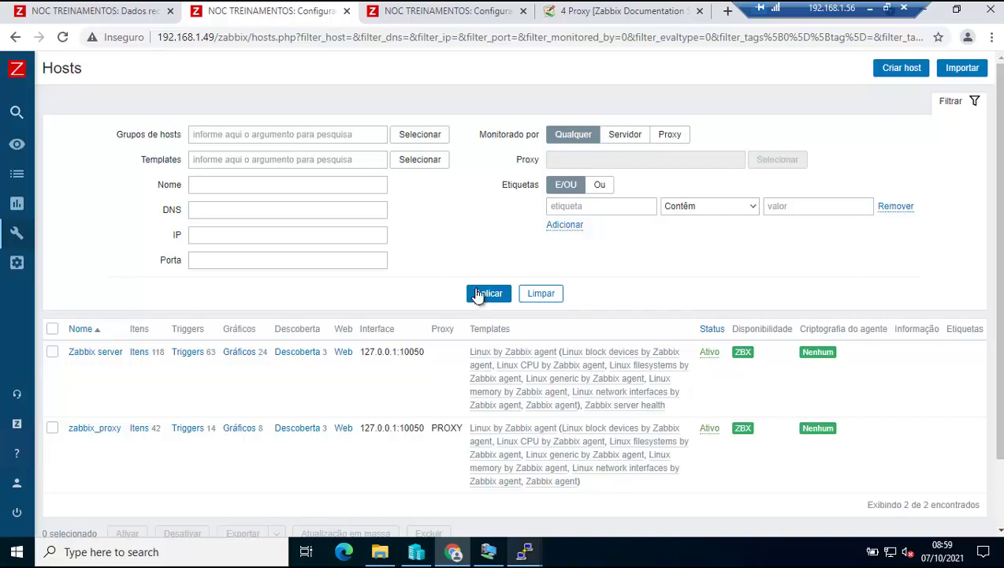
Open Configuração > Hosts, where zabbix_proxy's agent 127.0.0.1:10050 shows Disponível.
left_click(25, 209)
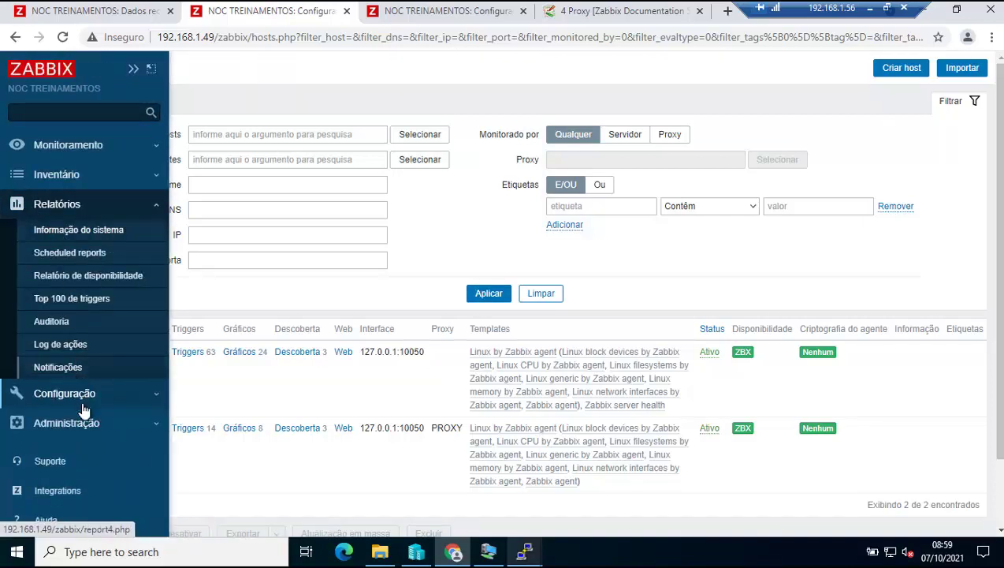
left_click(79, 396)
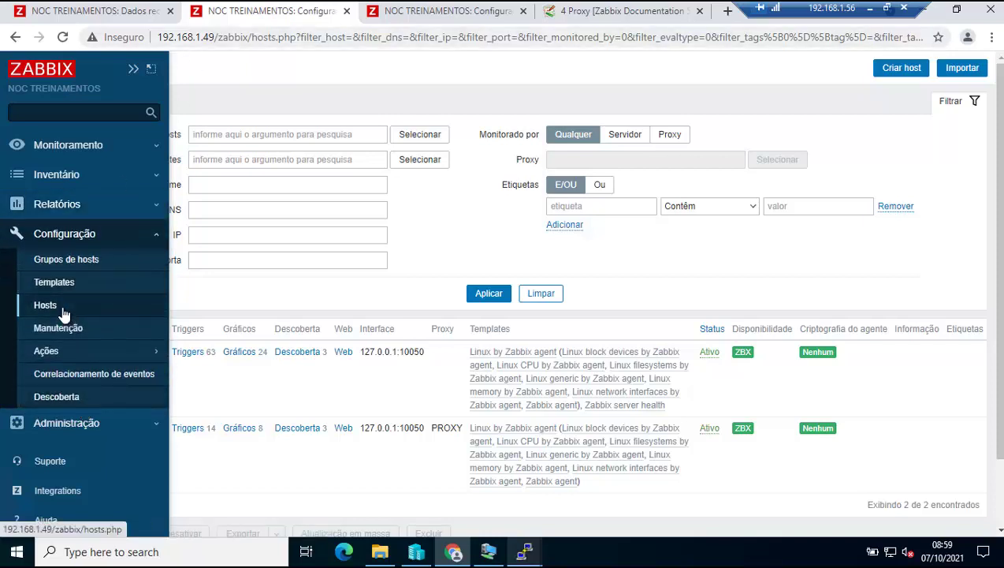
left_click(61, 307)
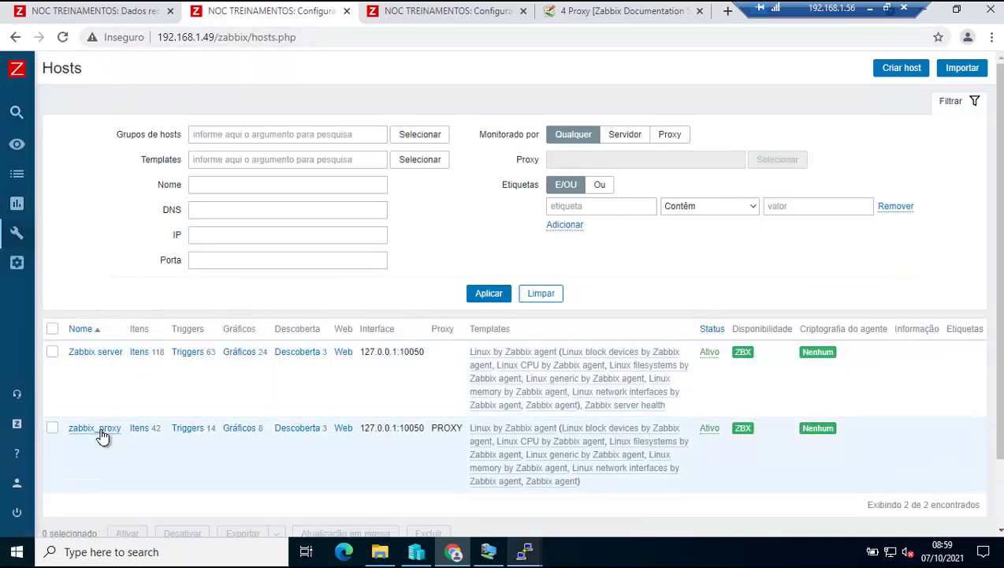
Check zabbix_proxy's agent IP 127.0.0.1 and its linked templates.
left_click(101, 430)
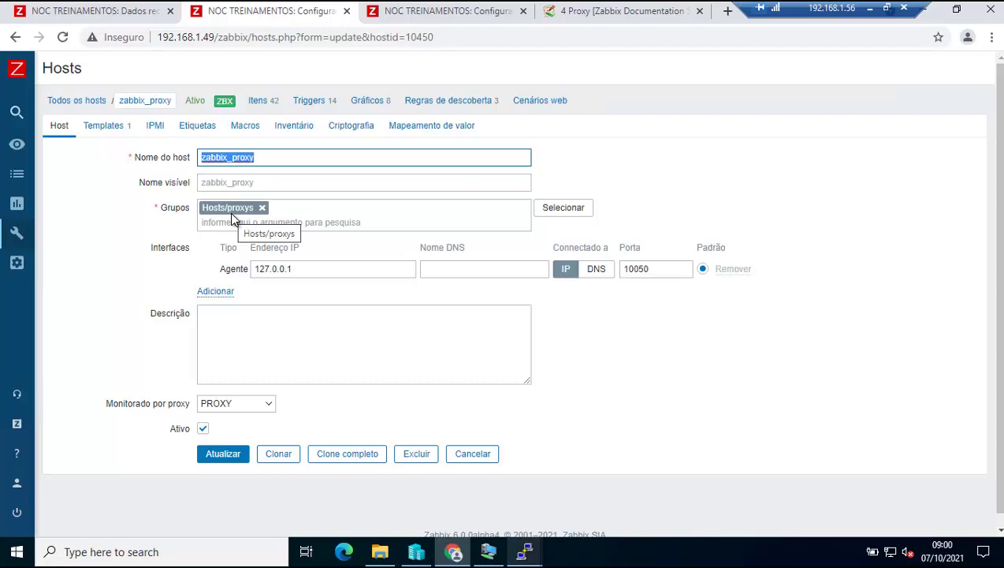
left_click(316, 270)
double_click(254, 270)
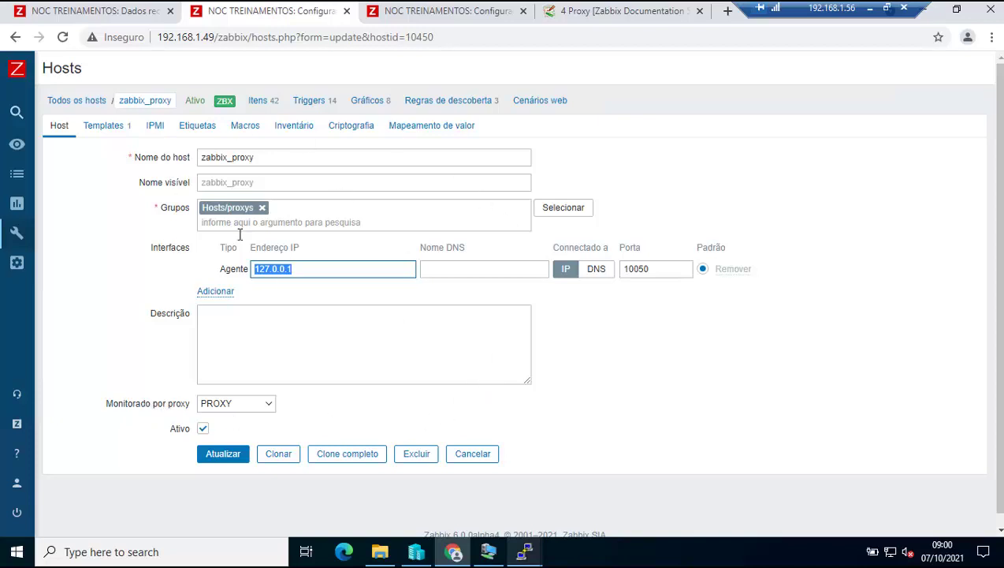
left_click(98, 126)
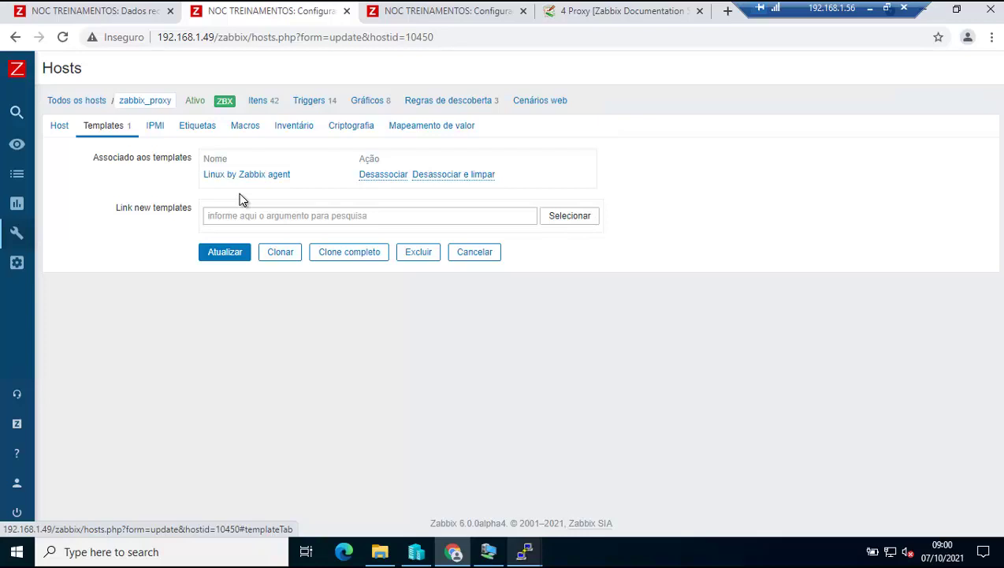
left_click(61, 127)
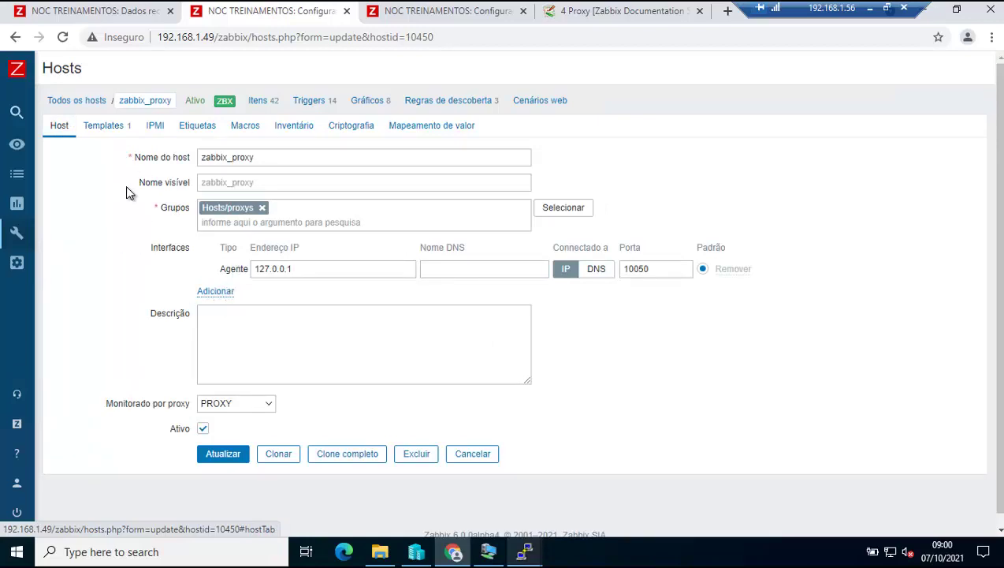
Keep PROXY as zabbix_proxy's monitoring proxy, then refresh the Hosts/proxys latest data.
left_click(221, 408)
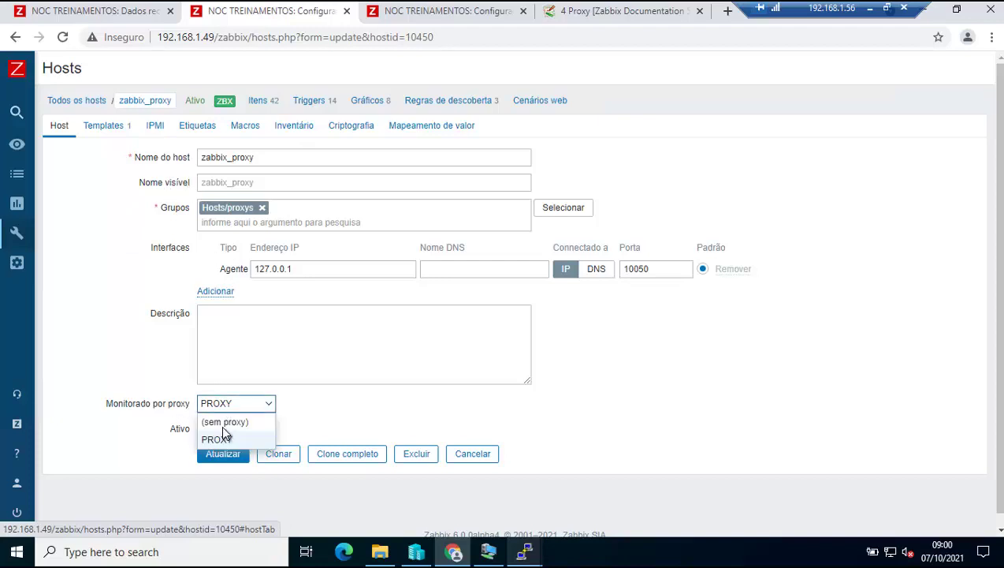
left_click(221, 438)
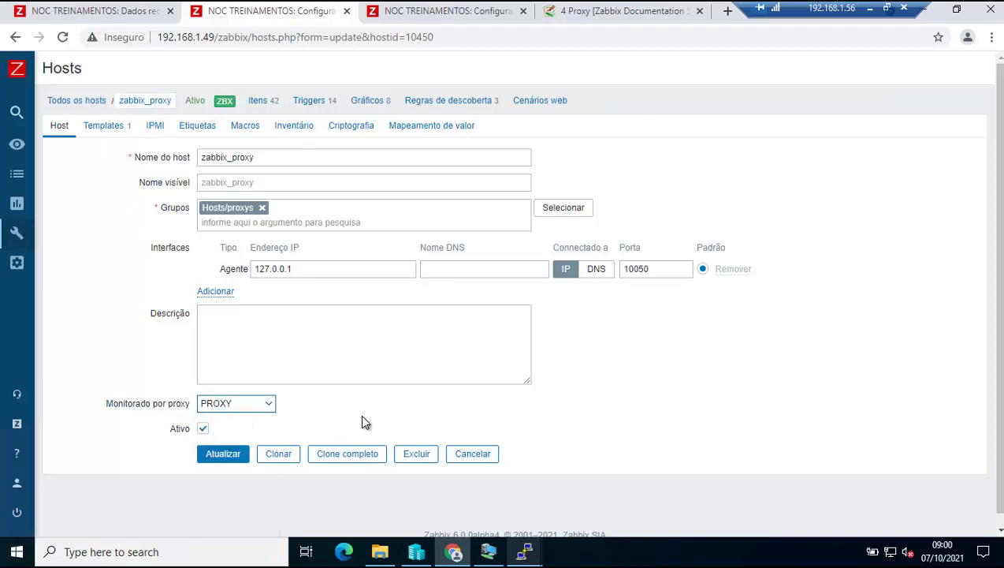
left_click(118, 12)
left_click(480, 234)
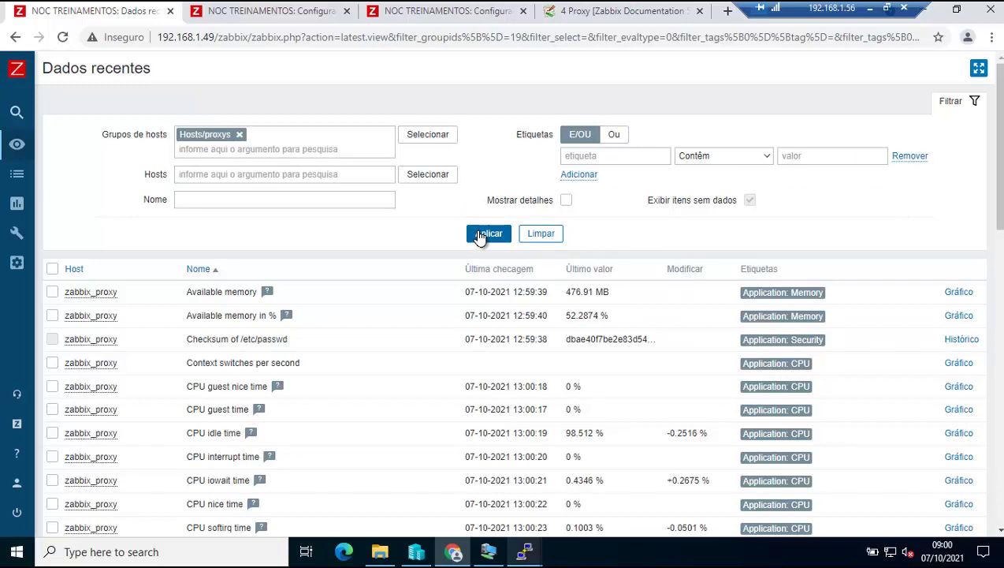
Search 'pro' in zabbix_proxy's Templates tab, add Remote Zabbix proxy health, and update the host.
left_click(480, 235)
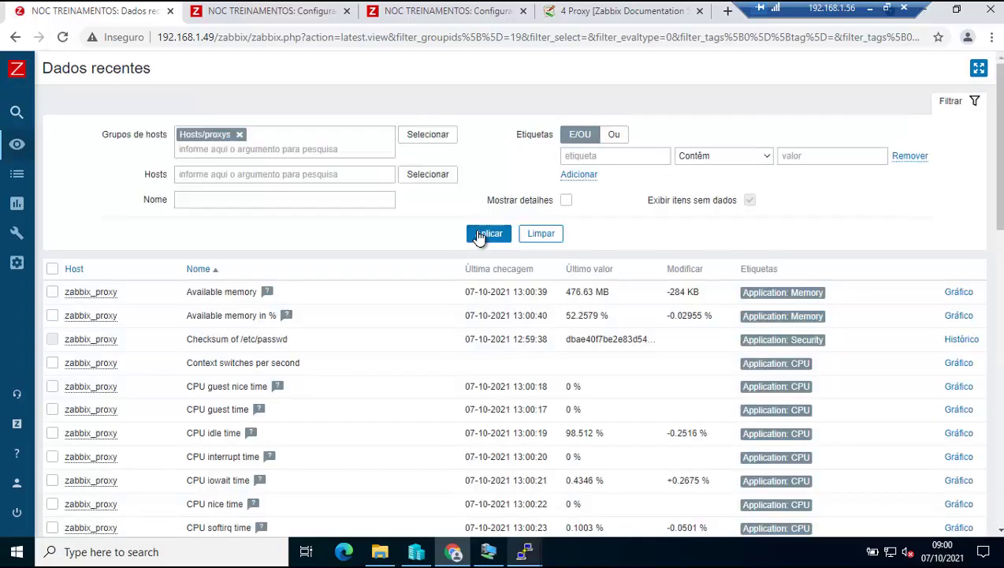
left_click(271, 11)
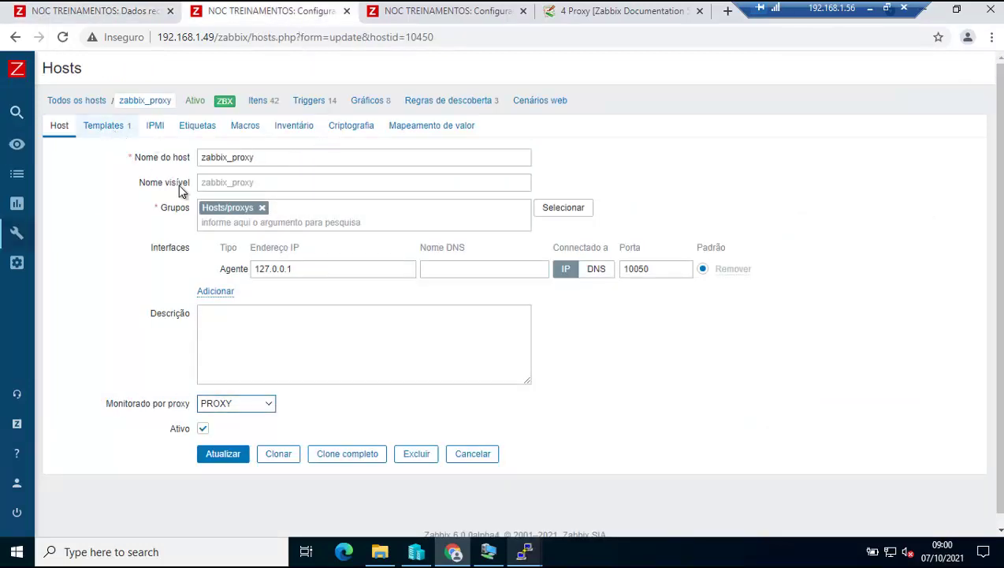
left_click(103, 126)
left_click(267, 216)
type("proxy")
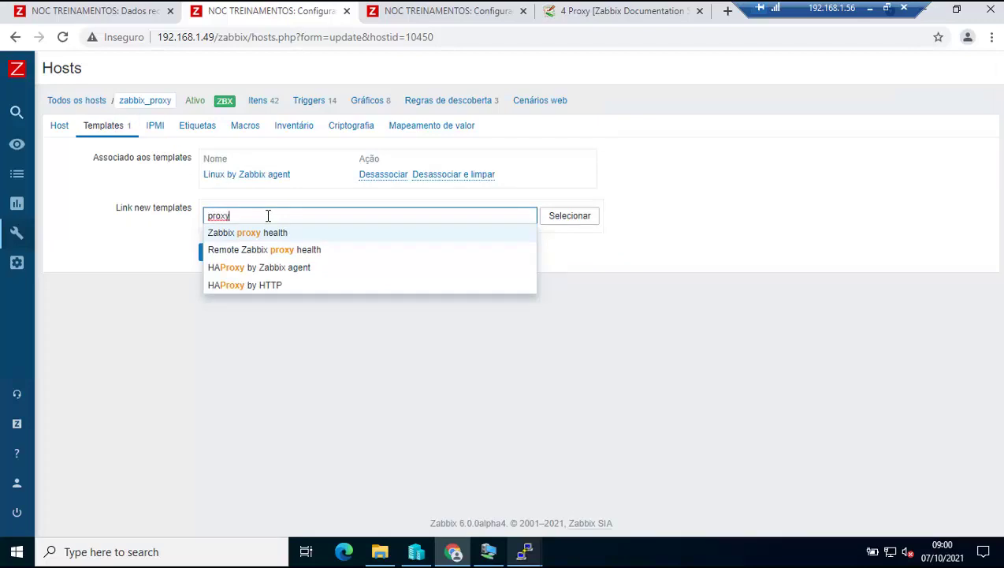
left_click(253, 254)
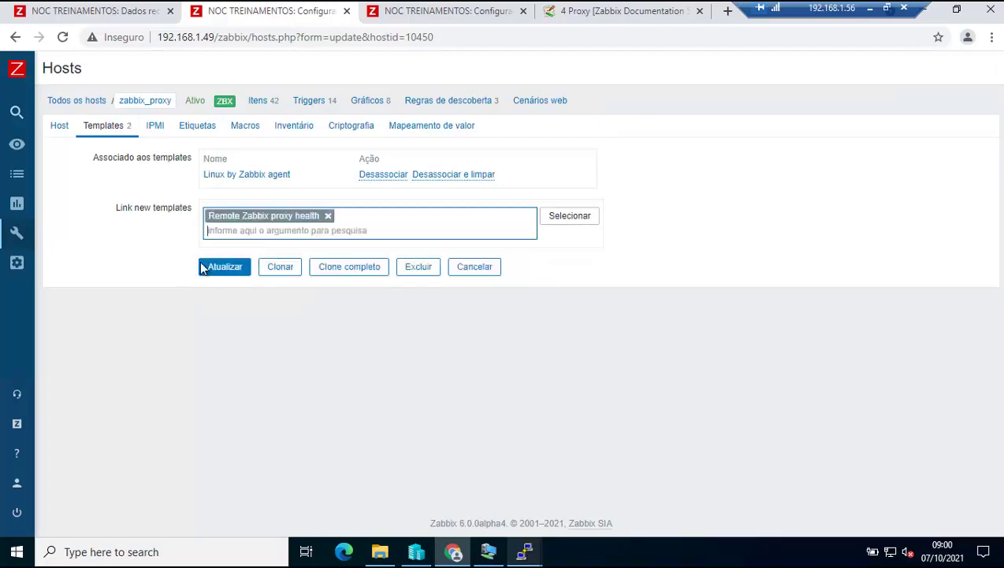
left_click(227, 268)
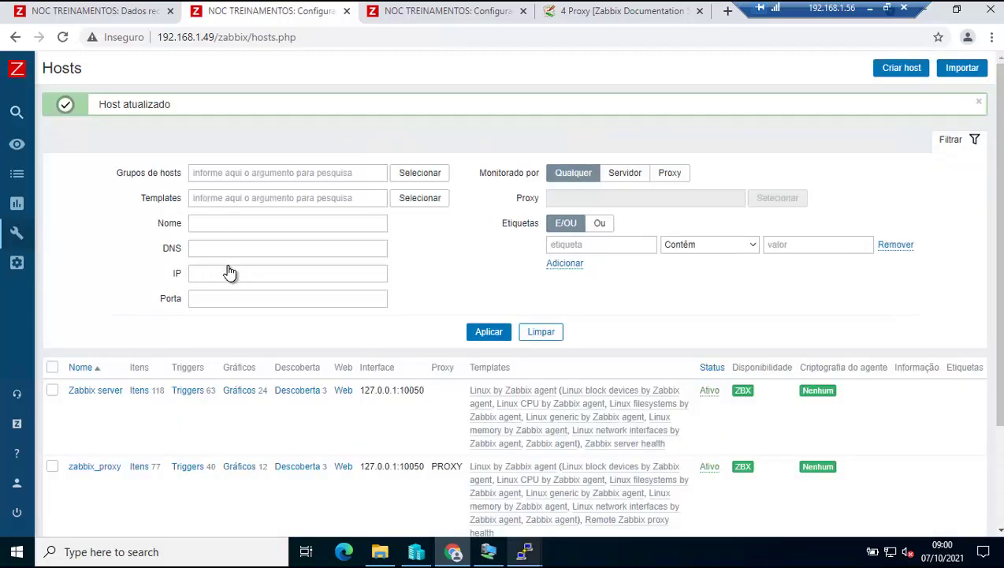
scroll(300, 347, "down", 2)
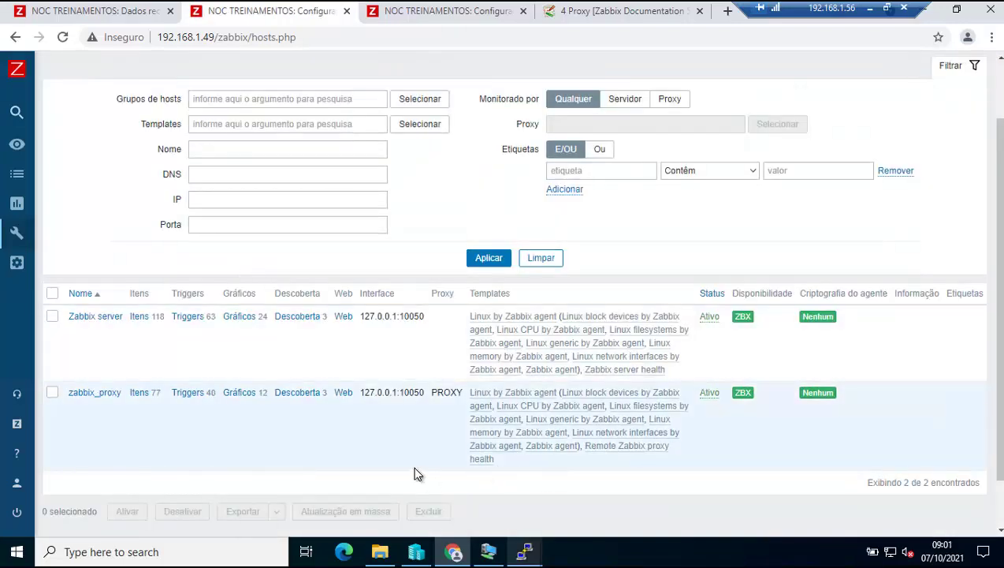
scroll(412, 473, "up", 2)
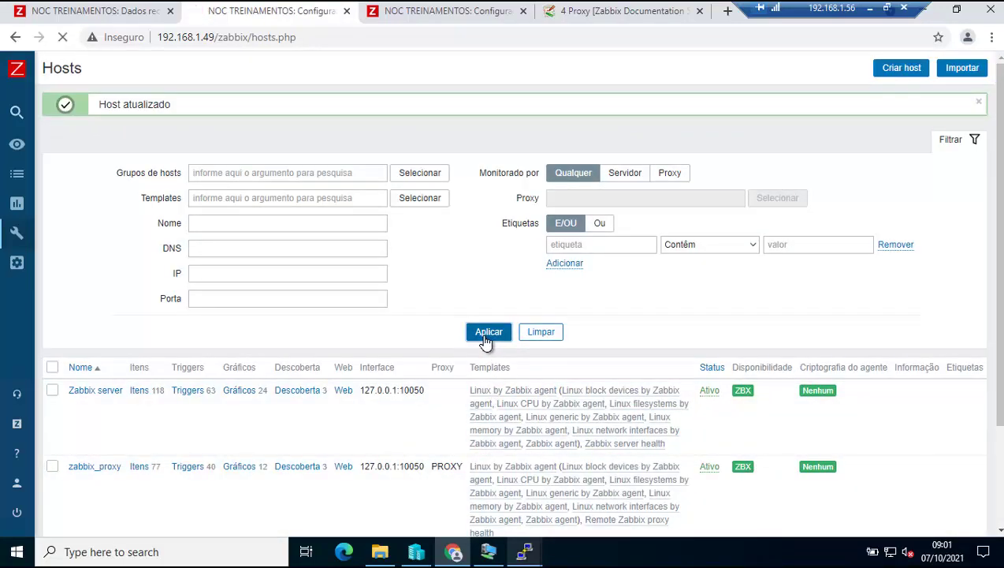
left_click(487, 331)
left_click(117, 14)
Refresh the Hosts/proxys latest data and view page 2 of process-utilization items.
left_click(489, 233)
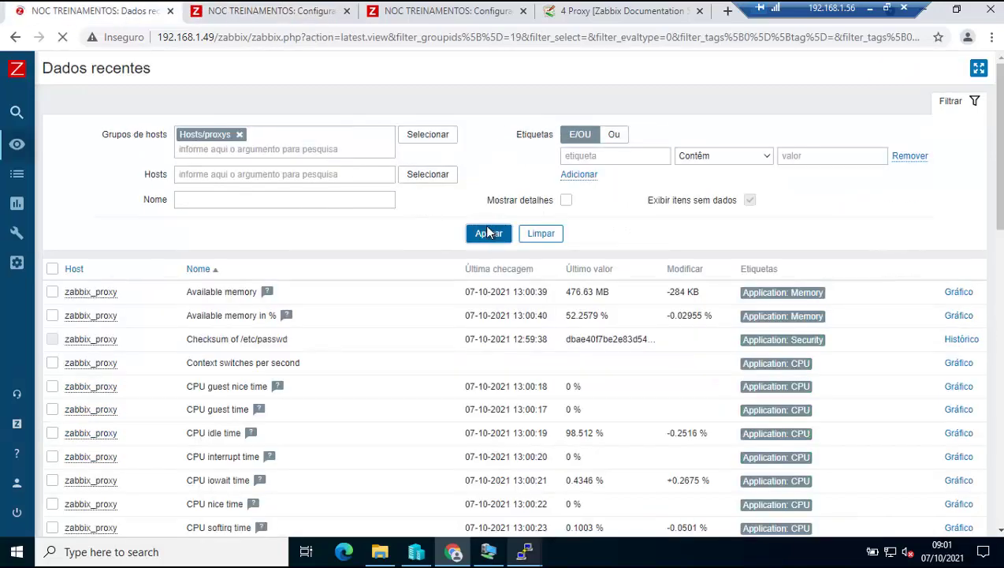
scroll(487, 315, "down", 12)
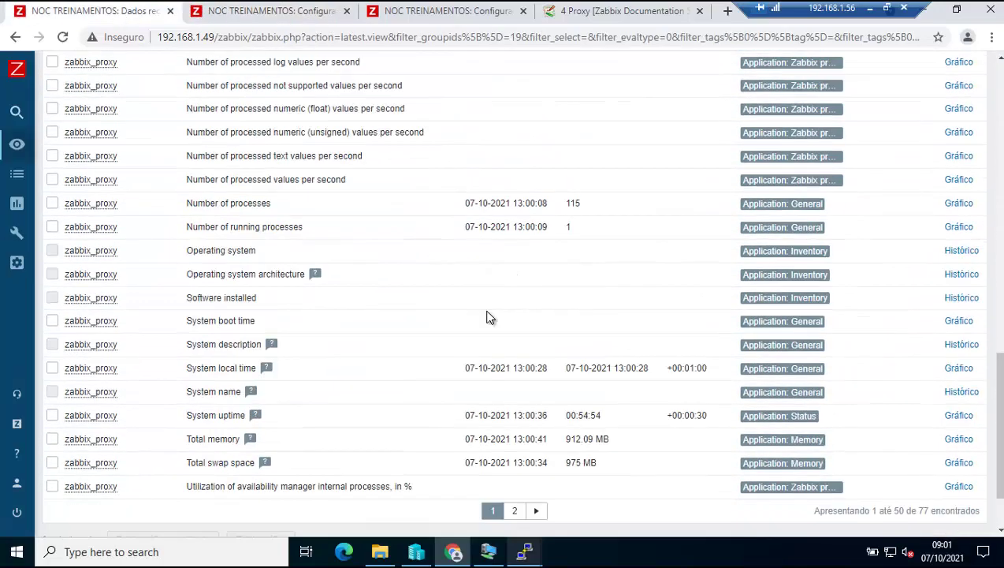
scroll(488, 318, "down", 1)
left_click(511, 423)
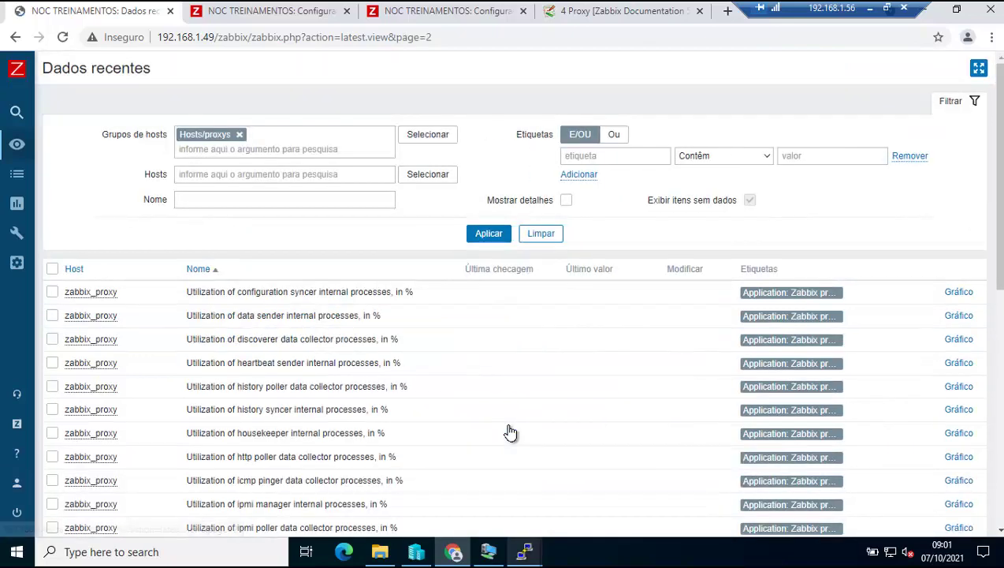
scroll(511, 433, "down", 4)
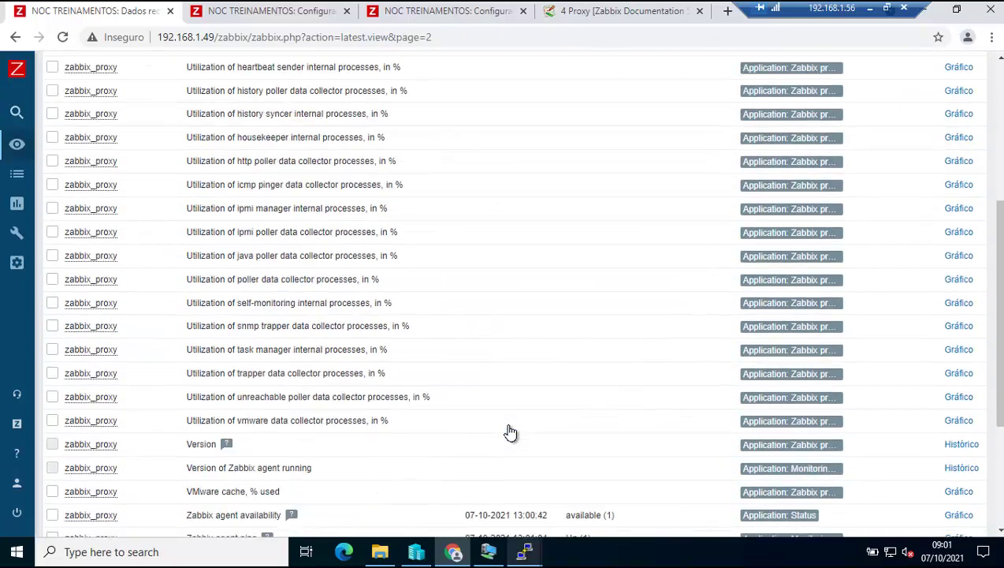
scroll(511, 433, "up", 3)
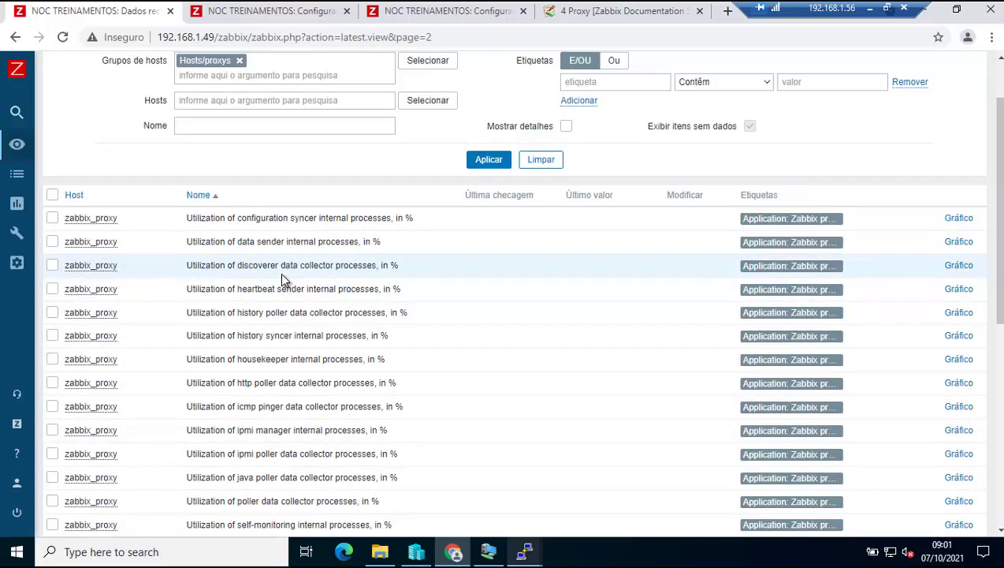
scroll(375, 291, "up", 1)
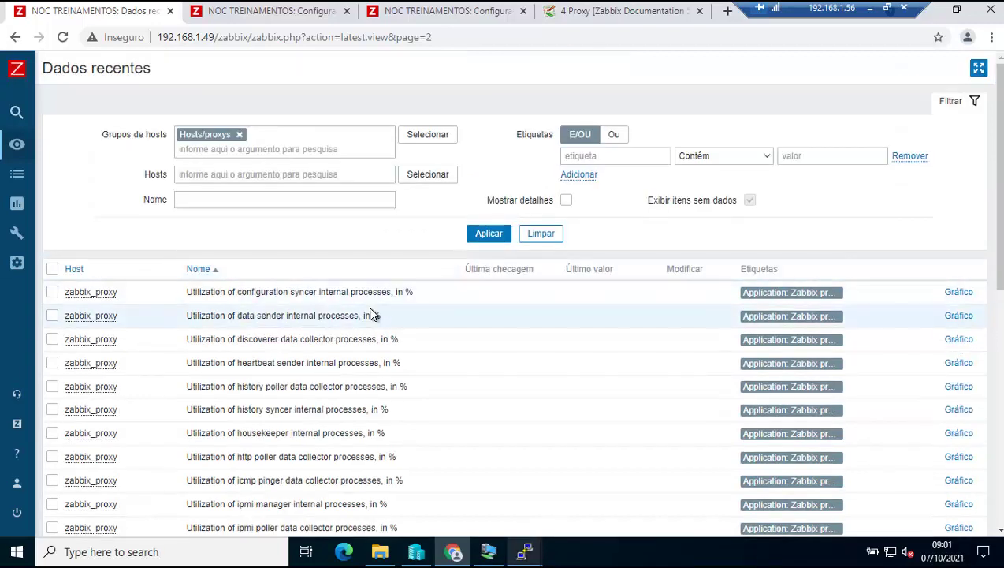
left_click(353, 199)
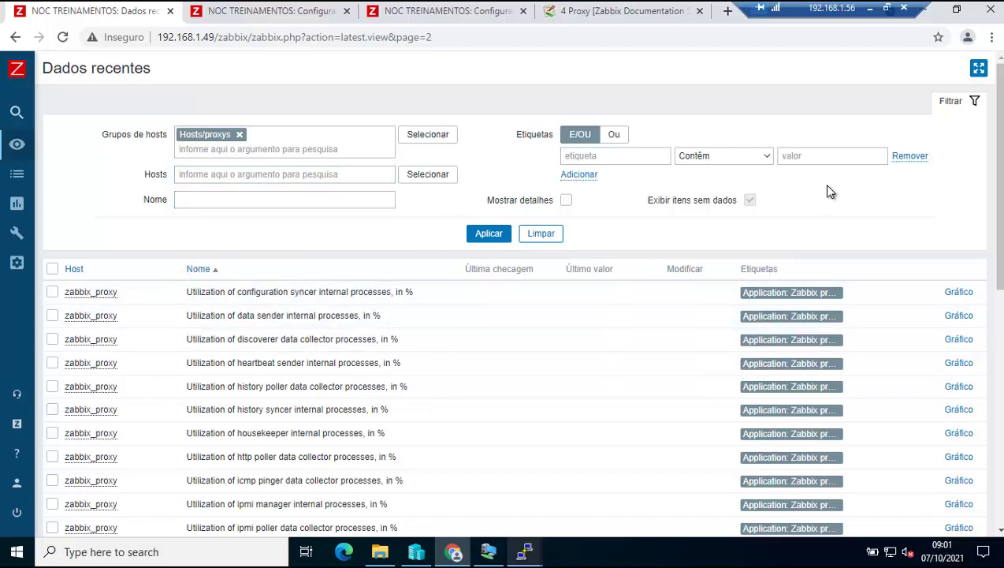
scroll(829, 279, "down", 2)
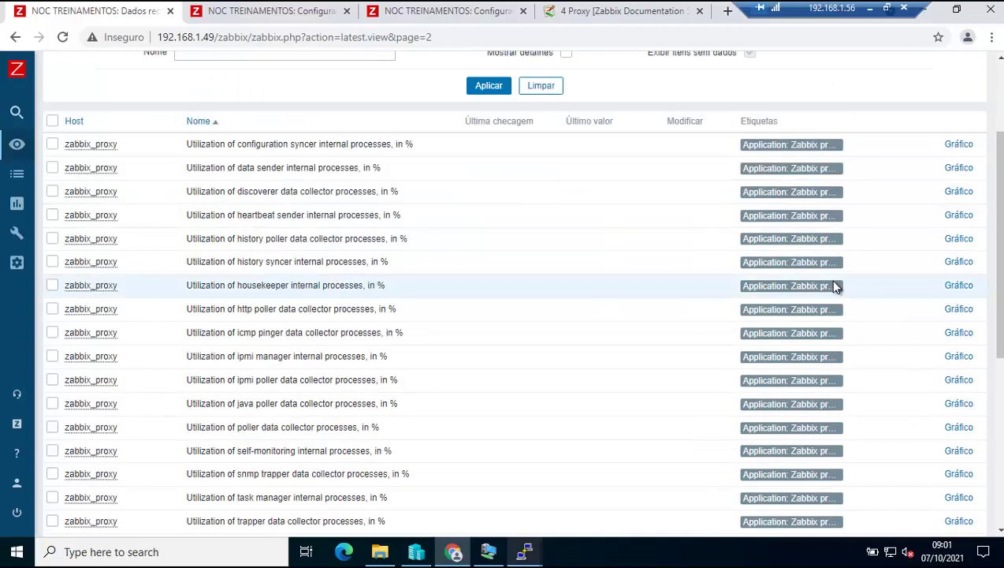
Copy 'Application' from an item tag and filter latest data with it as tag value.
left_click_drag(782, 192, 744, 193)
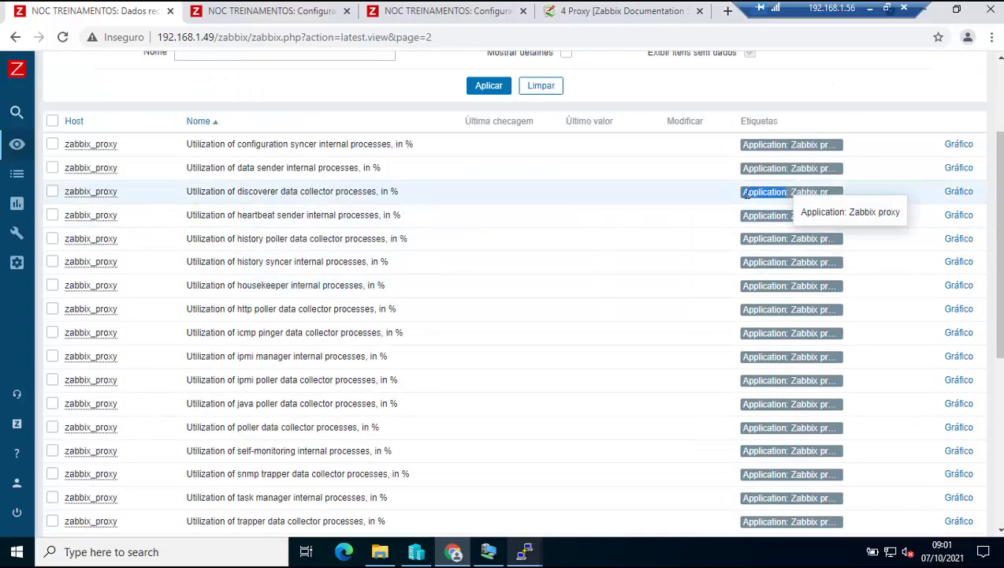
right_click(749, 197)
left_click(746, 193)
scroll(806, 262, "up", 2)
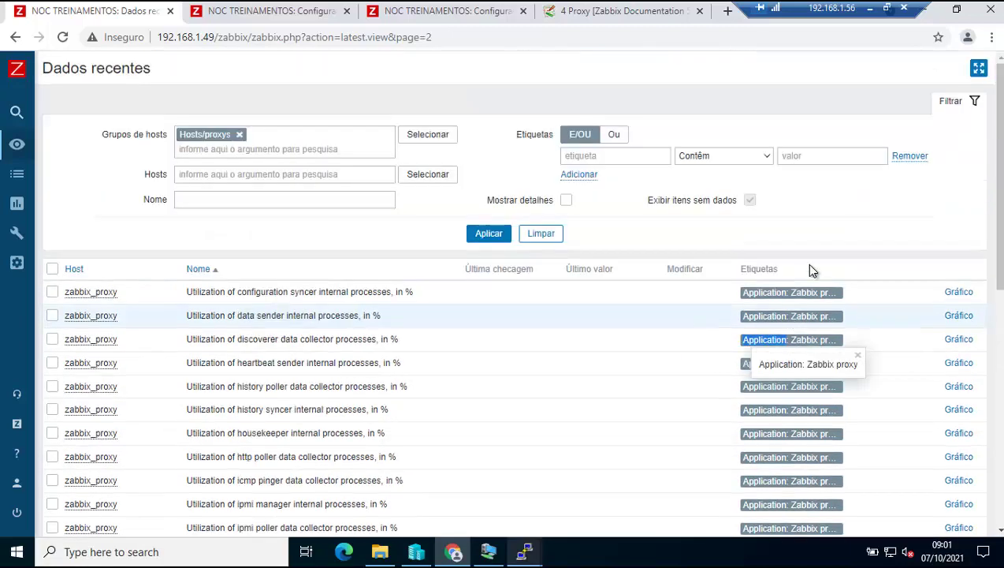
left_click(814, 157)
key("ctrl+v")
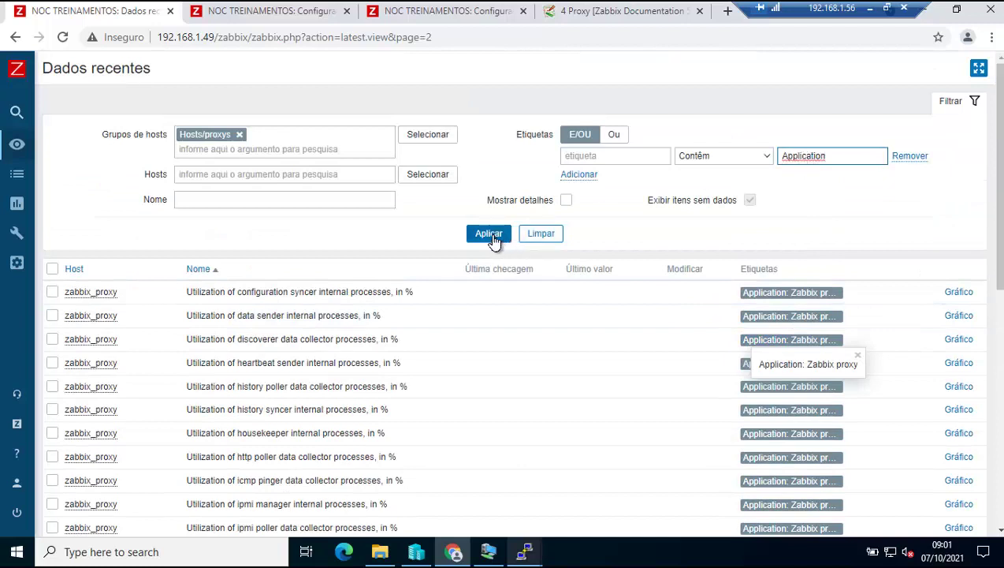
left_click(493, 238)
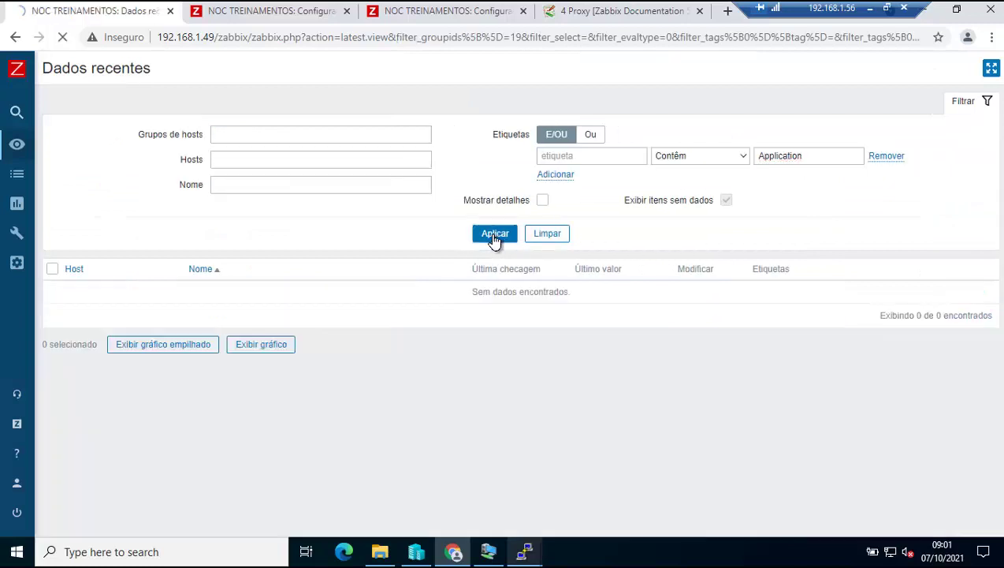
Filter by tag name Application with an empty value and open results page 2.
left_click(644, 156)
key("ctrl+v")
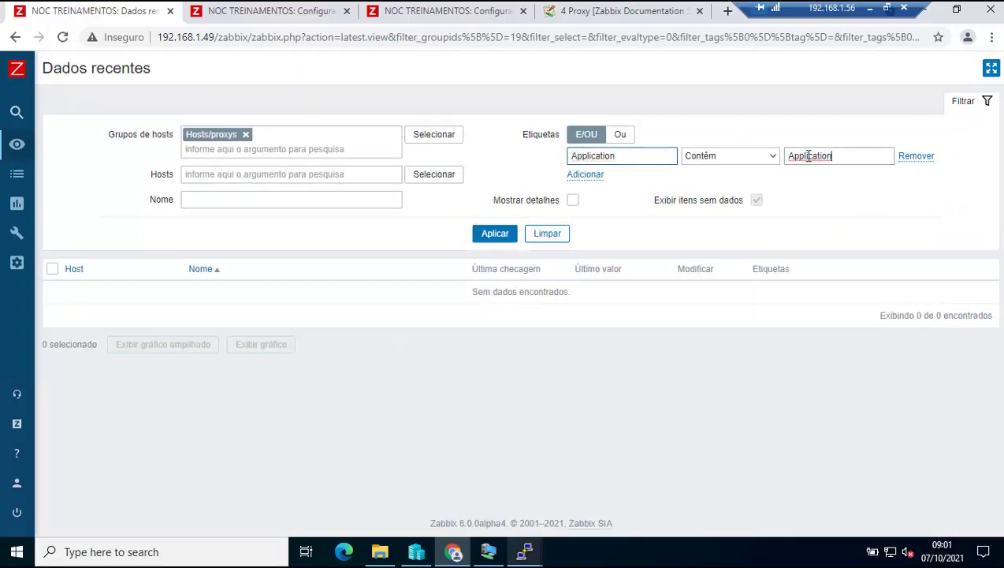
left_click_drag(844, 160, 782, 159)
key("BackSpace")
left_click(492, 235)
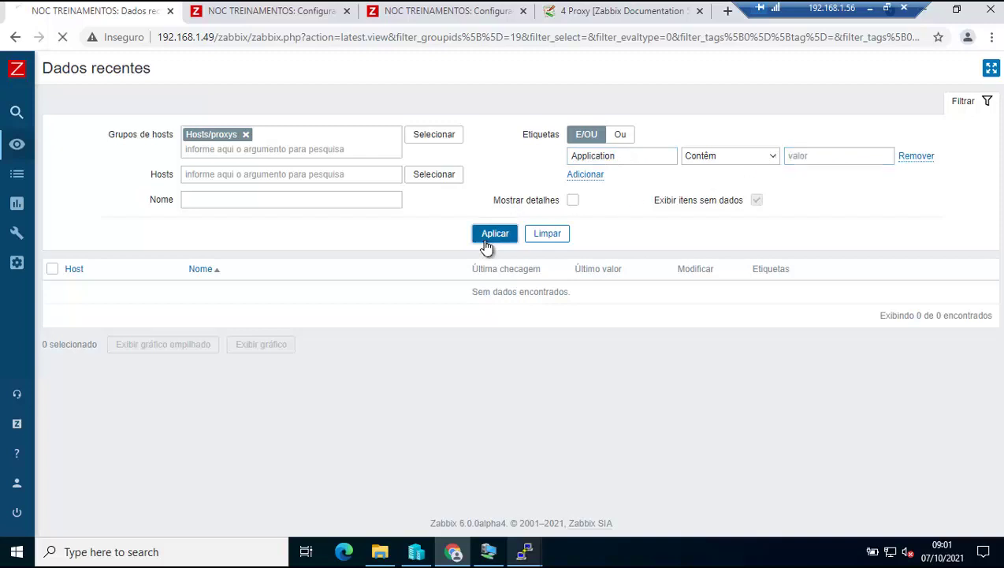
scroll(600, 337, "down", 6)
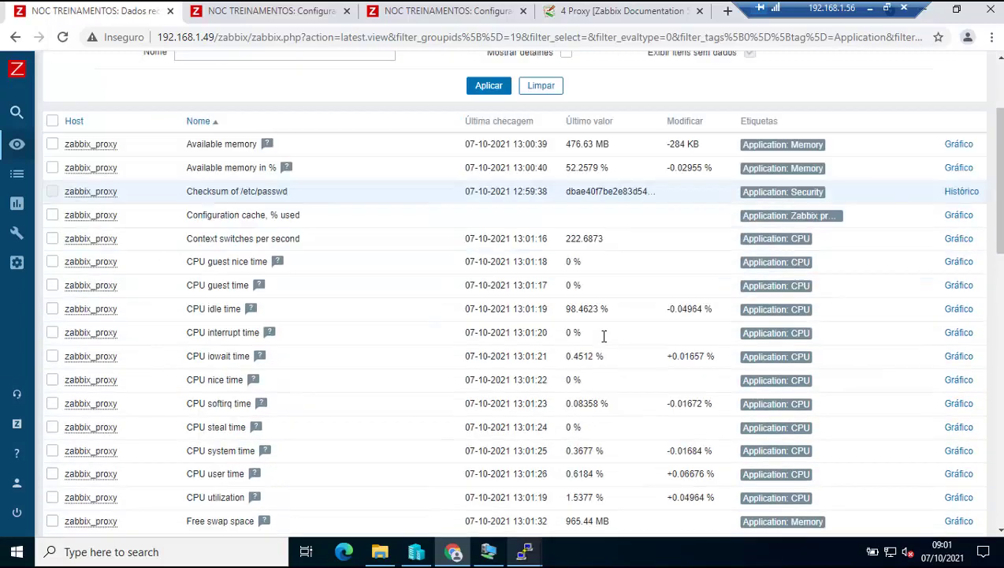
scroll(604, 342, "down", 2)
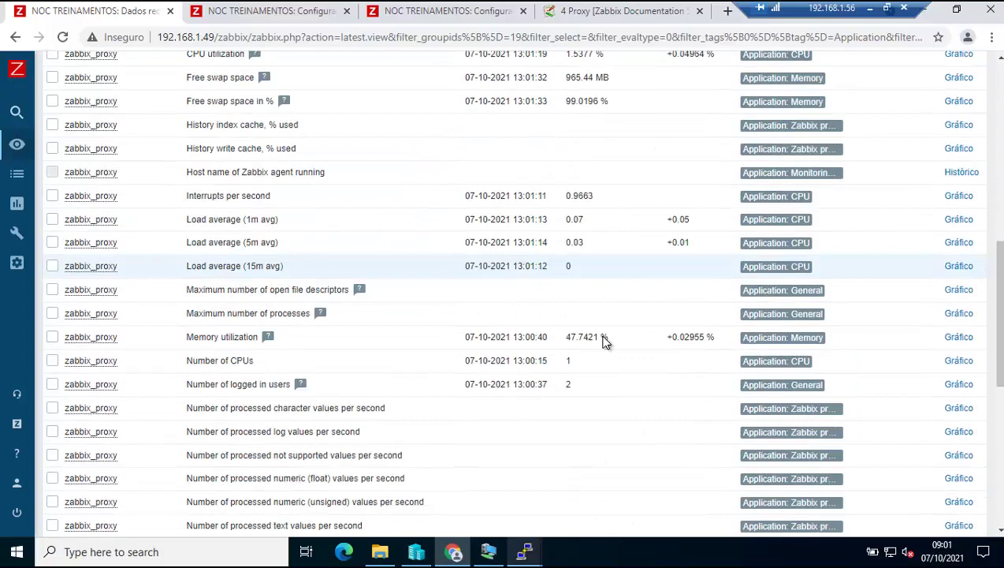
scroll(605, 341, "down", 5)
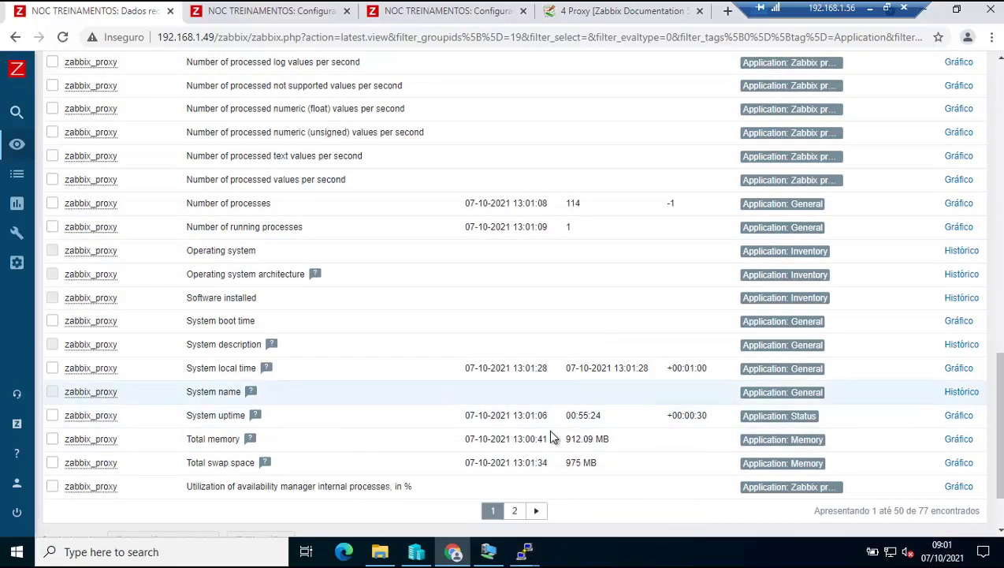
left_click(514, 510)
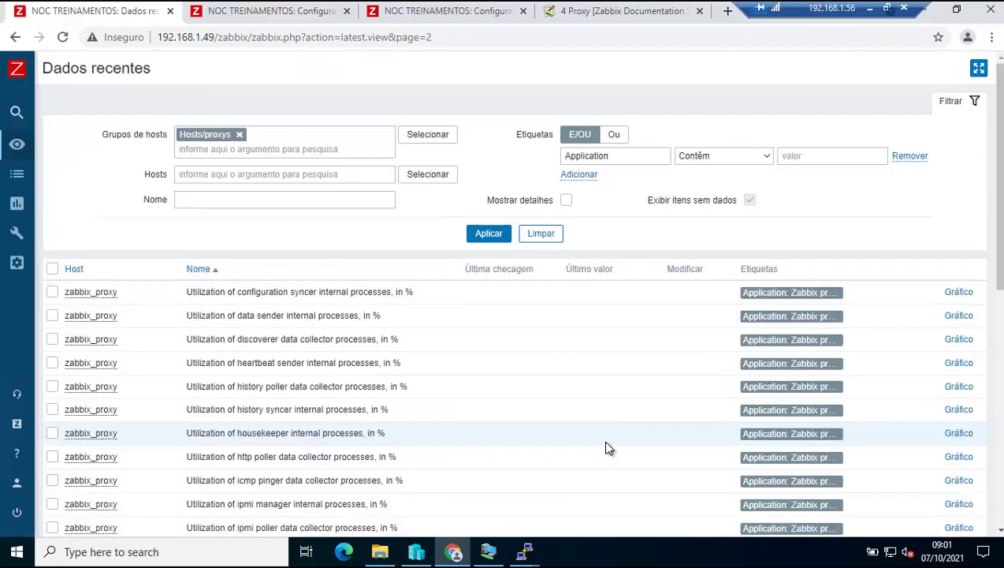
Copy 'Zabbix proxy' from an item's tag hint into the tag value field.
scroll(604, 446, "down", 1)
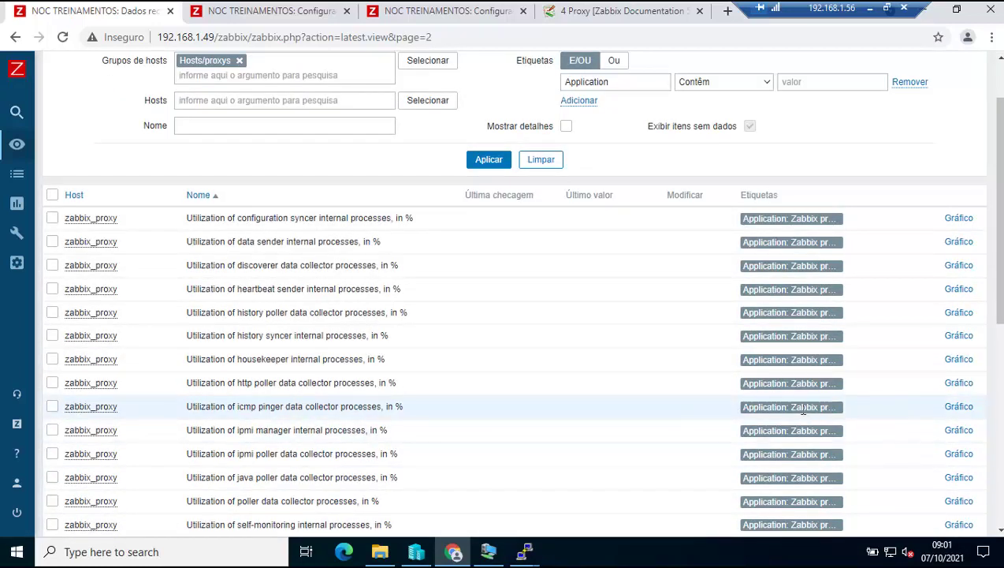
left_click(820, 430)
left_click_drag(868, 433, 916, 434)
key("ctrl+c")
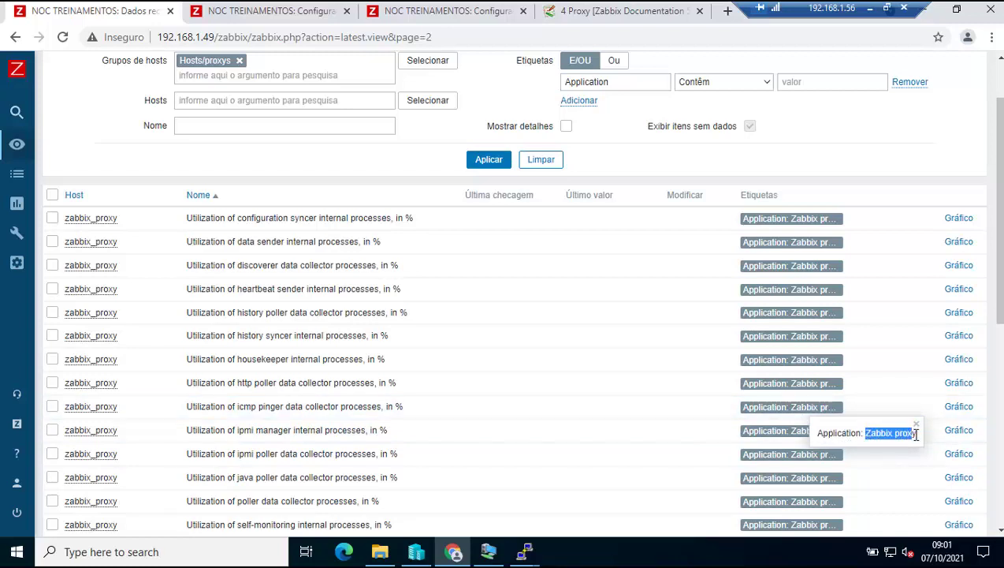
scroll(859, 459, "up", 1)
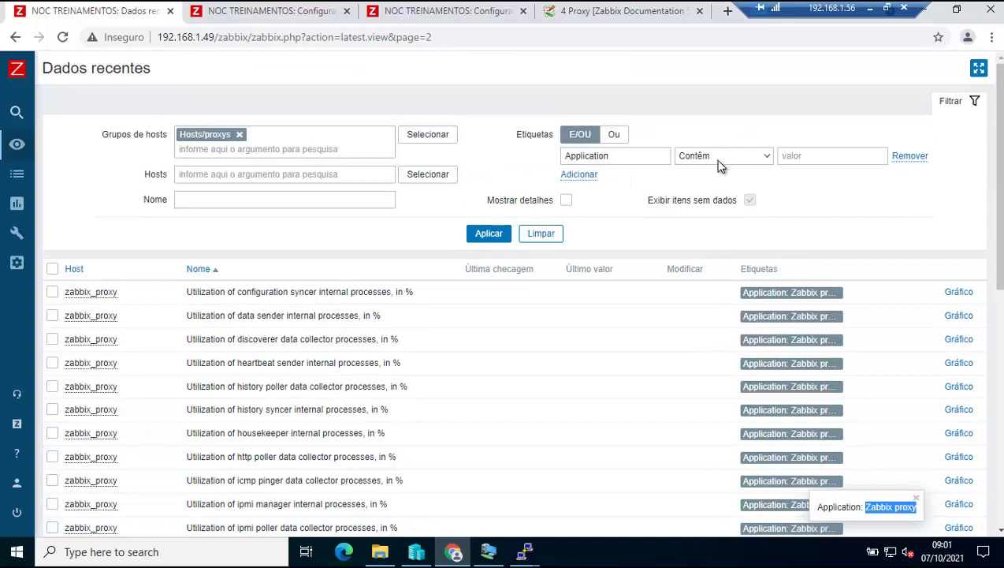
left_click(825, 159)
key("ctrl+v")
Apply the Application Contém 'Zabbix proxy' filter and scroll through the 35 matching items.
left_click(484, 236)
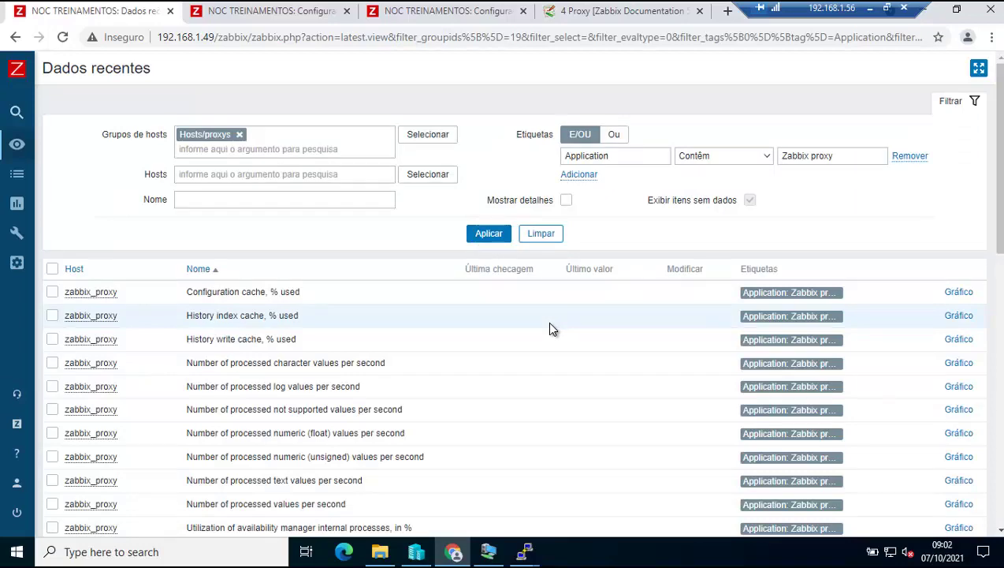
scroll(551, 324, "down", 7)
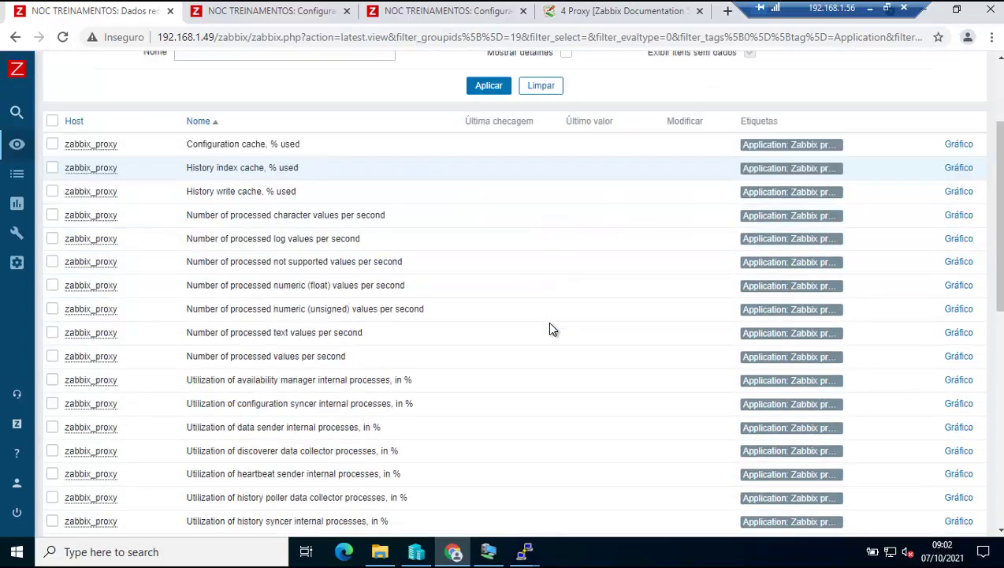
scroll(551, 330, "down", 2)
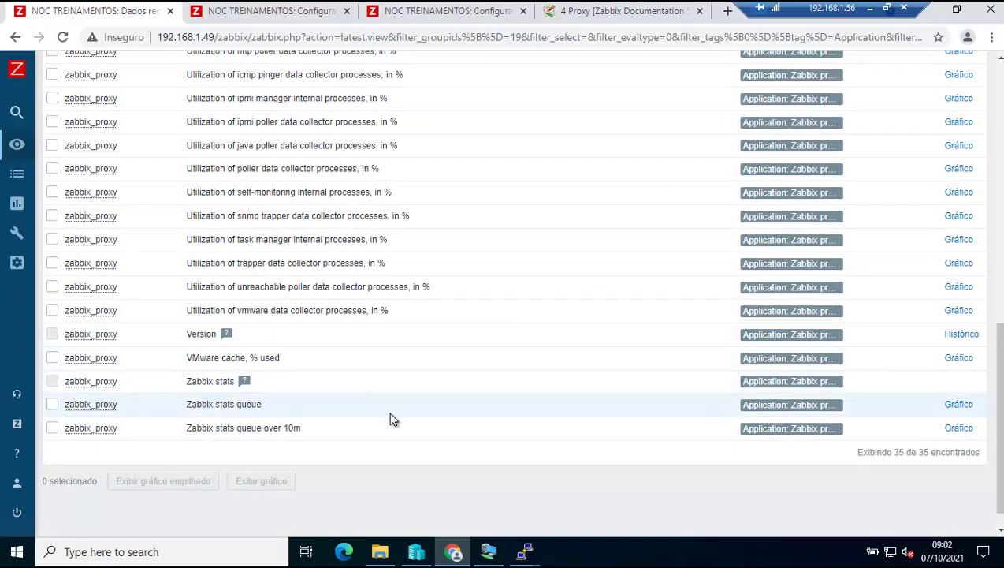
scroll(390, 417, "up", 9)
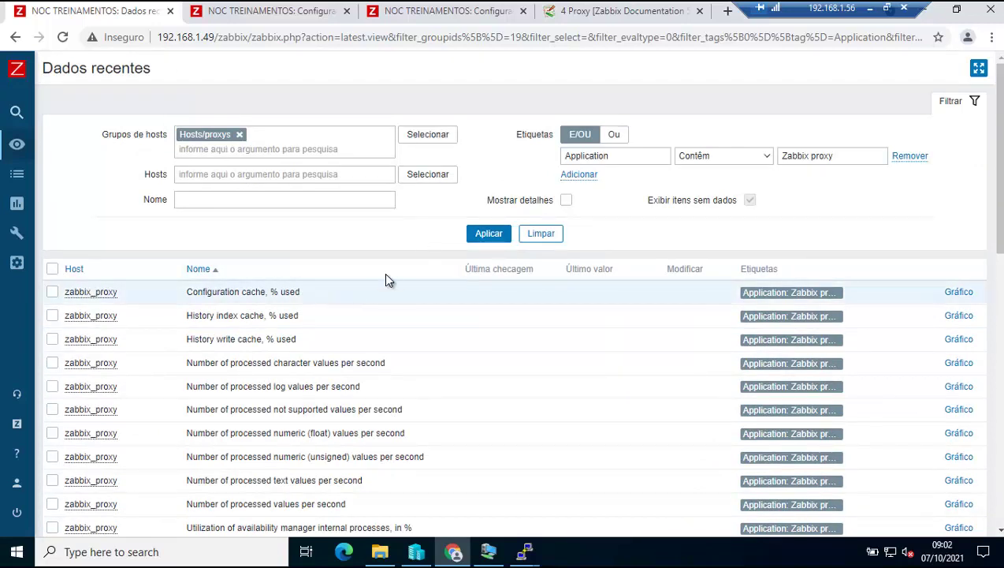
Clear the tag fields, then re-pick Application Contém 'Zabbix proxy' and reapply the filter.
left_click_drag(634, 156, 546, 160)
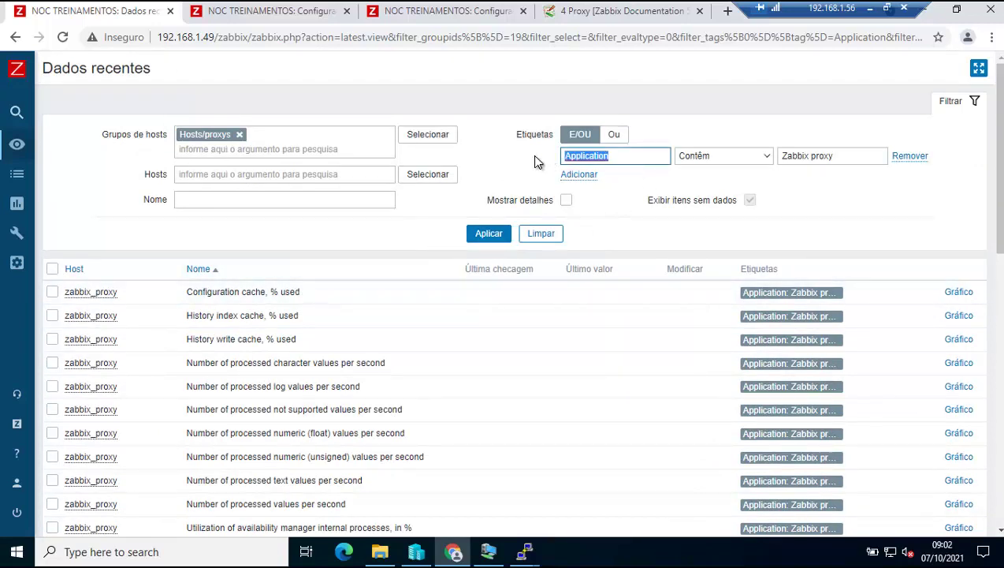
key("BackSpace")
left_click_drag(856, 157, 769, 162)
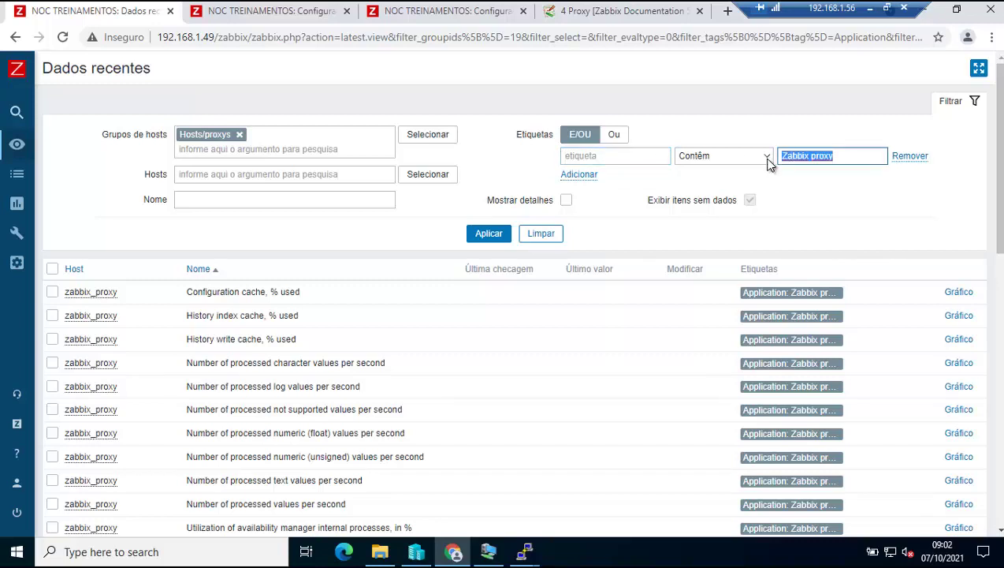
key("BackSpace")
left_click(763, 158)
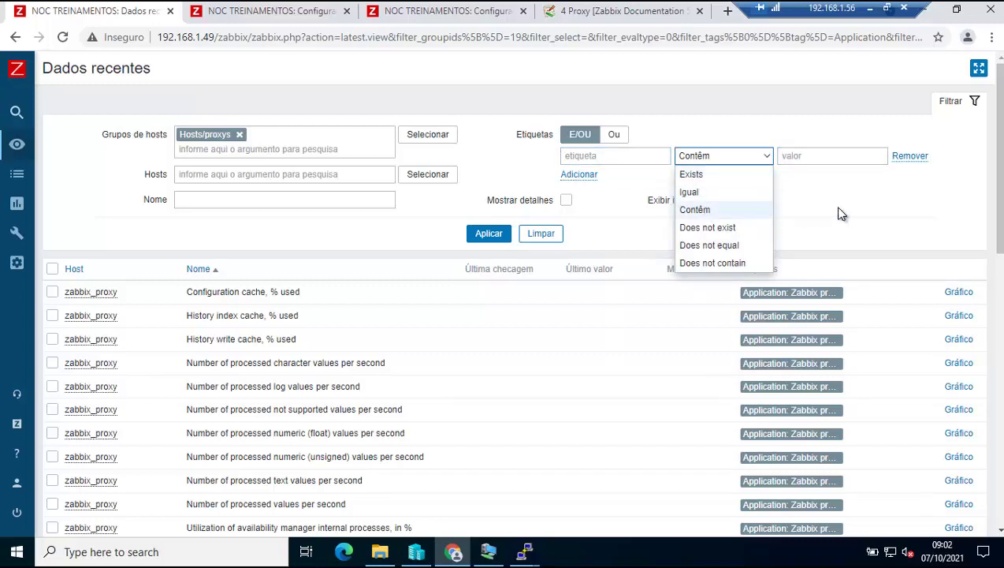
left_click(721, 211)
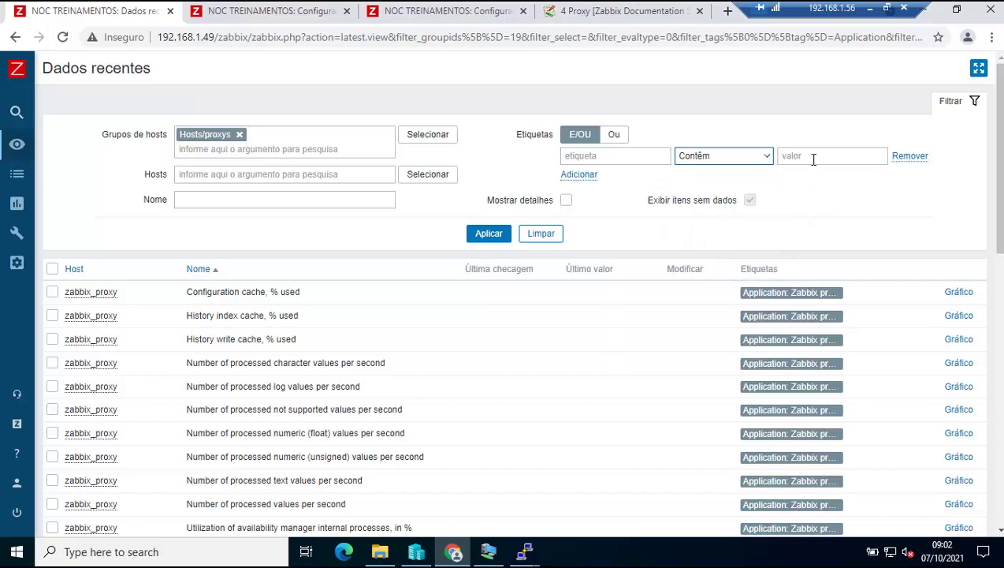
left_click(813, 159)
left_click(814, 209)
left_click(639, 155)
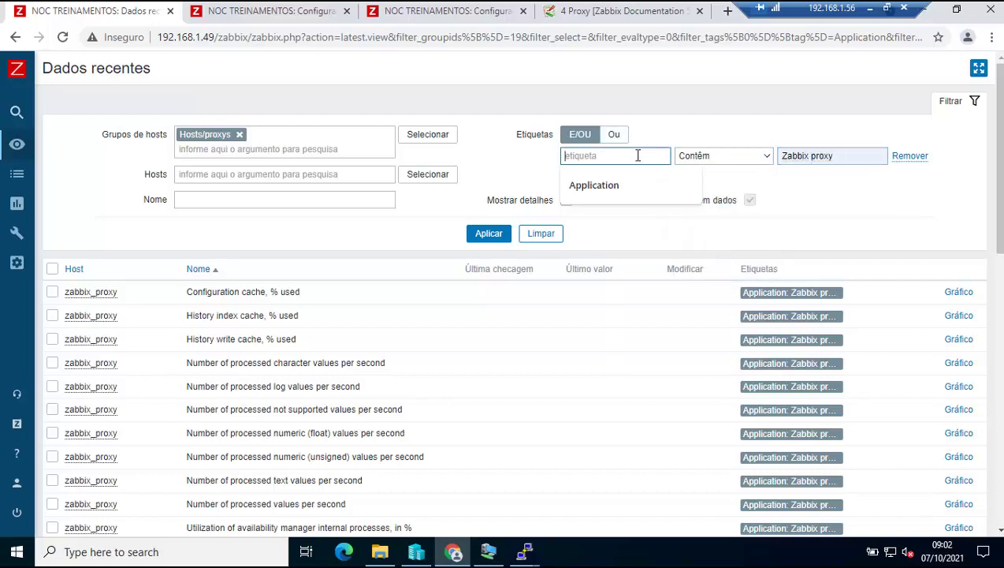
left_click(594, 184)
left_click(489, 233)
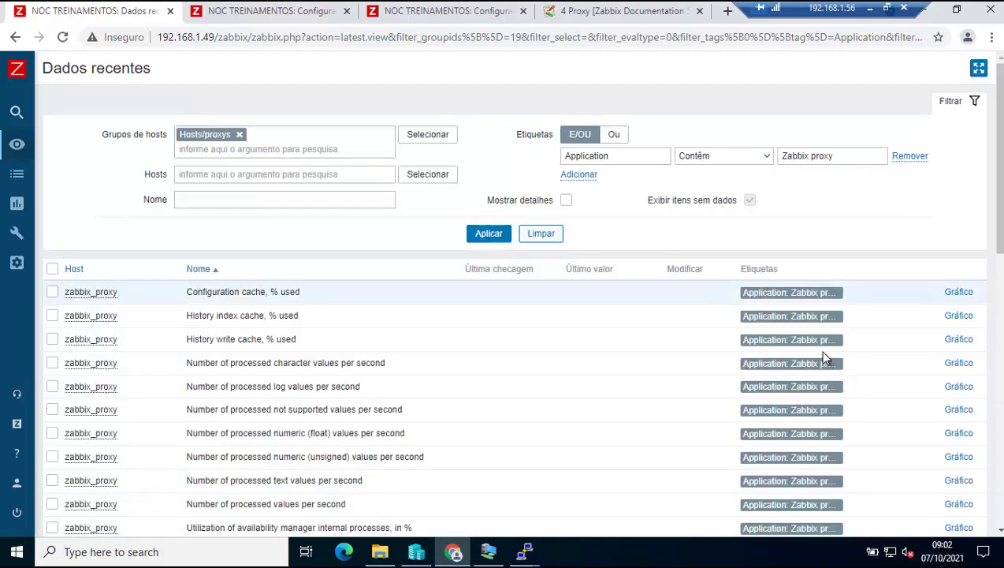
Empty the tag name and value and apply, listing all zabbix_proxy latest data.
left_click(818, 322)
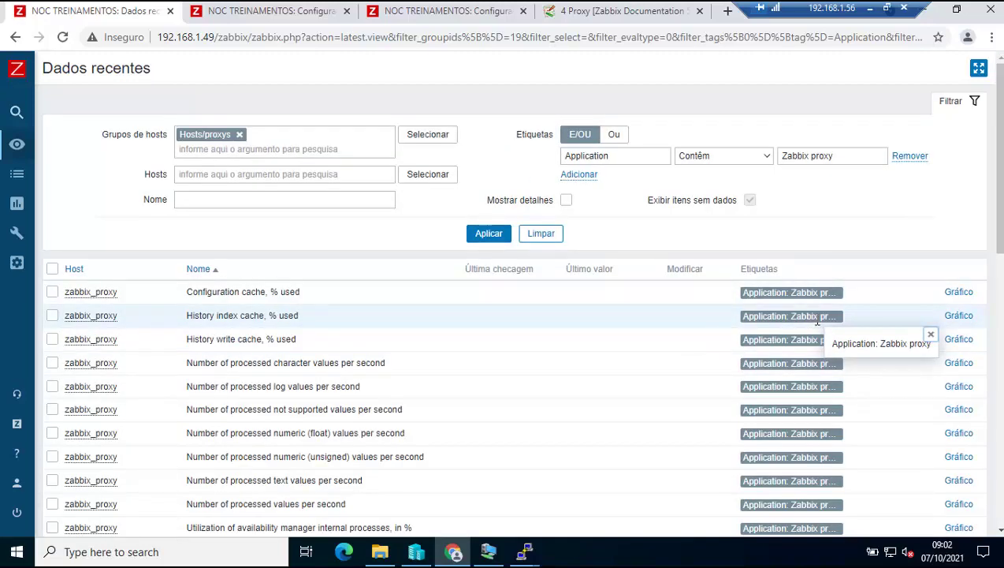
left_click(635, 157)
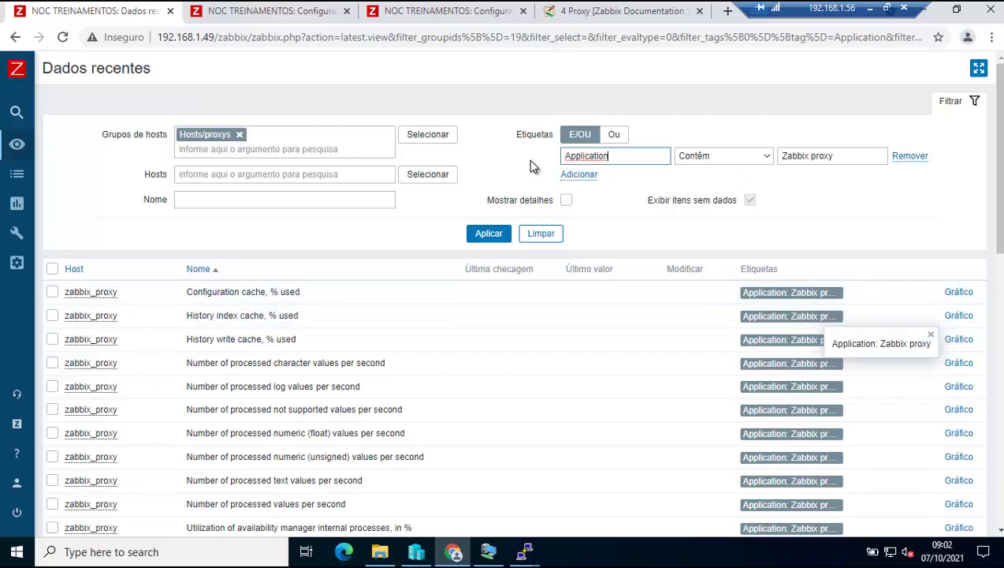
key("ctrl+a")
key("BackSpace")
left_click(861, 157)
key("ctrl+a")
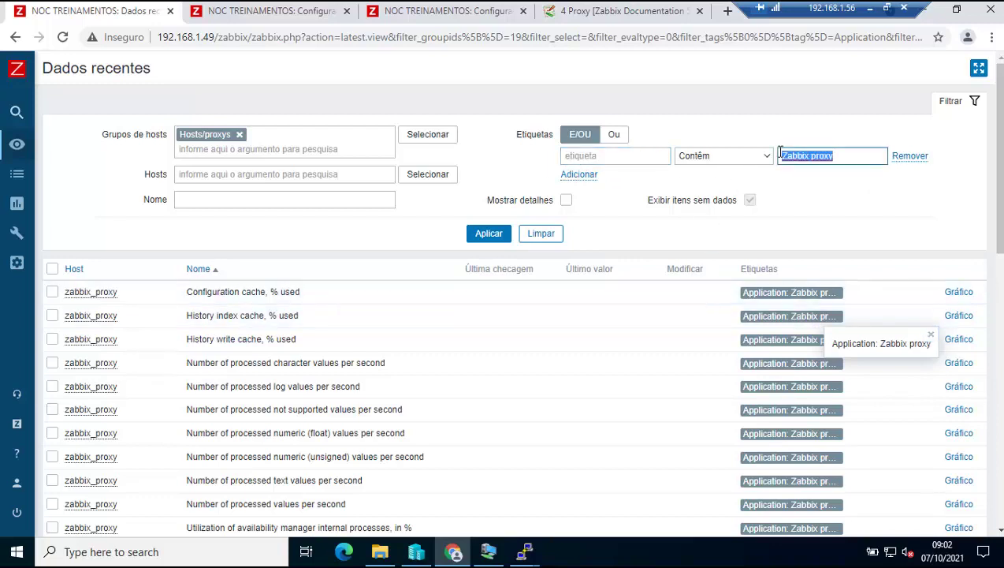
key("BackSpace")
left_click(489, 234)
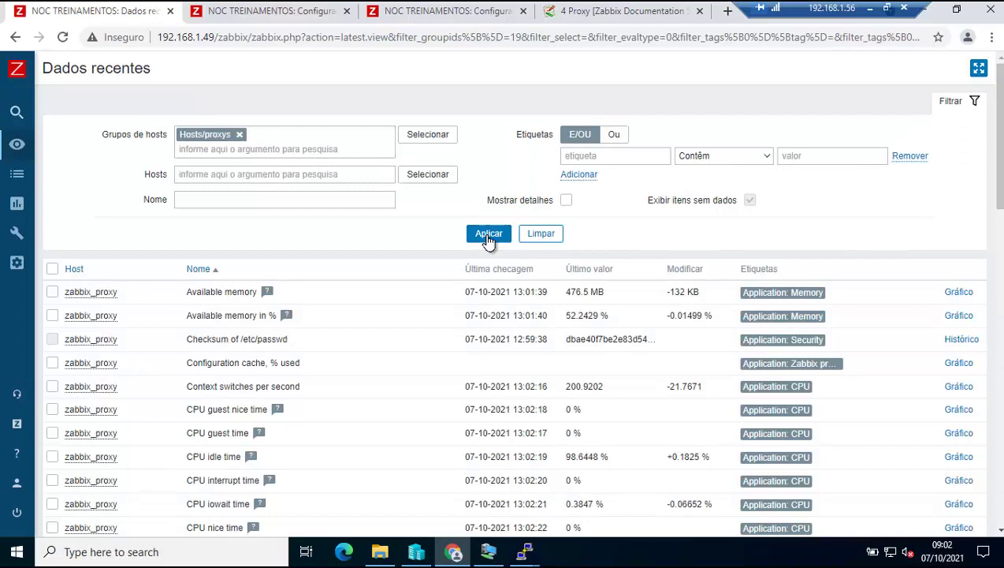
left_click(489, 234)
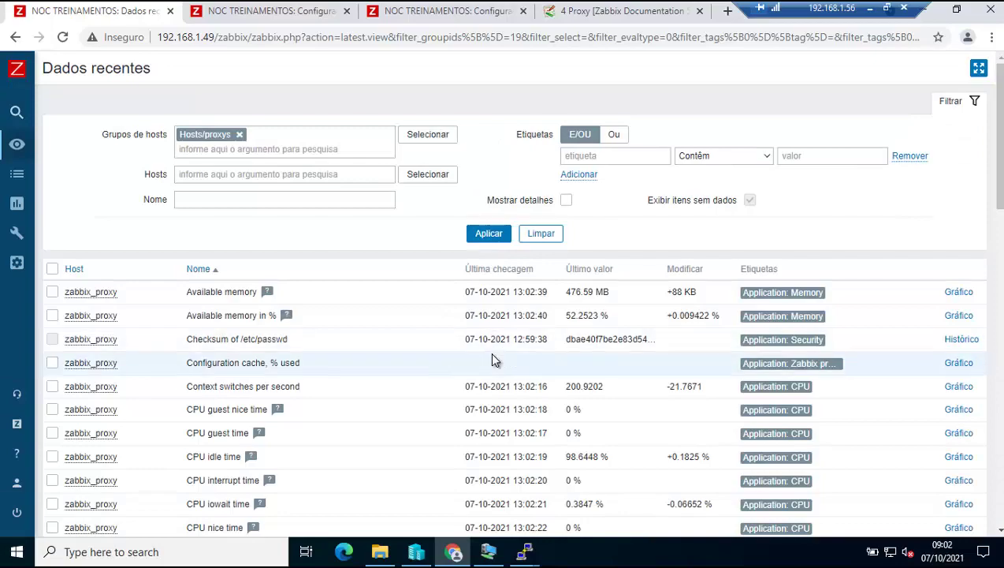
scroll(492, 359, "down", 8)
scroll(492, 359, "down", 3)
scroll(491, 359, "up", 15)
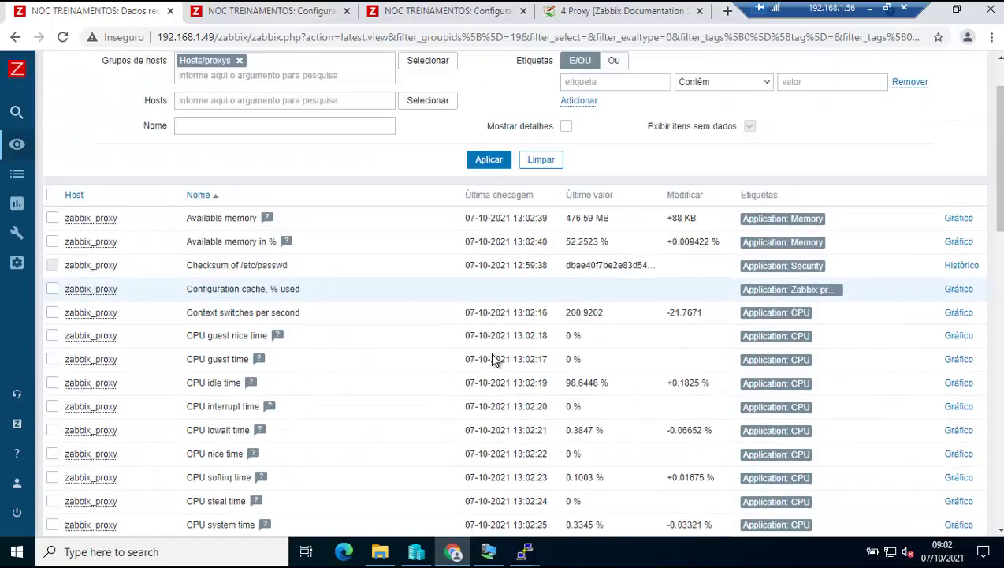
left_click(272, 11)
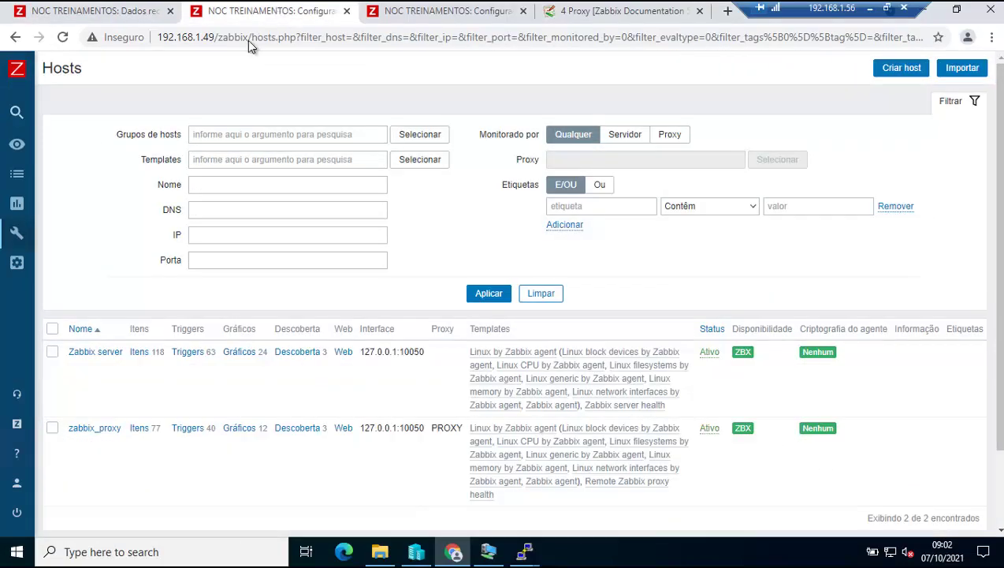
left_click(482, 293)
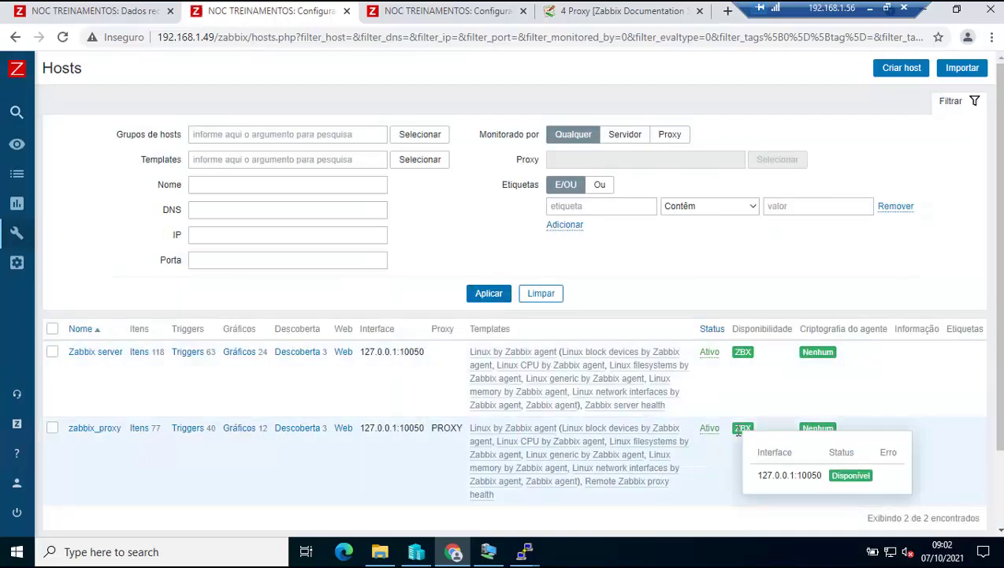
left_click(750, 432)
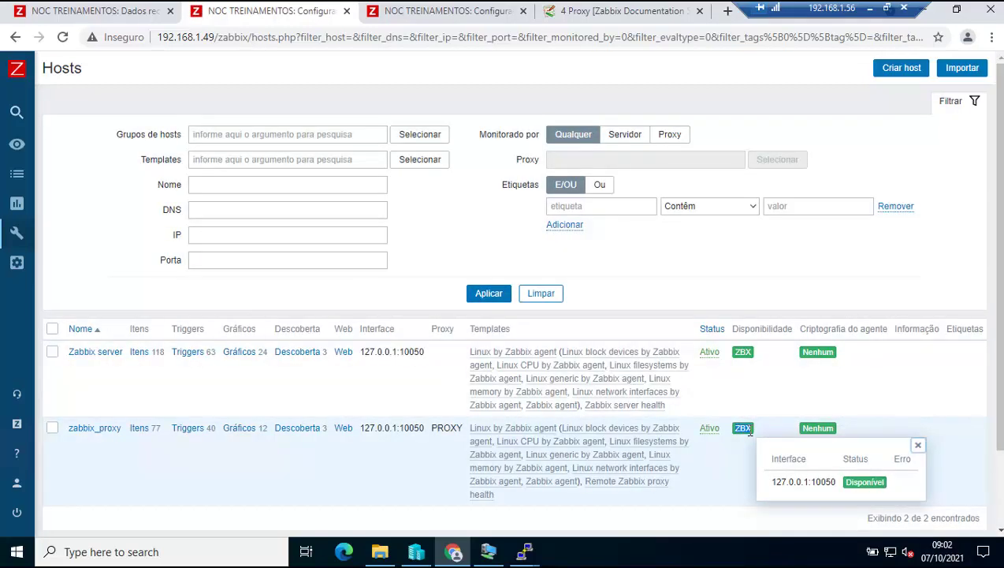
left_click(495, 303)
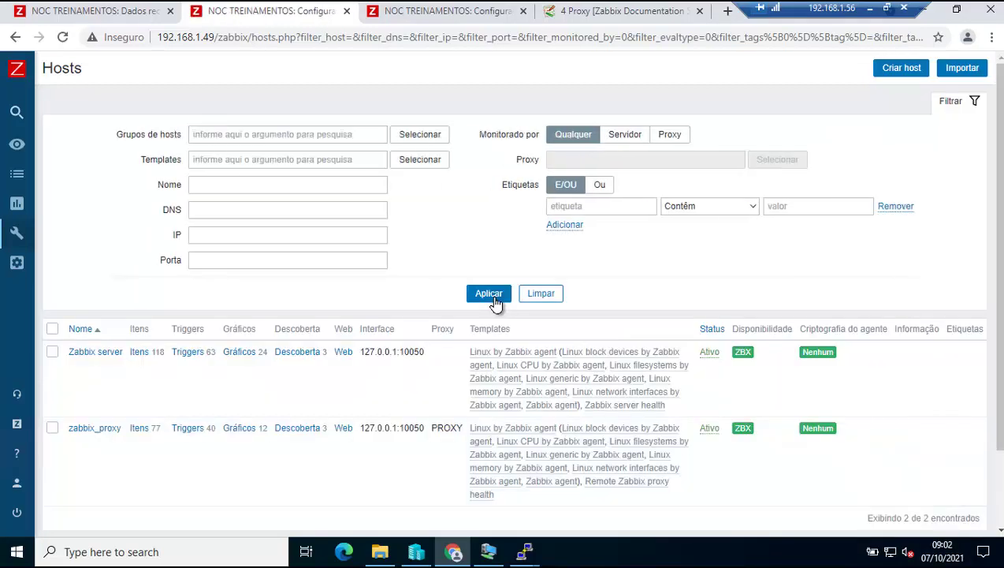
mouse_move(523, 551)
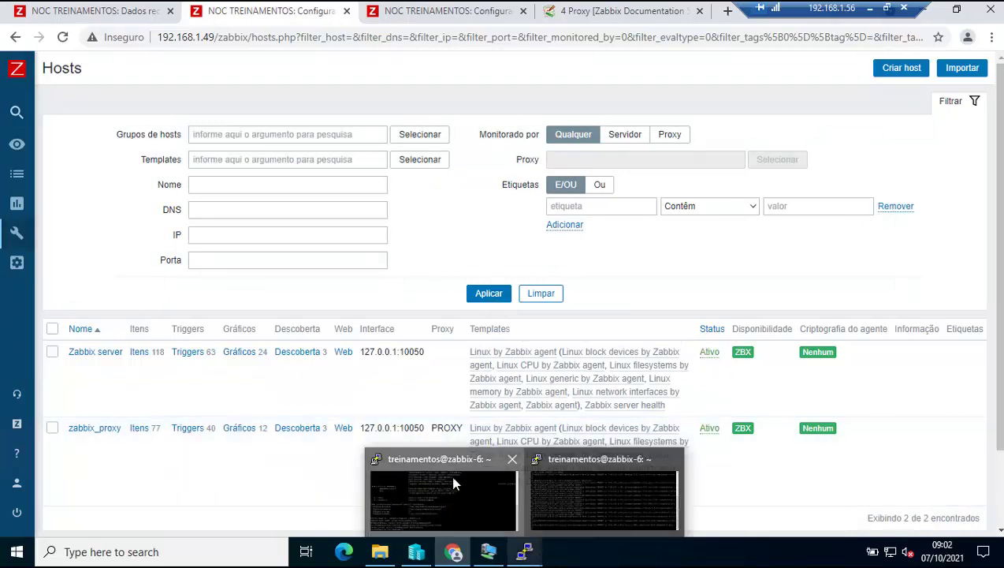
Clear the PuTTY terminal and stop the Zabbix agent with /etc/init.d/zabbix-agent stop.
left_click(454, 483)
type("clear")
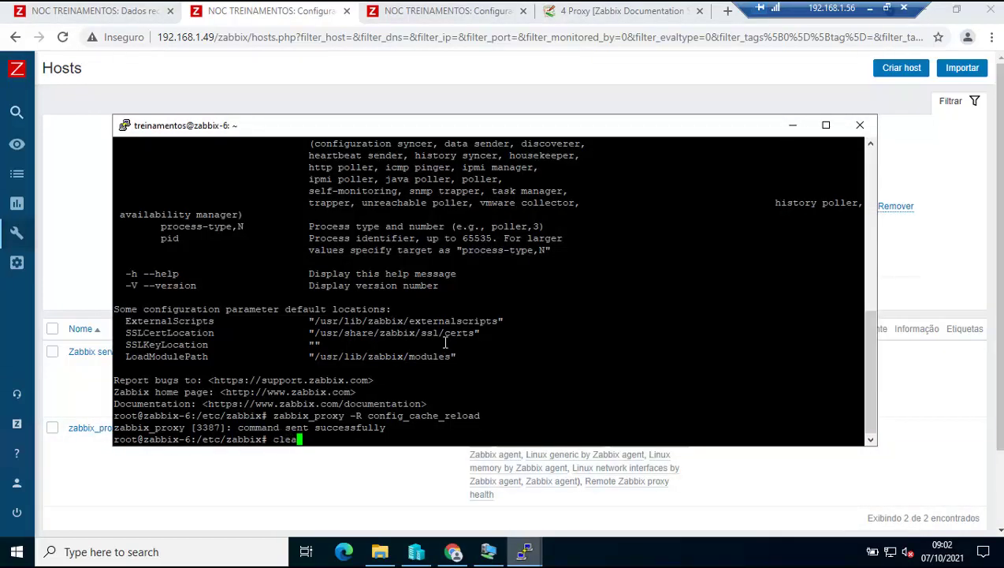
key("Return")
type("/etc/init.d/zabbix-s")
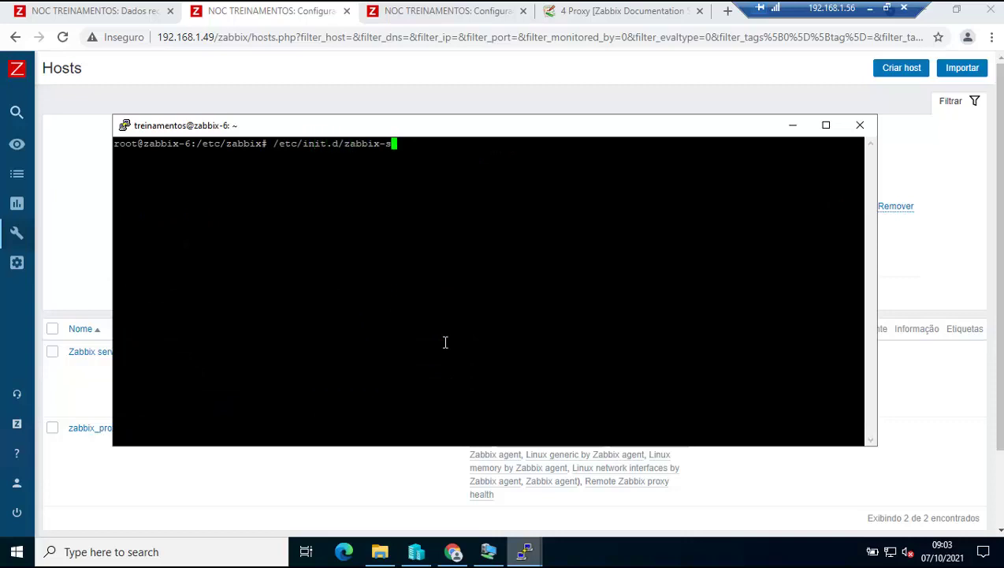
key("BackSpace")
type("a")
key("Tab")
type("stop")
key("Return")
left_click(793, 124)
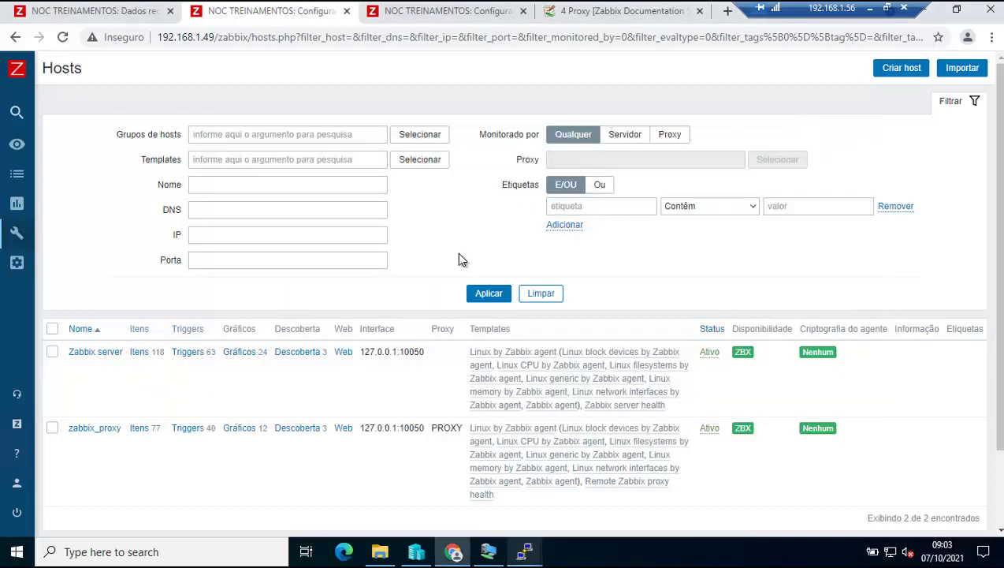
Open Monitoramento > Dashboard in a new browser tab and move that tab to first position.
left_click(487, 294)
left_click(31, 8)
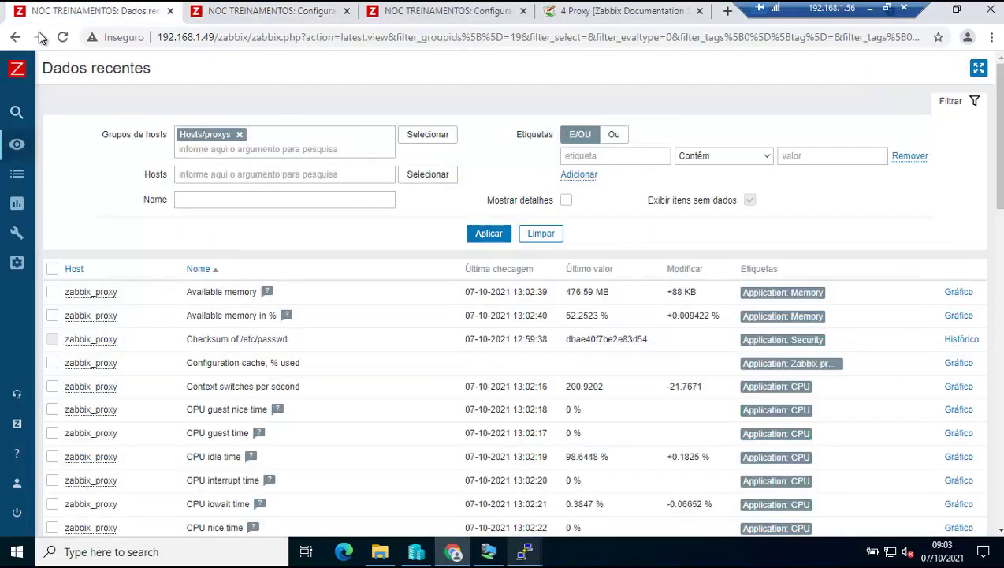
mouse_move(18, 144)
left_click(68, 145)
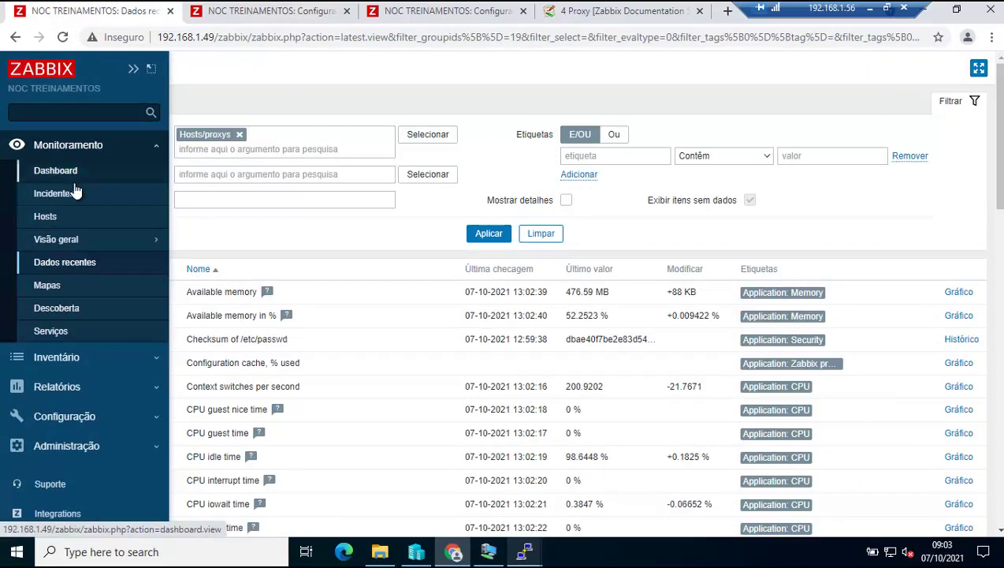
right_click(75, 170)
left_click(144, 180)
left_click_drag(250, 11, 74, 9)
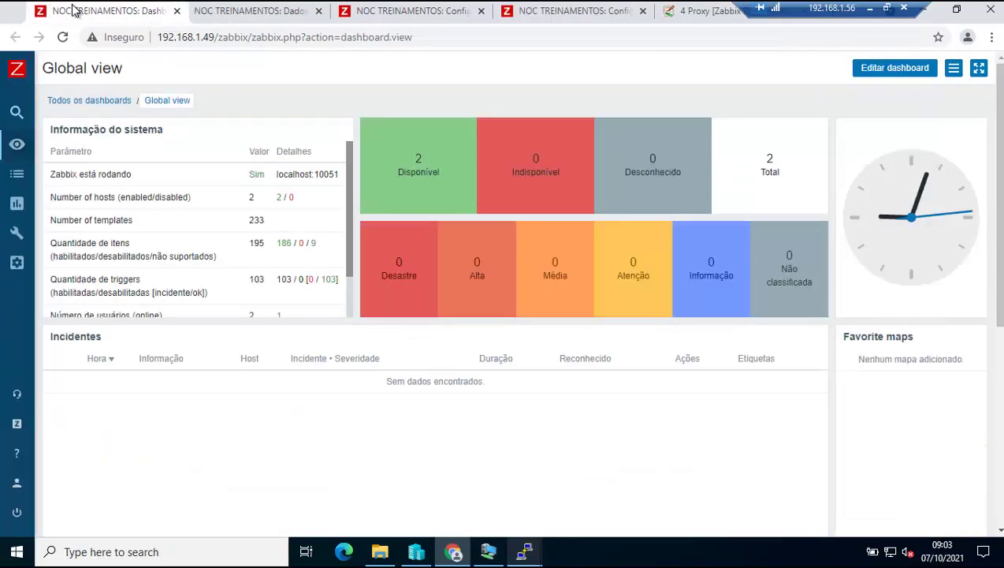
Reload the latest data list several times, then reload the Global view dashboard.
left_click(251, 15)
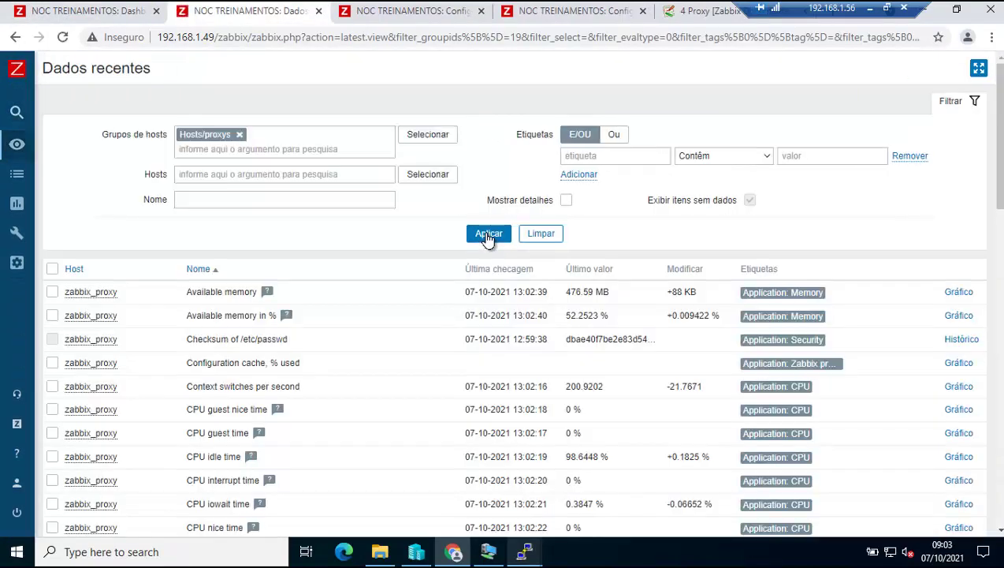
left_click(488, 235)
scroll(499, 313, "down", 3)
scroll(499, 313, "down", 3)
scroll(499, 317, "up", 6)
left_click(493, 235)
left_click(489, 235)
left_click(490, 235)
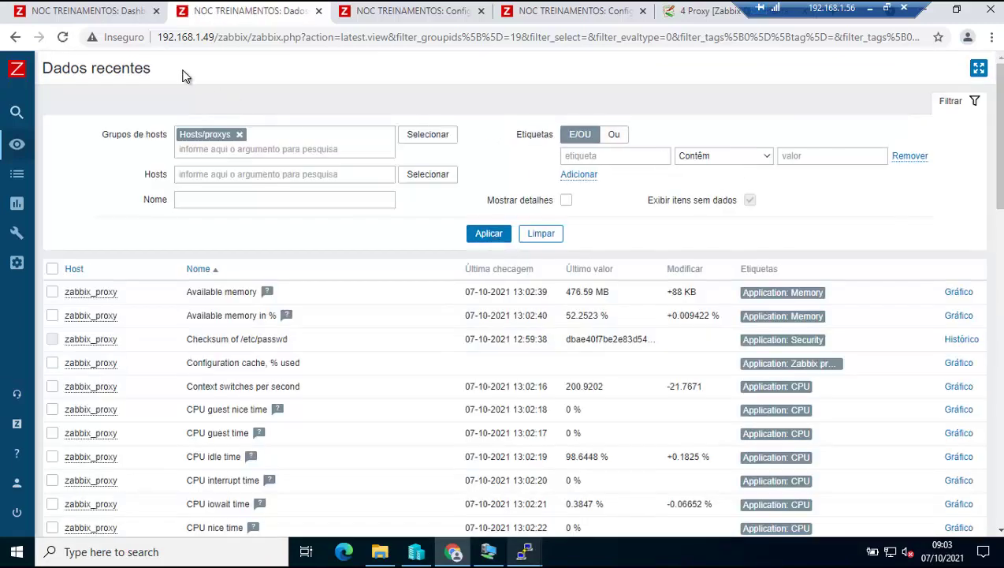
left_click(121, 17)
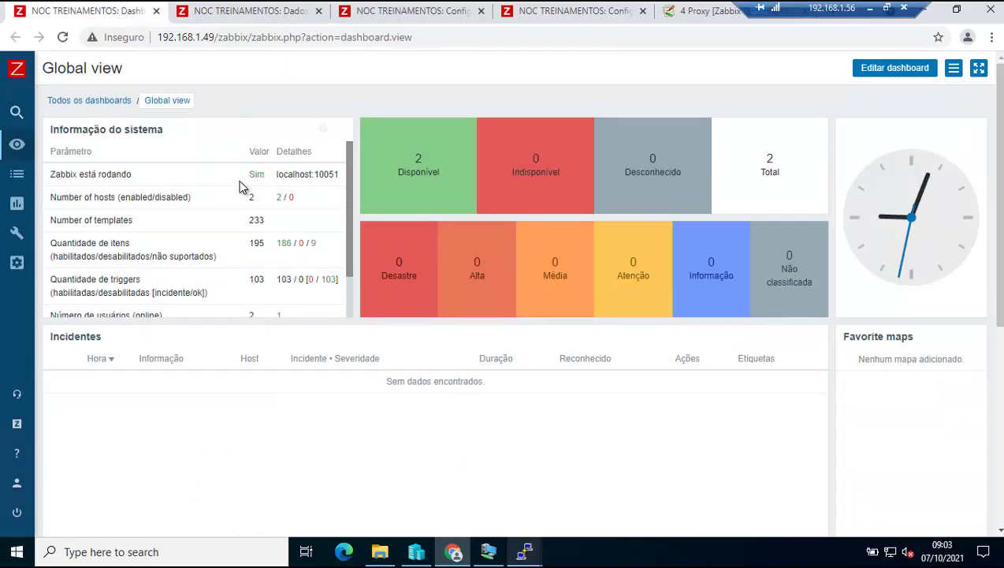
left_click(167, 101)
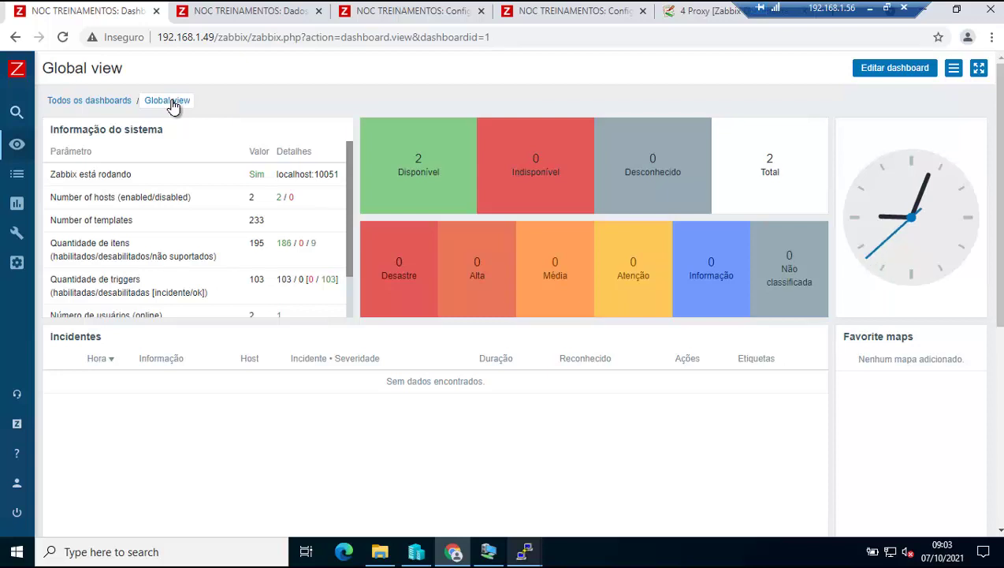
Refresh the Hosts list, then rerun zabbix_proxy -R config_cache_reload in PuTTY.
left_click(390, 16)
left_click(487, 295)
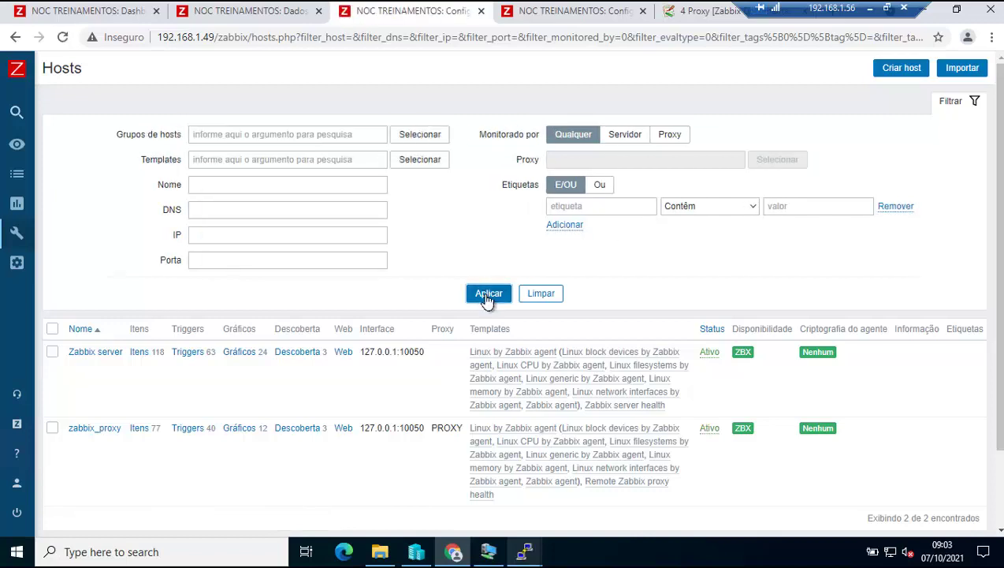
mouse_move(524, 550)
left_click(415, 482)
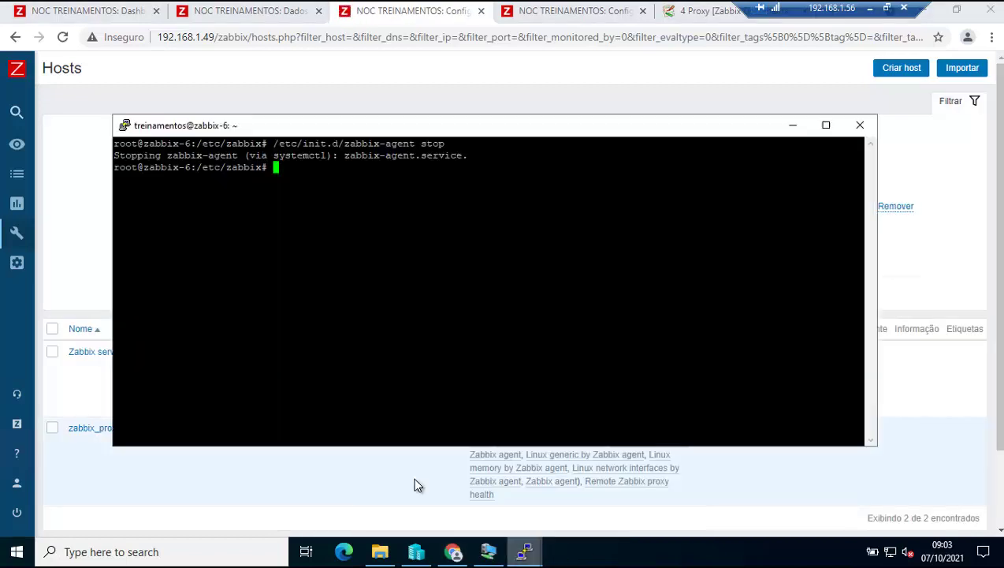
type("zabbix_proxy -R config_cache_reload")
key("Return")
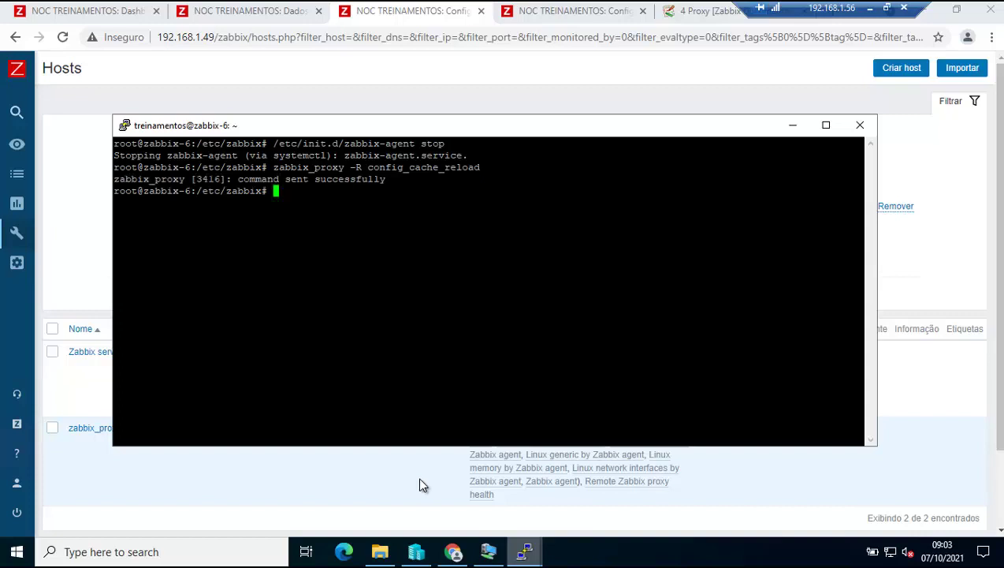
Refresh the Hosts list until zabbix_proxy's ZBX badge reports unavailable with connection refused.
left_click(792, 125)
left_click(491, 293)
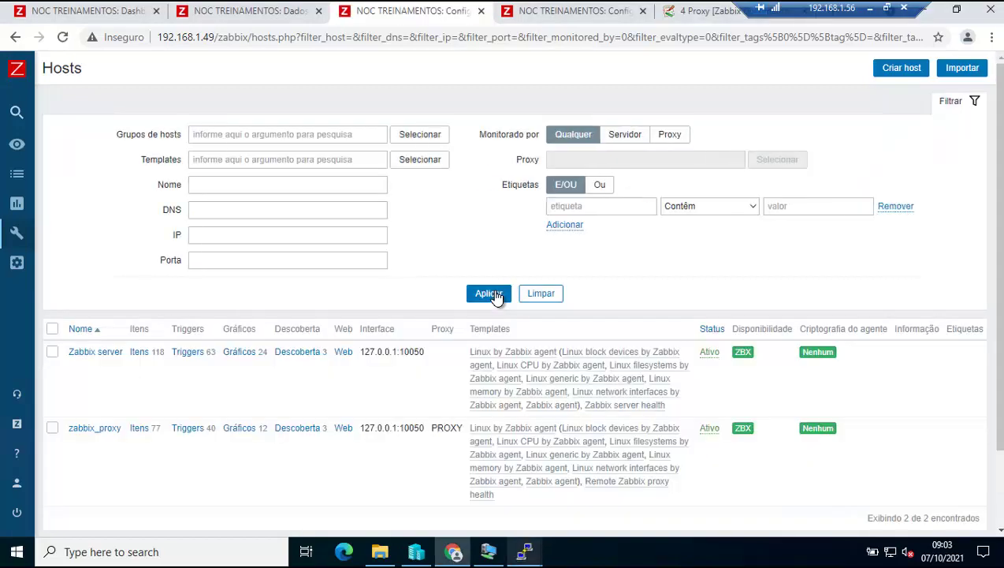
left_click(494, 295)
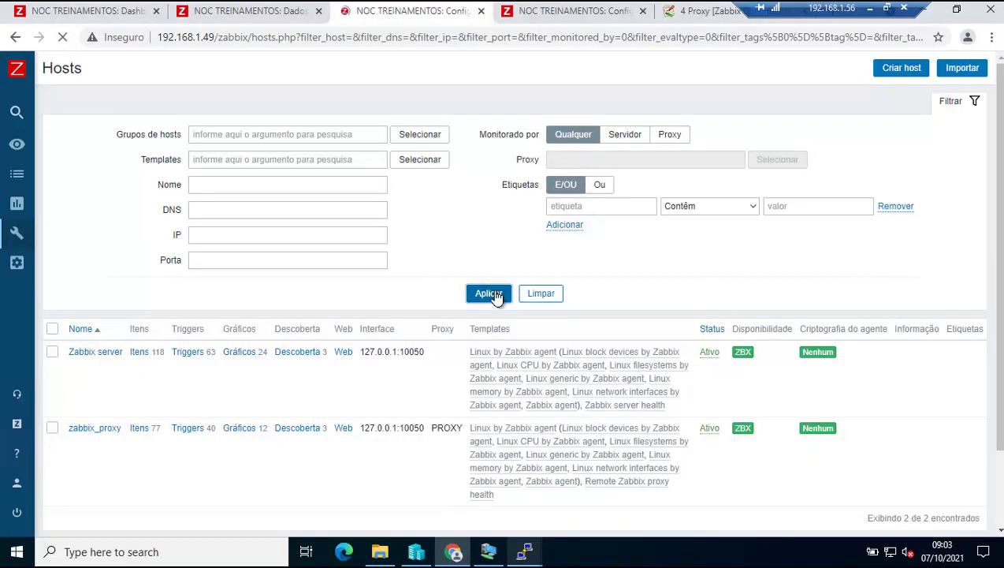
mouse_move(746, 433)
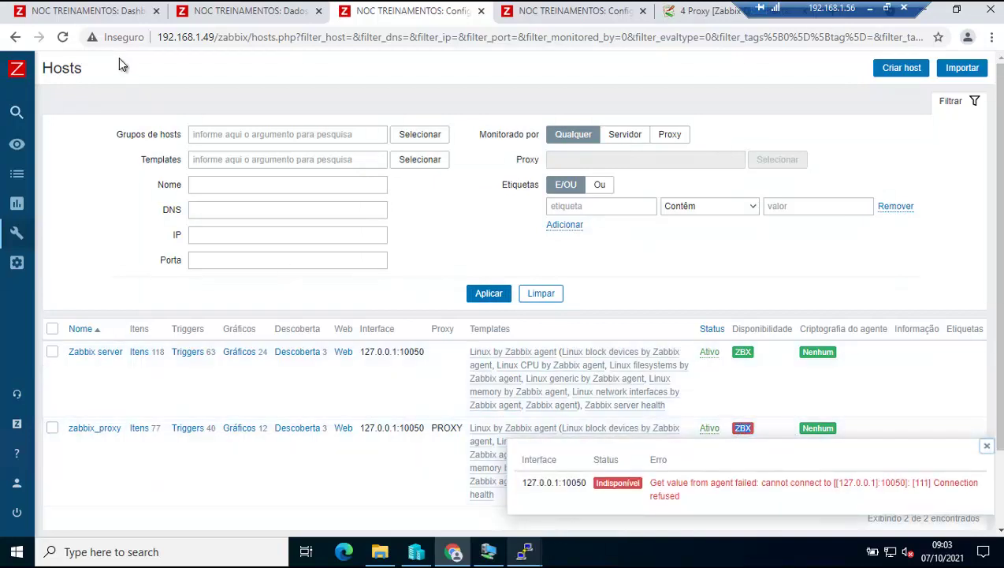
Reload the Global view dashboard's availability counts, re-refresh the Hosts list, then view latest data.
left_click(110, 11)
left_click(167, 105)
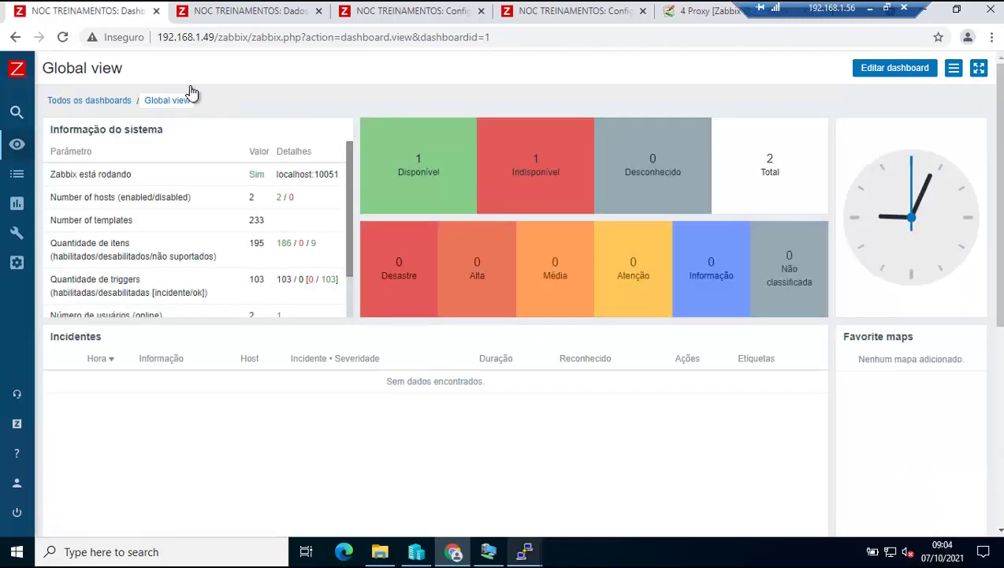
left_click(377, 15)
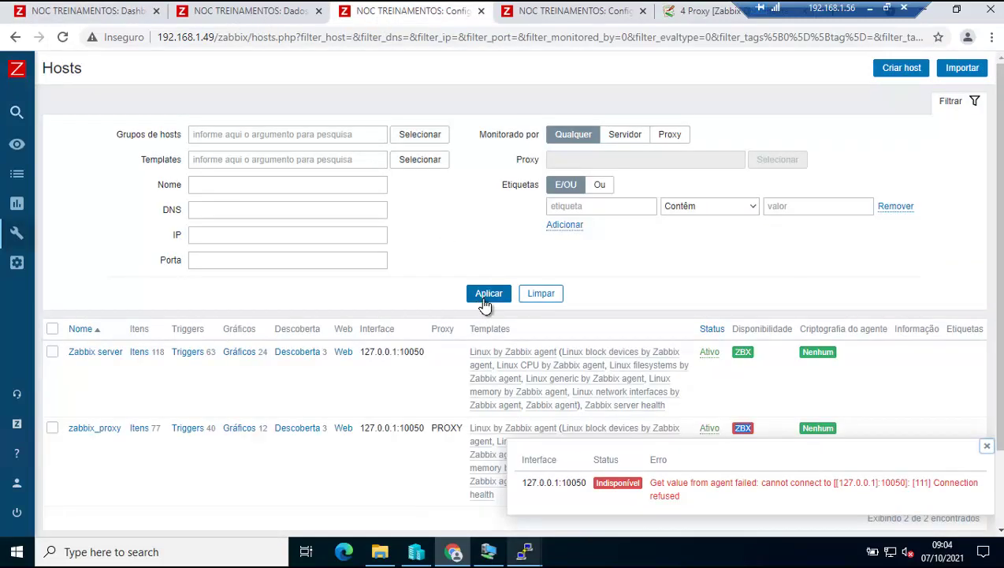
left_click(486, 296)
left_click(487, 296)
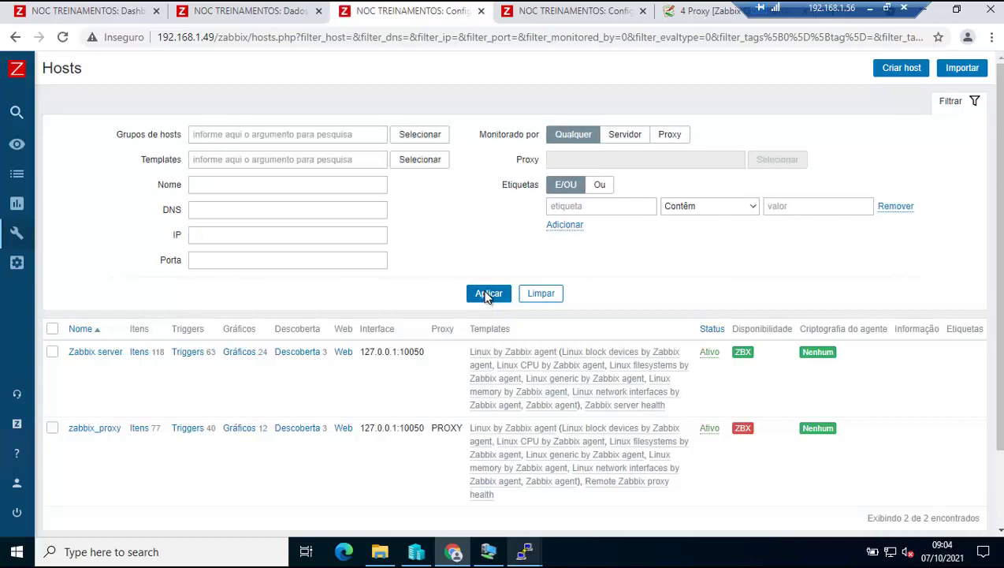
left_click(487, 295)
left_click(220, 10)
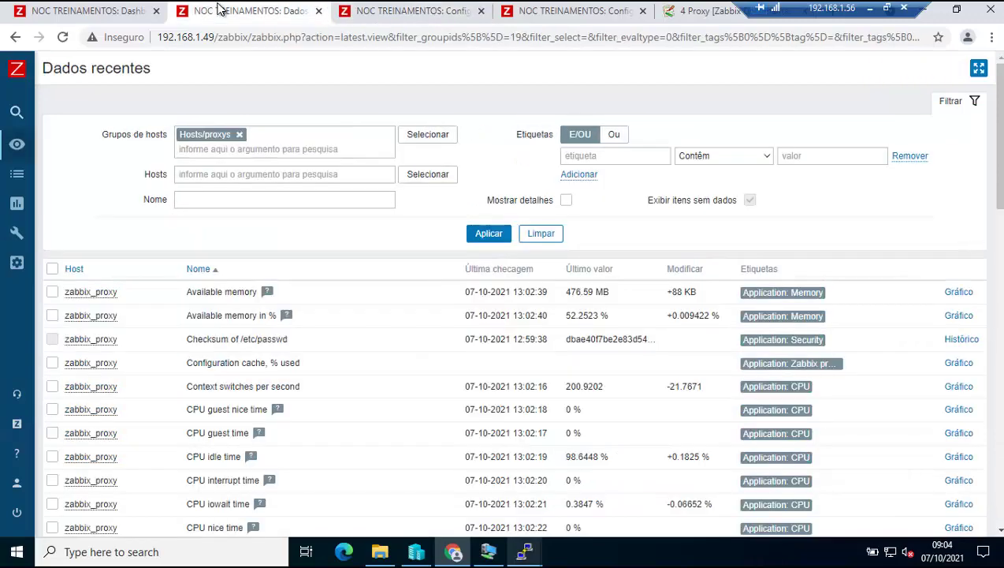
Scroll through the proxy's latest data and load page 2 of the list.
scroll(421, 382, "down", 6)
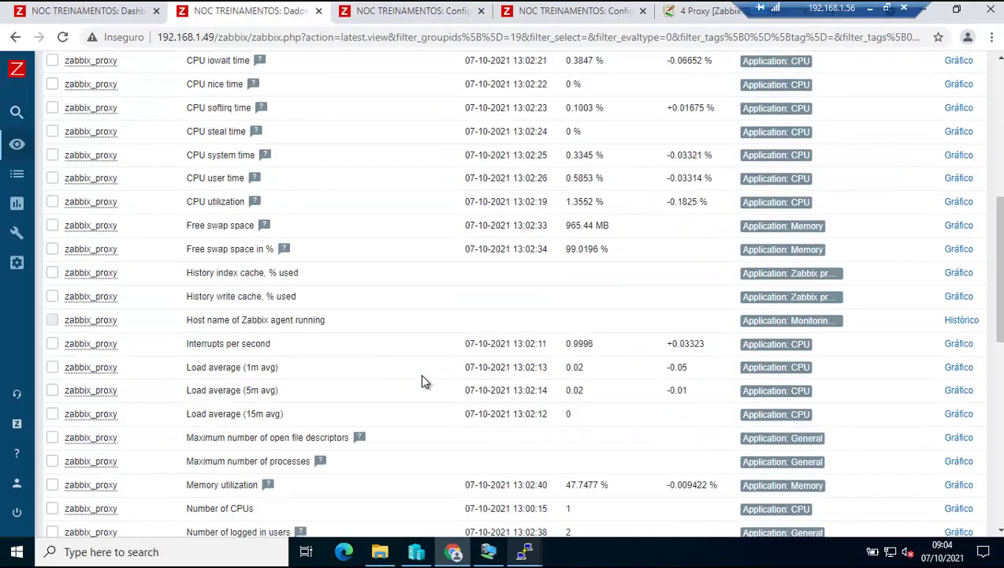
scroll(421, 381, "down", 8)
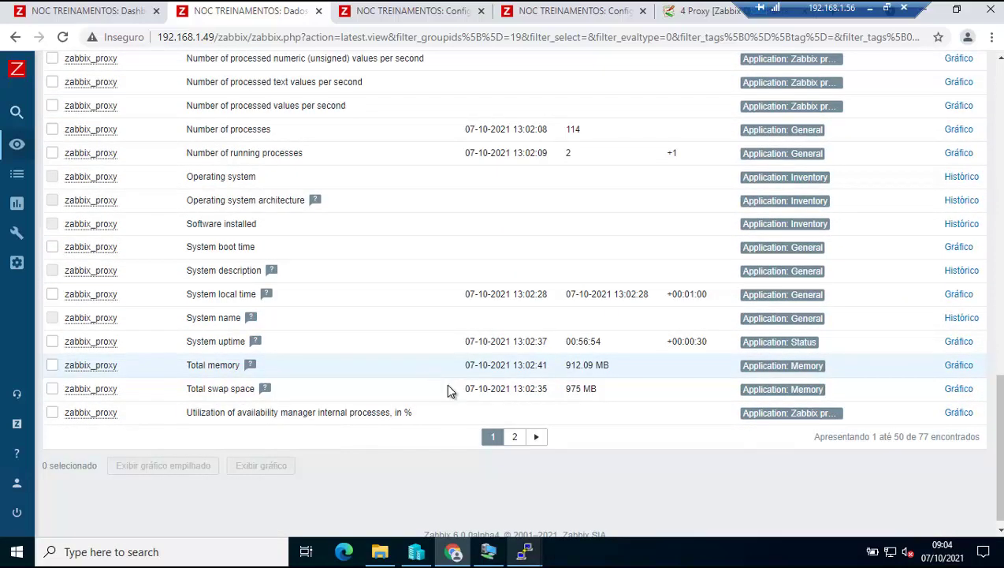
left_click(514, 436)
scroll(518, 387, "down", 2)
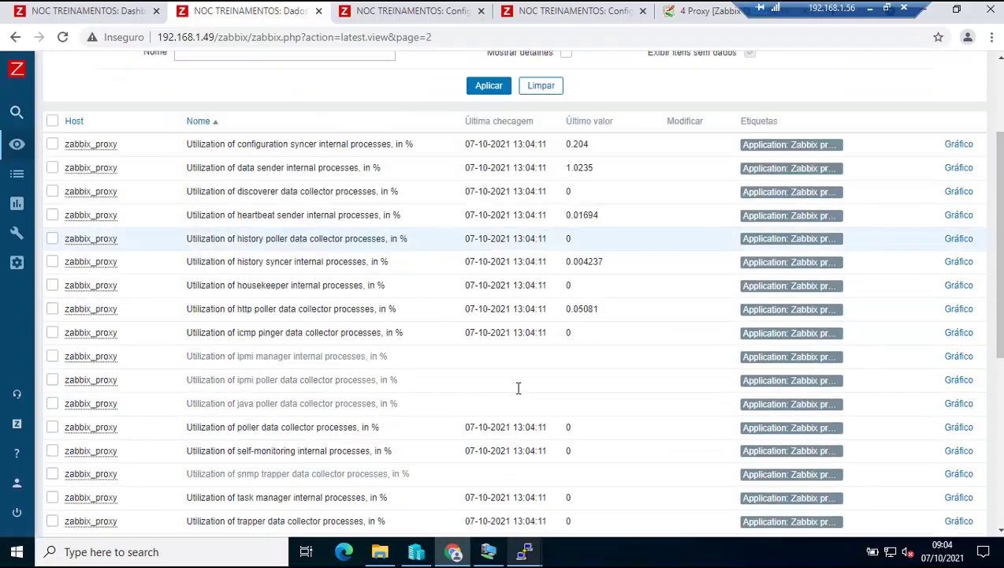
scroll(517, 392, "down", 5)
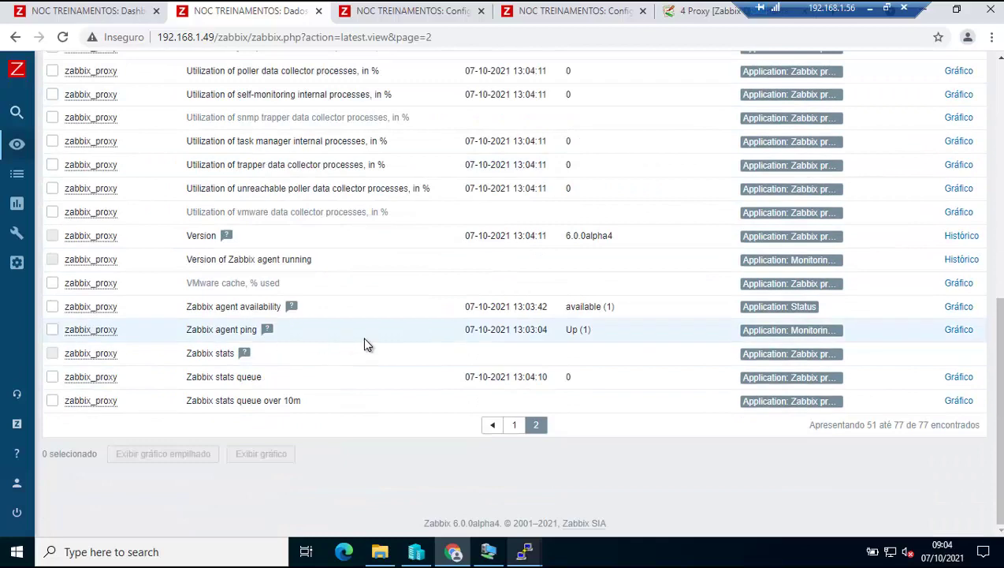
left_click(535, 426)
Show the Zabbix agent ping item's description, recheck page 2, and return to Hosts.
left_click(267, 331)
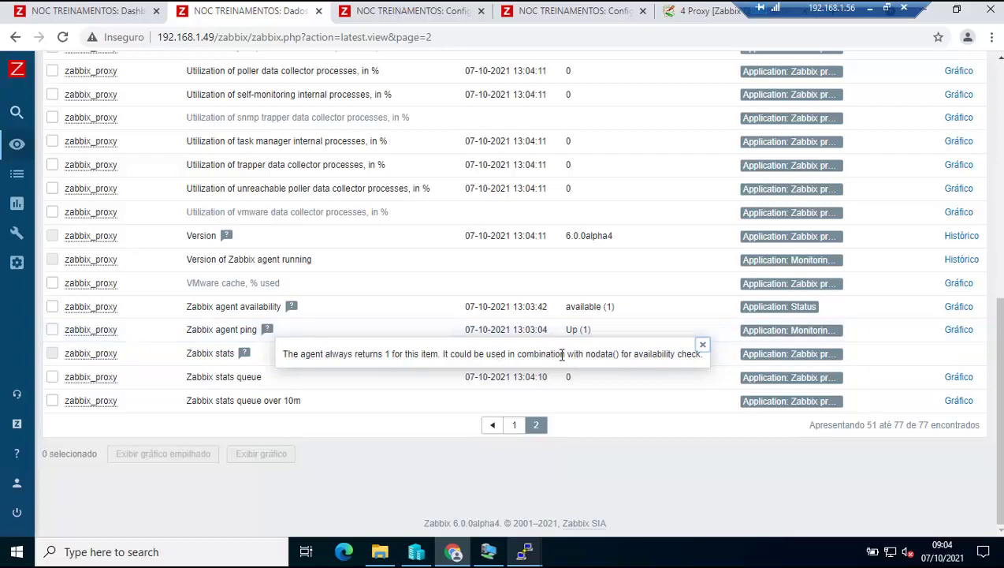
left_click(539, 430)
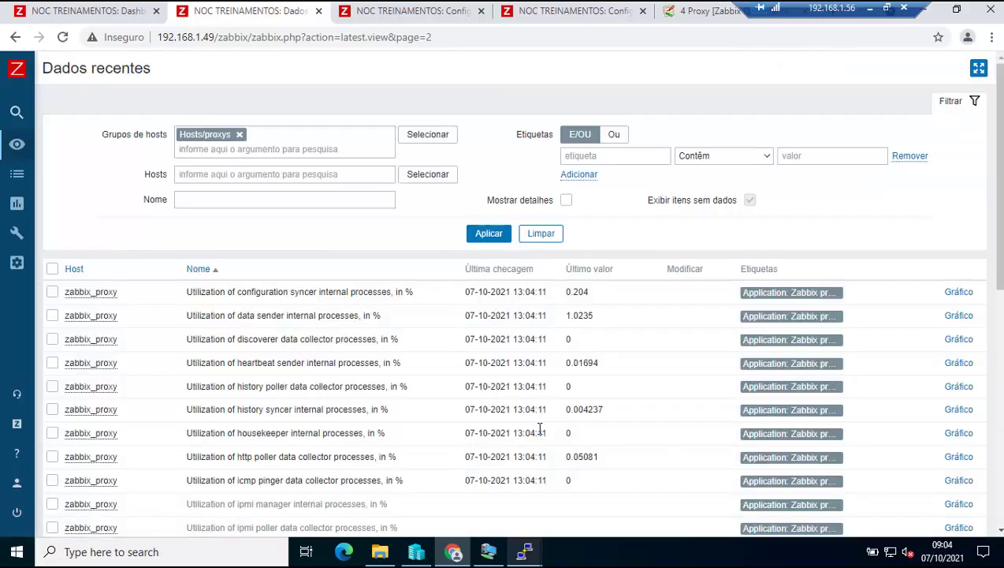
scroll(539, 430, "down", 2)
left_click(539, 432)
scroll(539, 435, "down", 2)
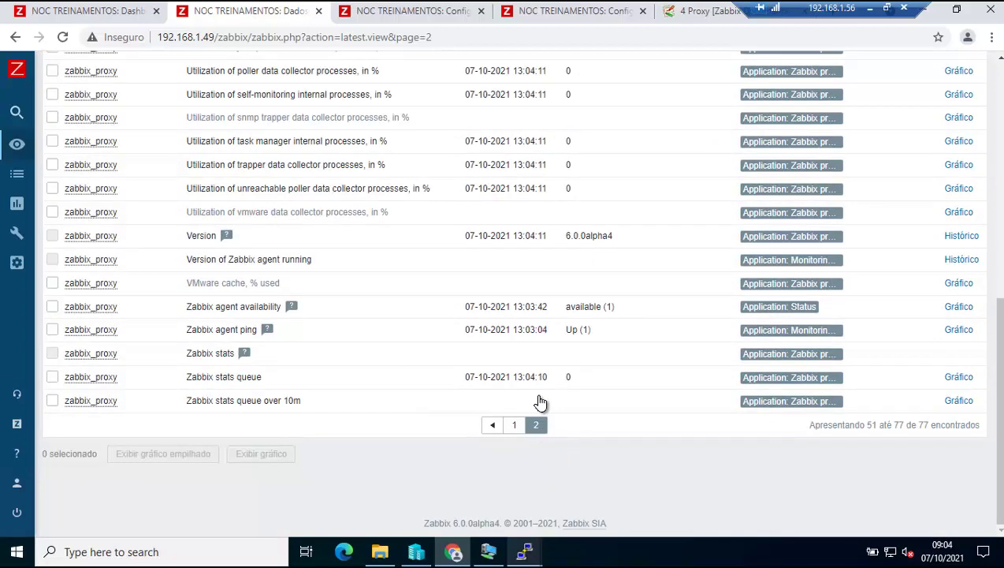
left_click(422, 12)
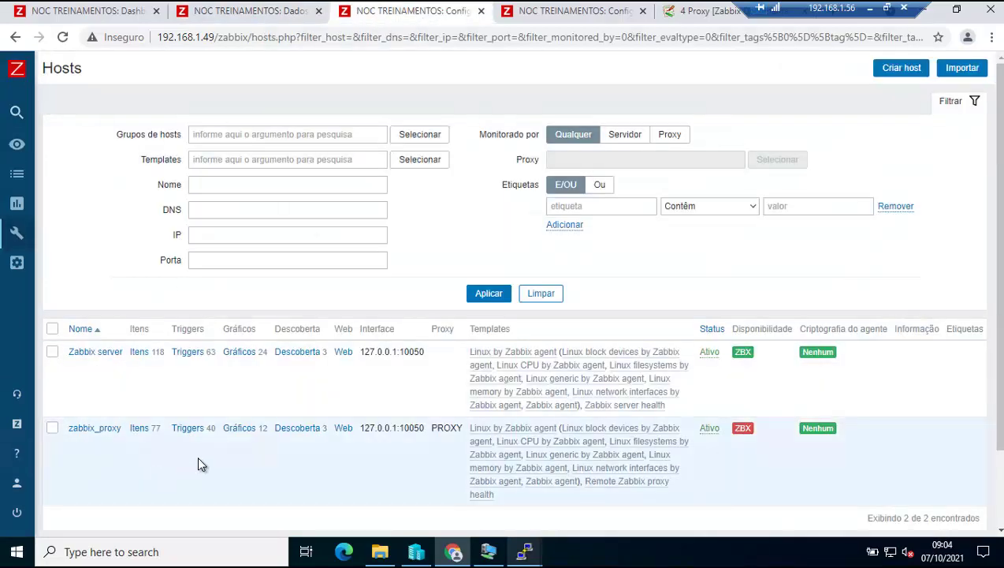
Scroll through all 40 zabbix_proxy triggers and back, then open its 77 items.
left_click(189, 428)
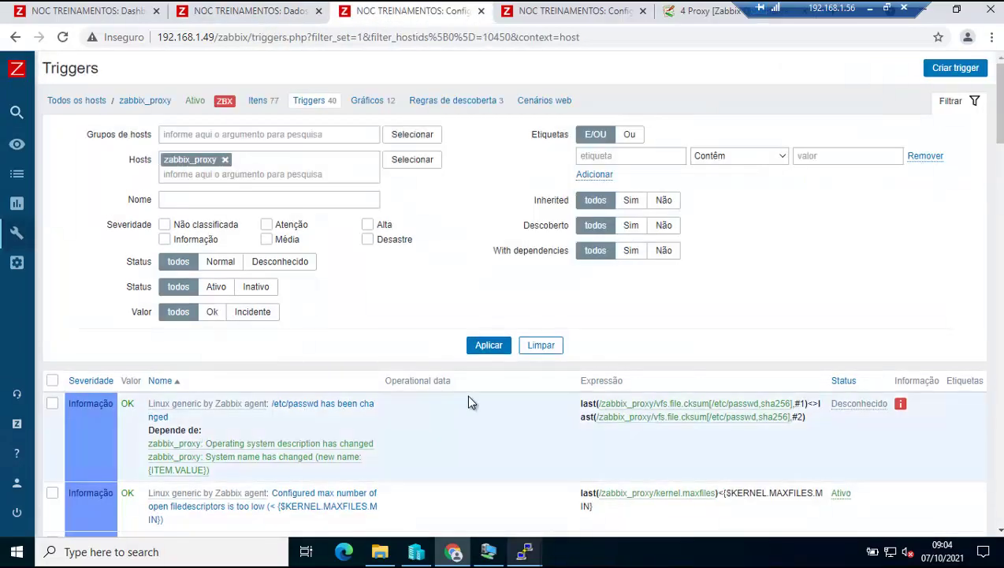
scroll(511, 402, "down", 1)
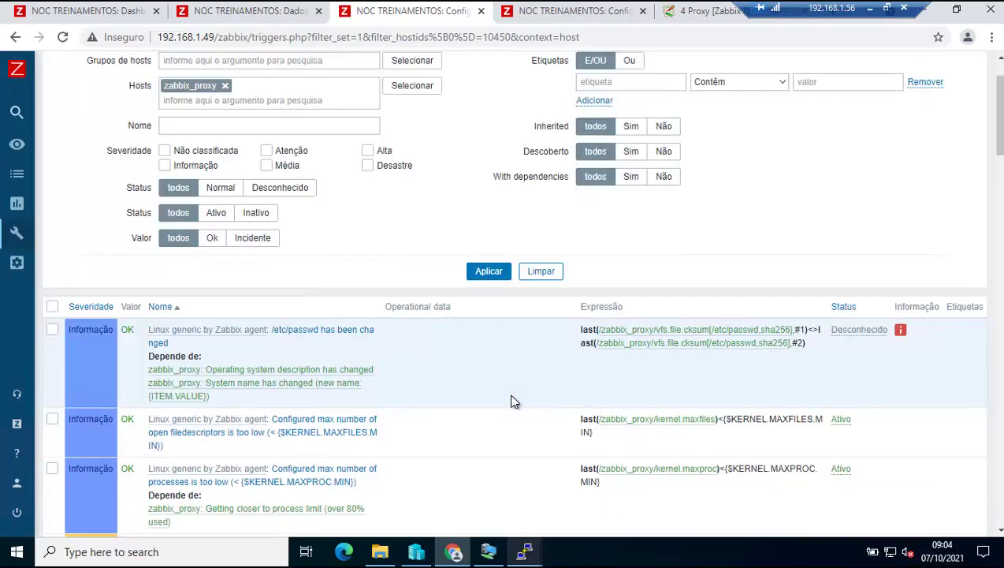
scroll(511, 402, "down", 3)
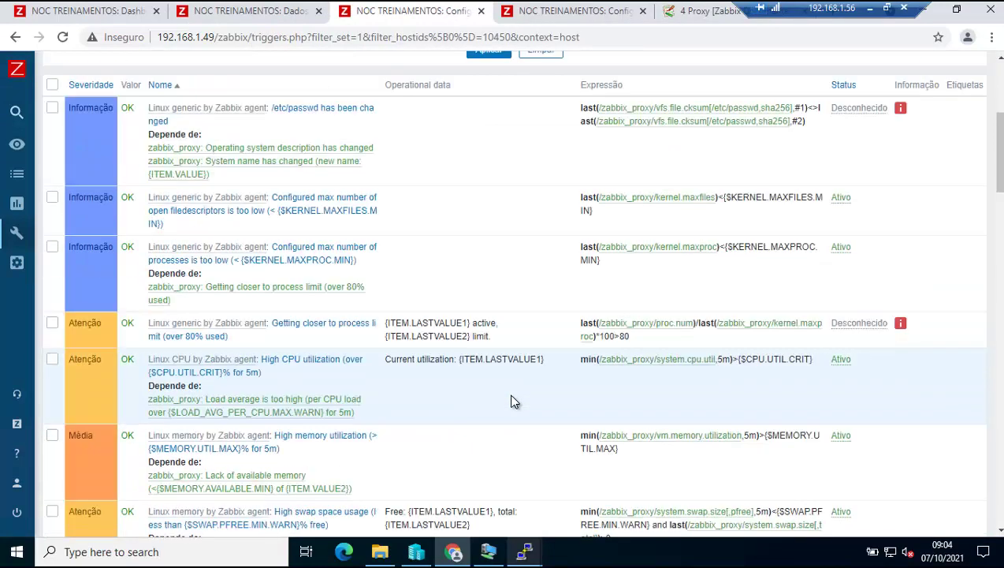
scroll(511, 402, "down", 3)
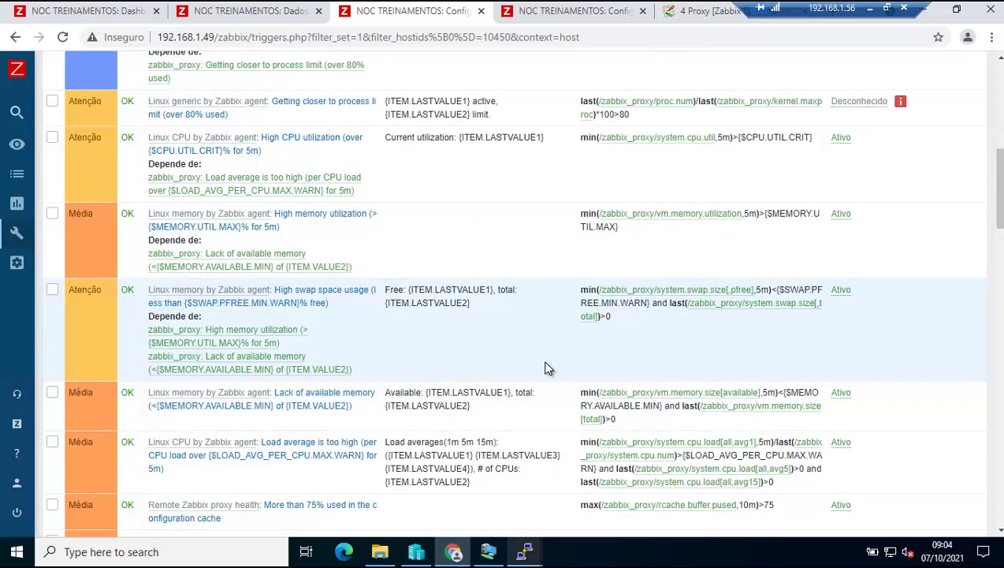
scroll(550, 368, "down", 1)
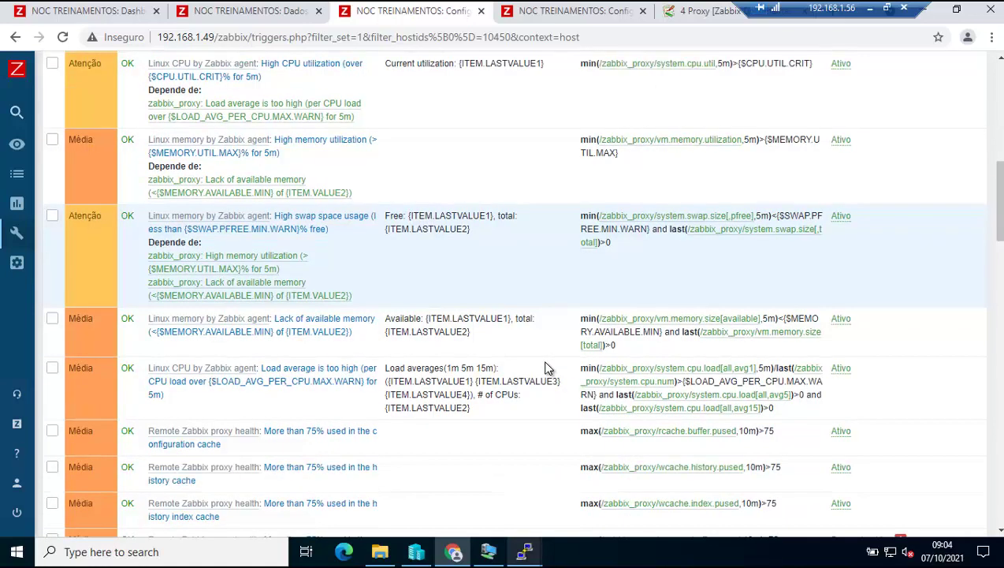
scroll(550, 405, "down", 1)
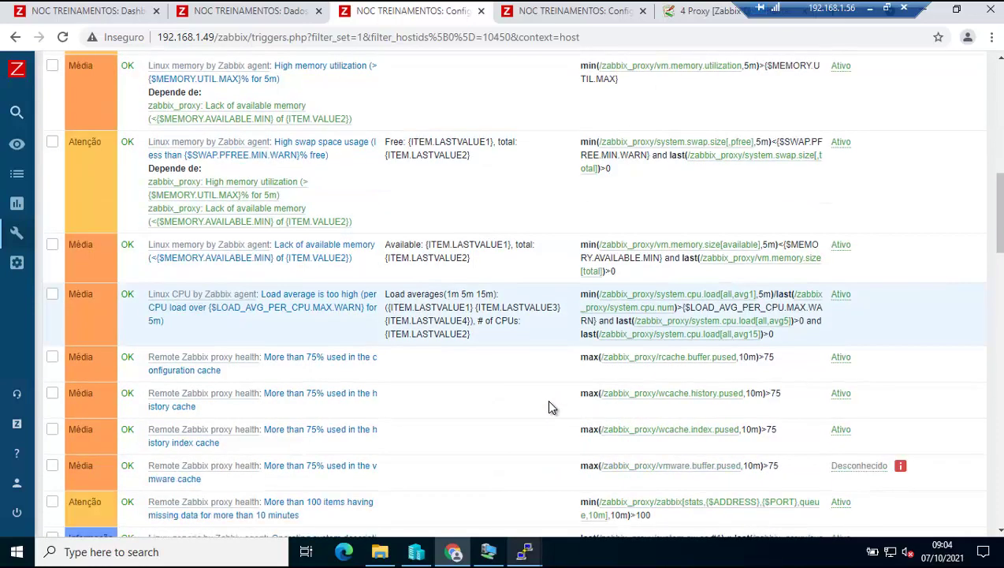
scroll(552, 407, "down", 2)
scroll(552, 407, "down", 1)
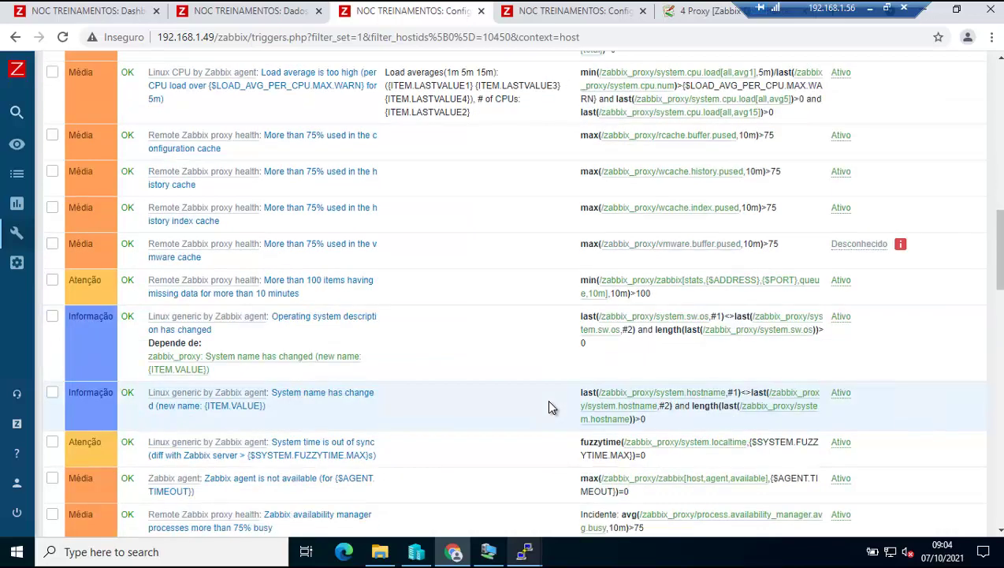
scroll(551, 407, "down", 1)
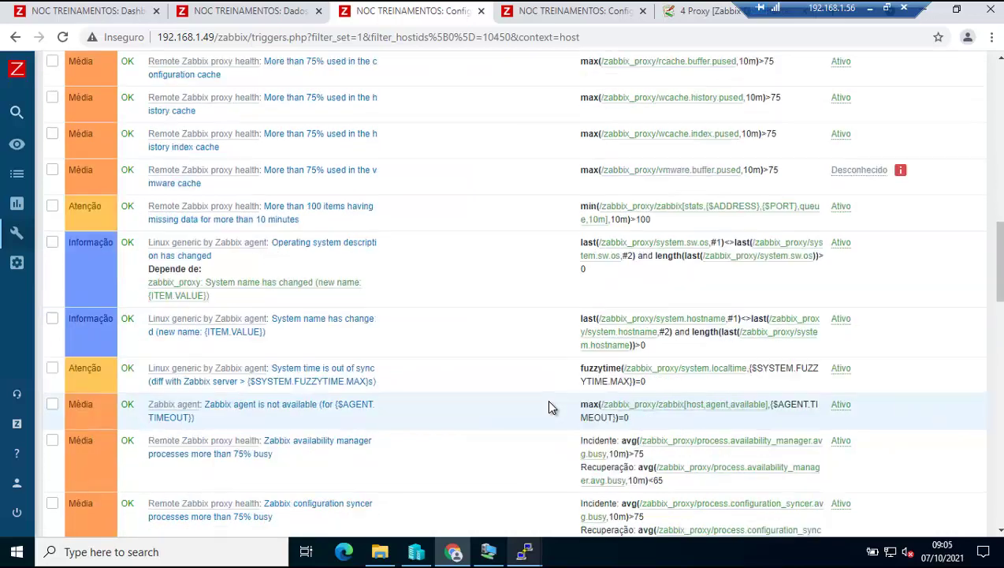
scroll(551, 406, "down", 1)
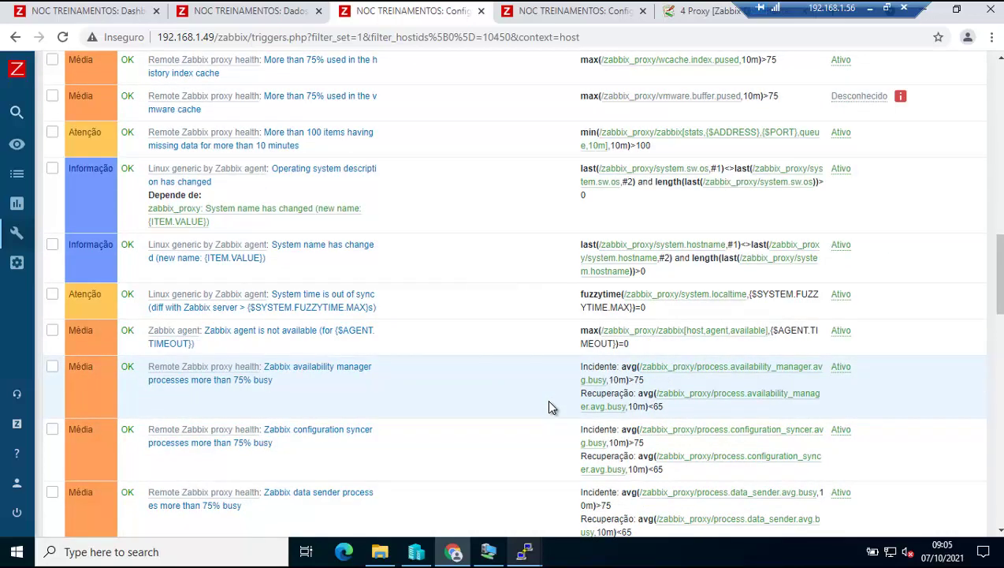
scroll(551, 407, "down", 1)
scroll(551, 407, "down", 1)
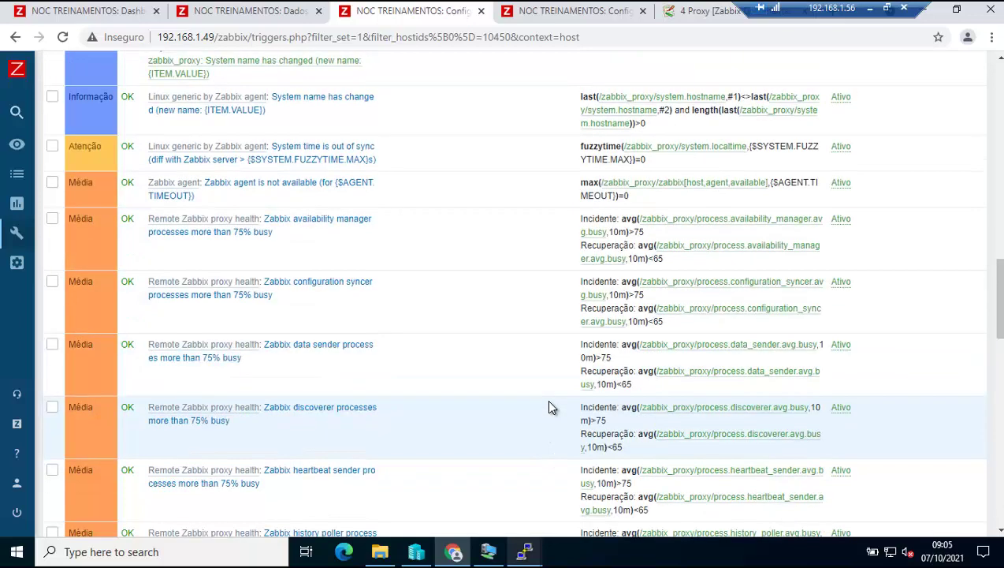
scroll(551, 406, "down", 3)
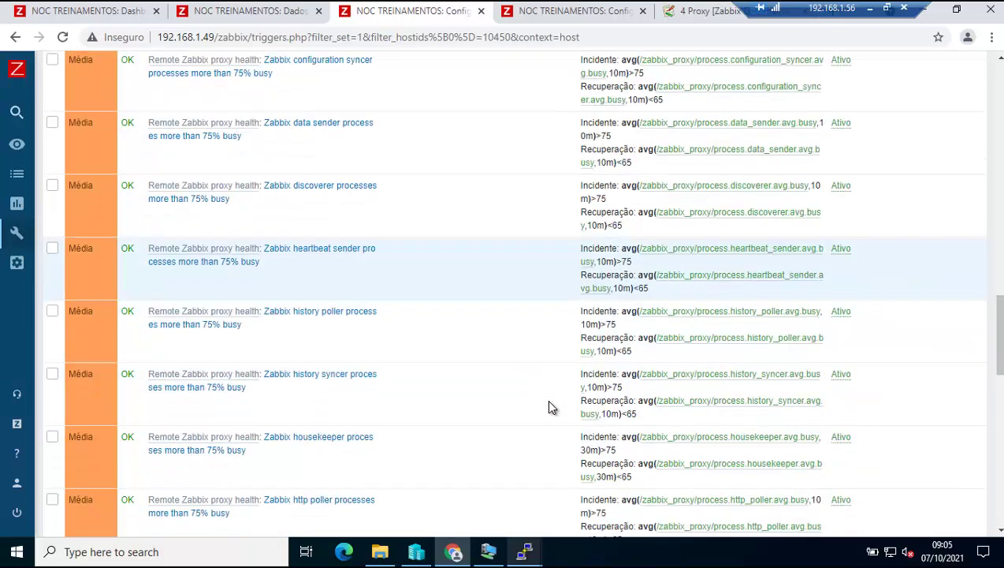
scroll(551, 407, "down", 1)
scroll(551, 407, "down", 5)
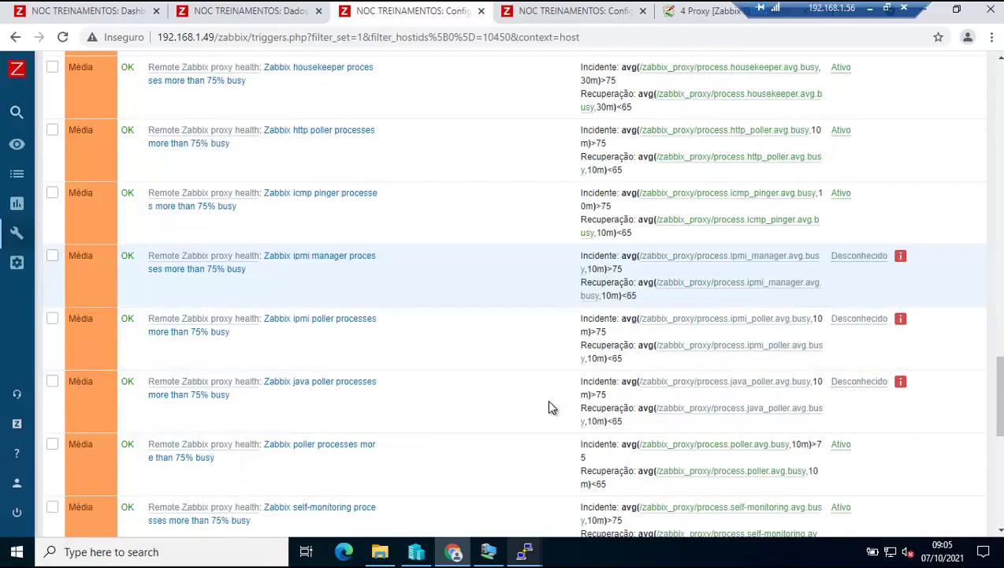
scroll(551, 407, "down", 6)
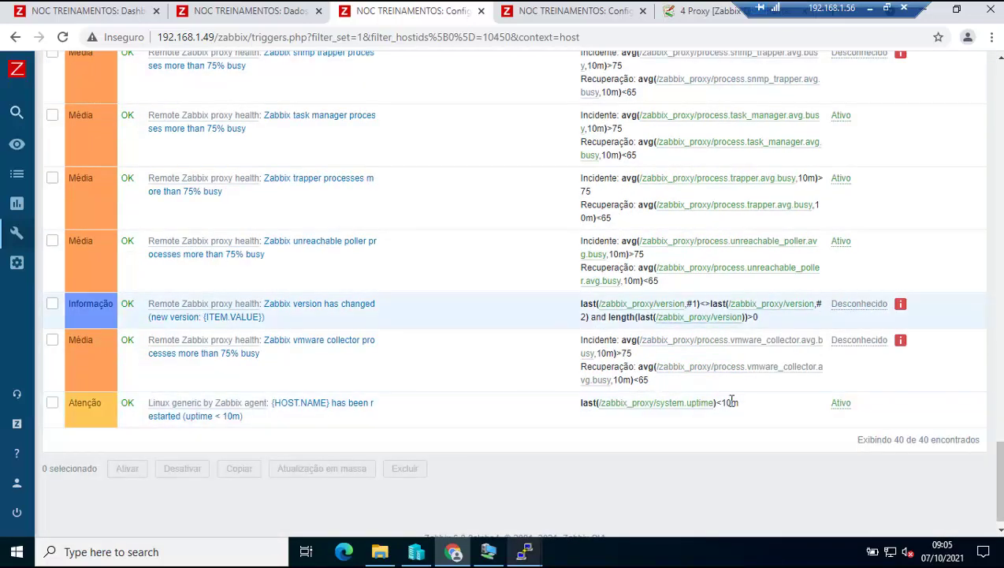
scroll(687, 438, "up", 20)
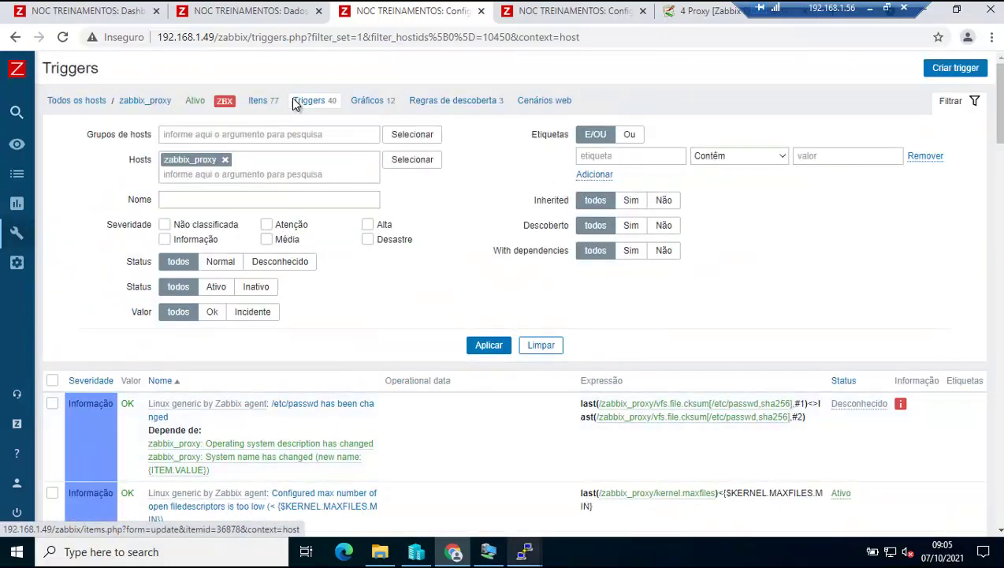
left_click(304, 101)
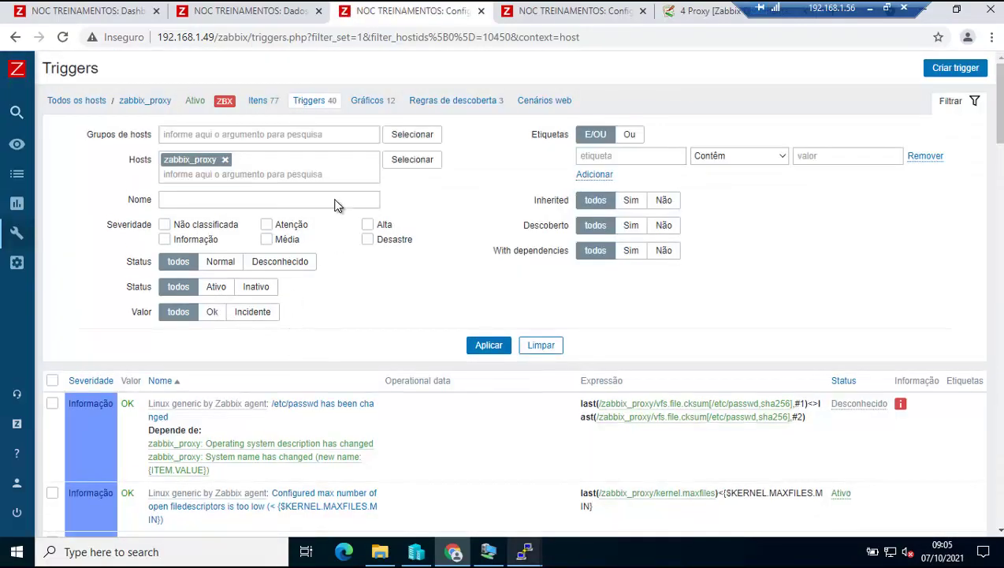
left_click(262, 107)
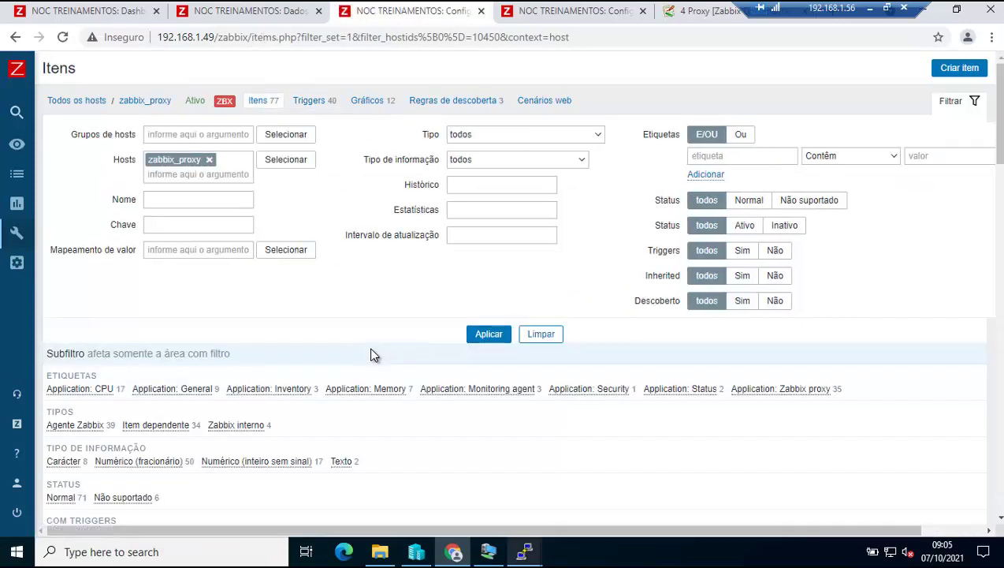
Filter zabbix_proxy's items with the Application: Monitoring agent subfilter.
scroll(315, 332, "down", 1)
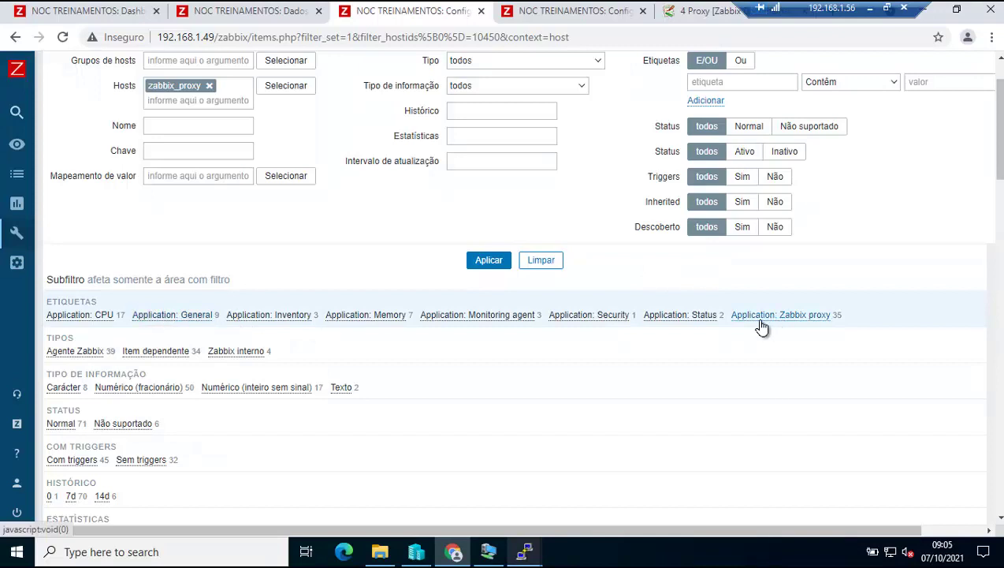
left_click(517, 315)
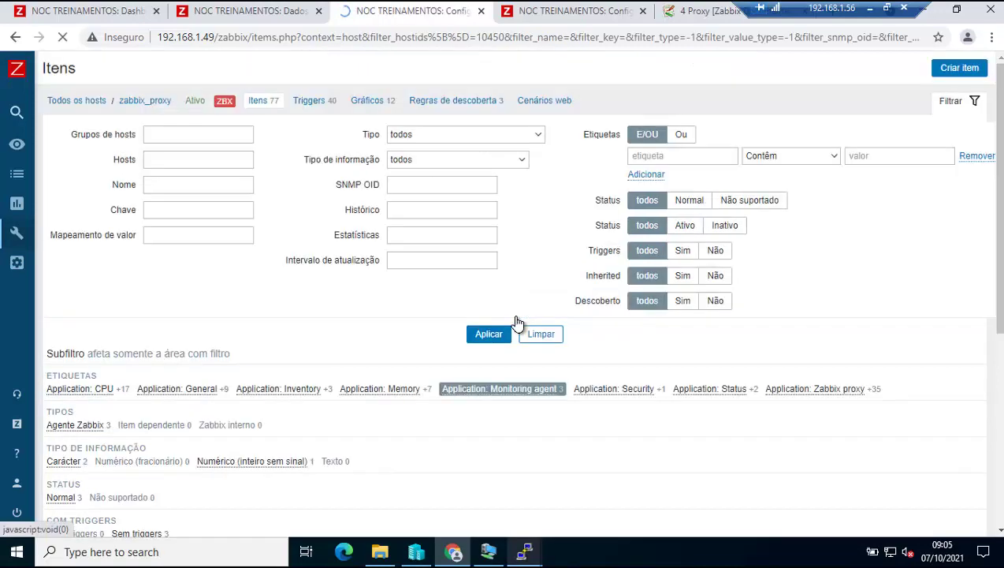
scroll(517, 323, "down", 4)
scroll(517, 323, "down", 1)
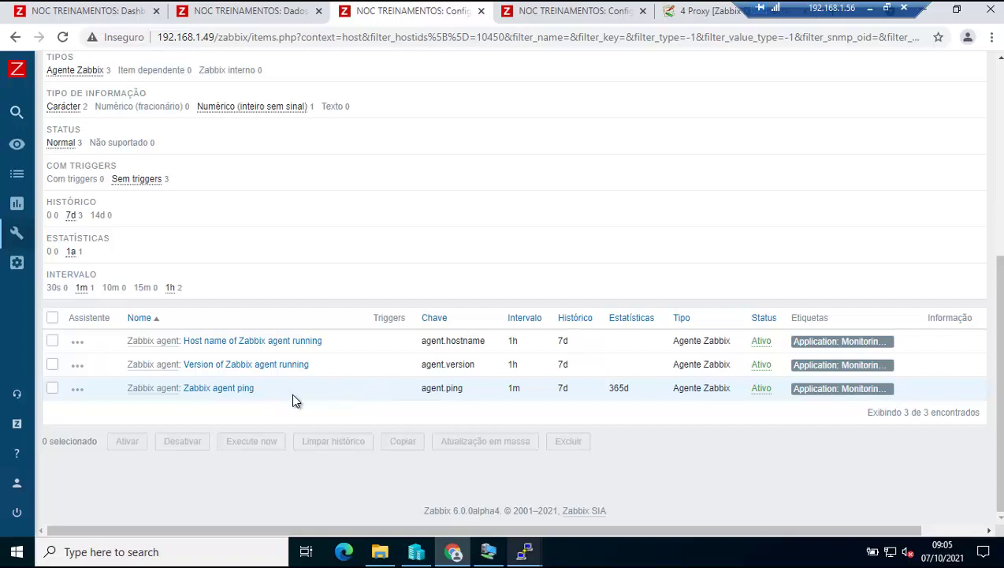
Copy 'agent ping' from the item name and go back to the triggers list.
left_click_drag(223, 398, 214, 390)
key("ctrl+c")
right_click(218, 388)
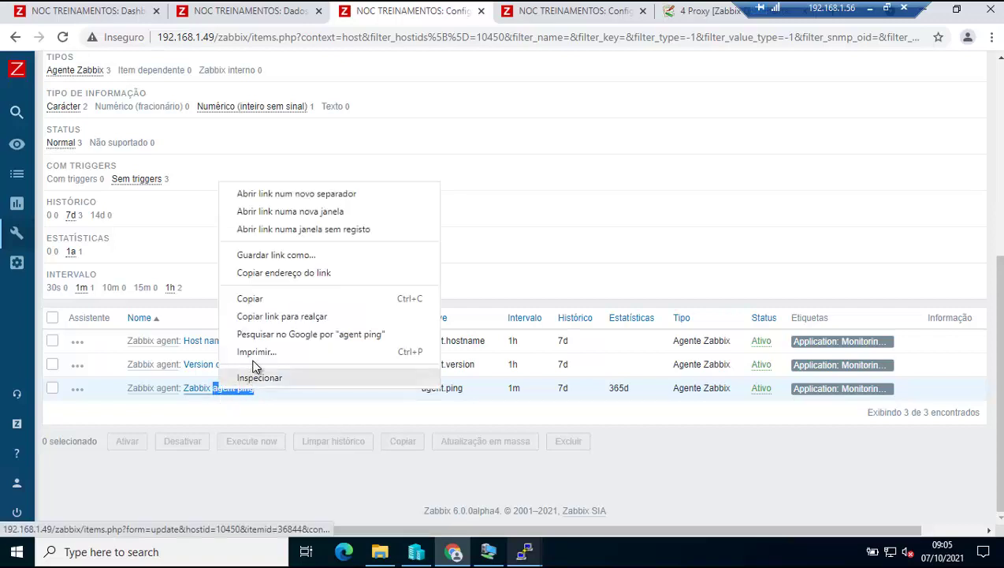
left_click(252, 299)
scroll(442, 237, "up", 5)
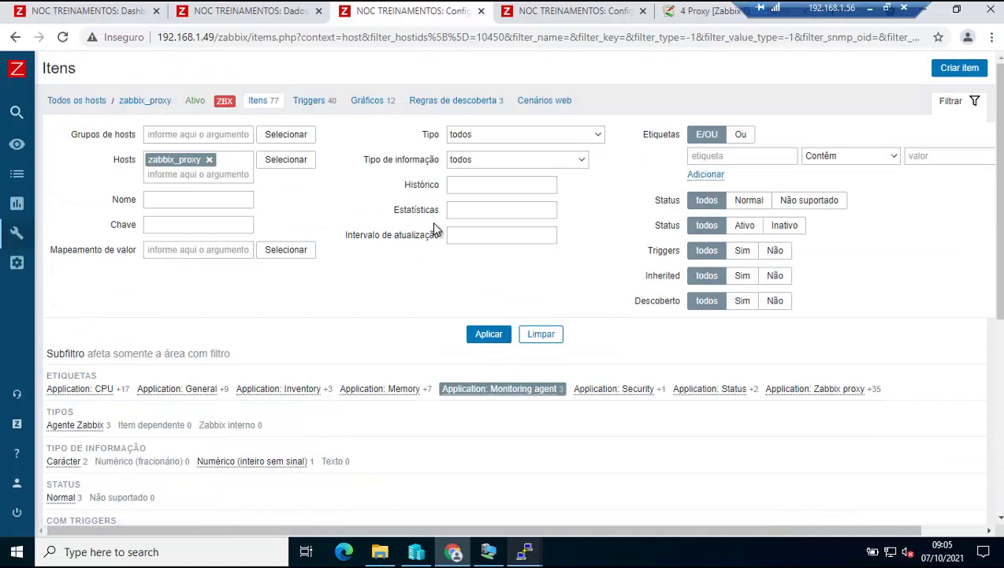
left_click(307, 100)
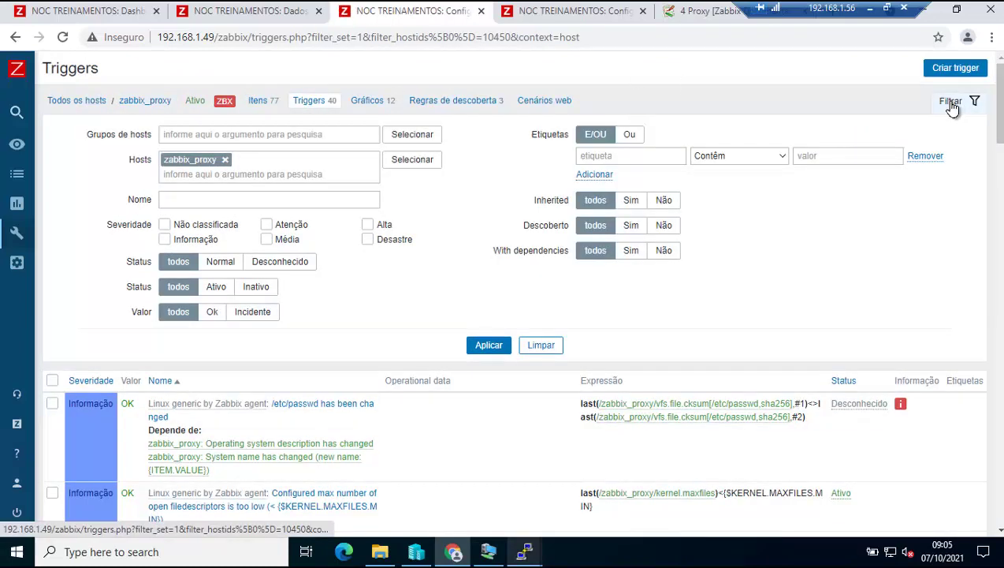
Search the zabbix_proxy triggers page for 'agent ping' and reapply the trigger filter.
left_click(992, 37)
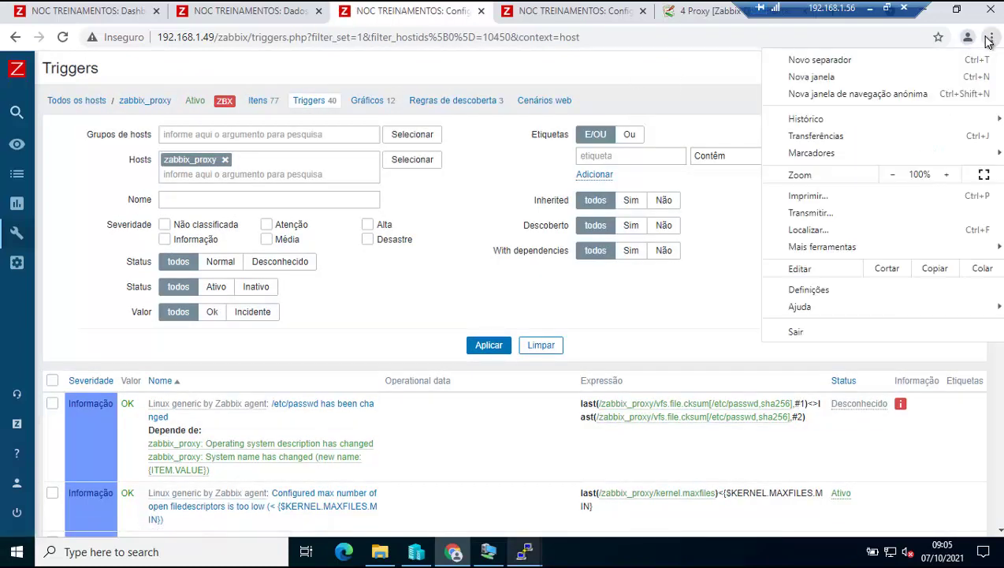
left_click(805, 229)
key("ctrl+v")
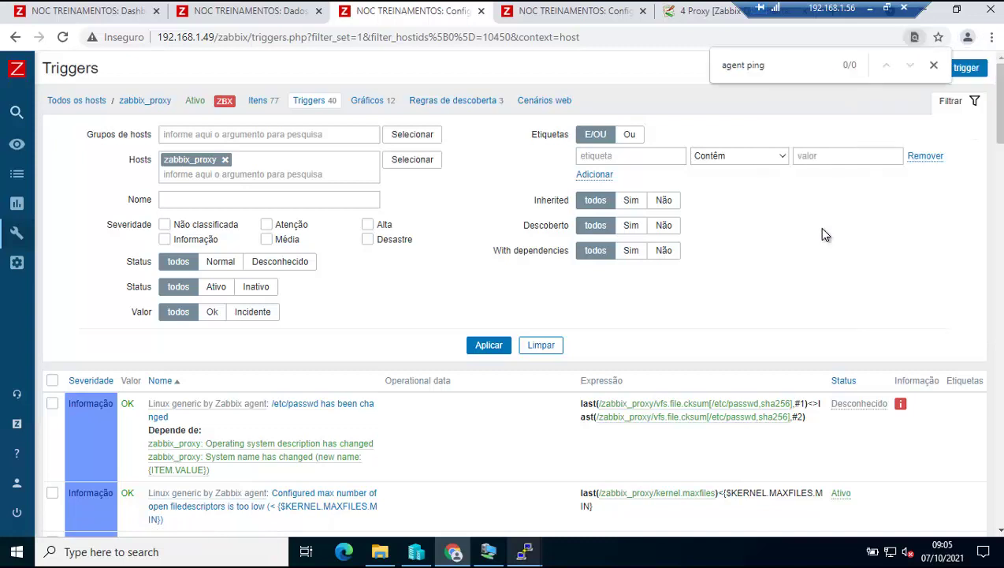
left_click(489, 347)
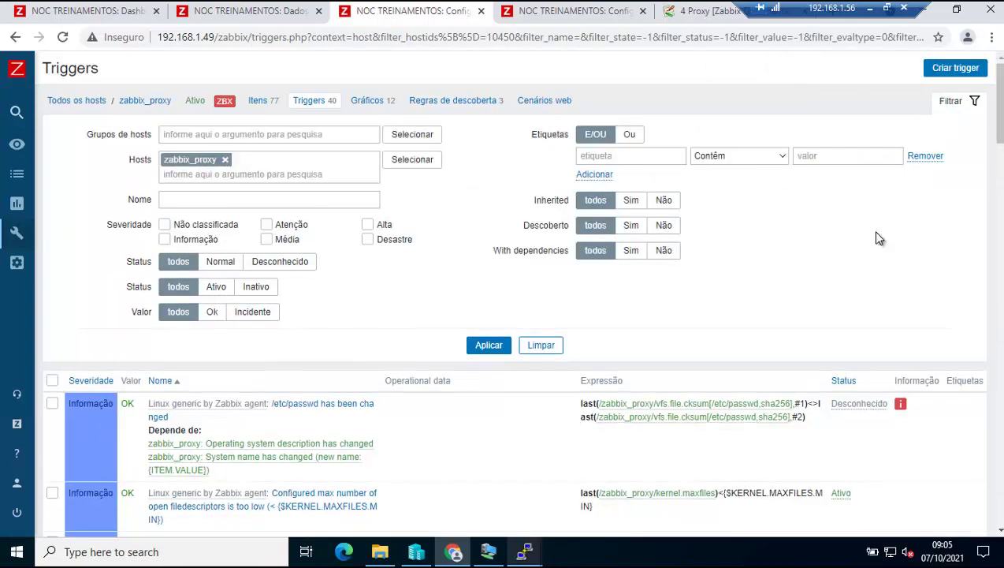
Search the page again for 'agent ping', then narrow the search term to 'ping'.
left_click(990, 44)
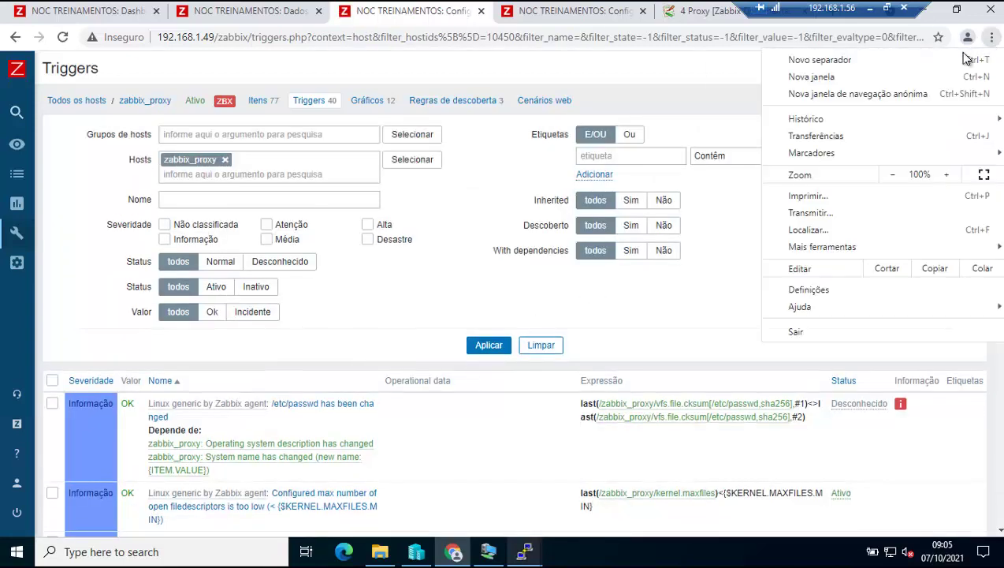
left_click(816, 229)
key("ctrl+v")
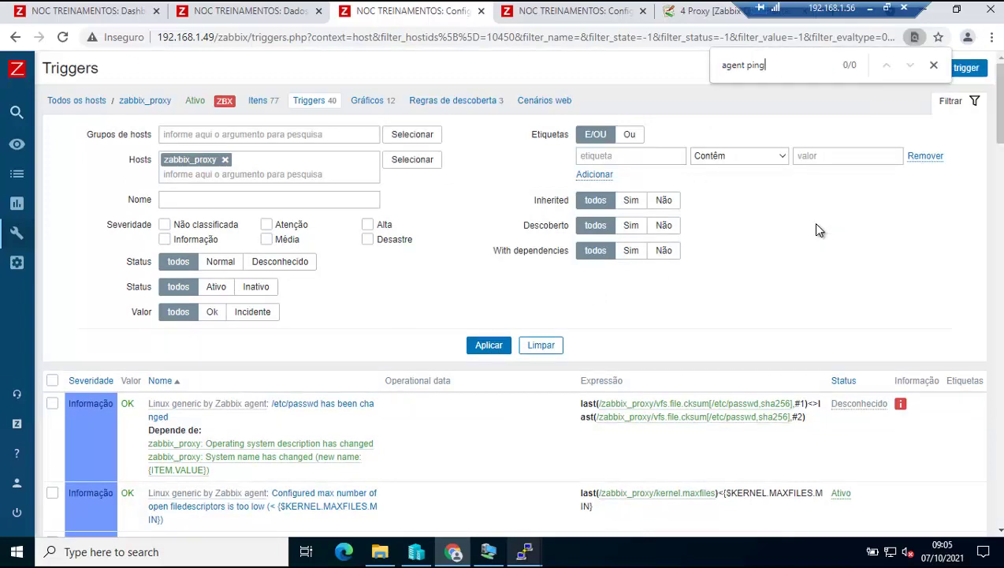
key("BackSpace")
key("BackSpace")
key("BackSpace")
key("BackSpace")
key("BackSpace")
key("BackSpace")
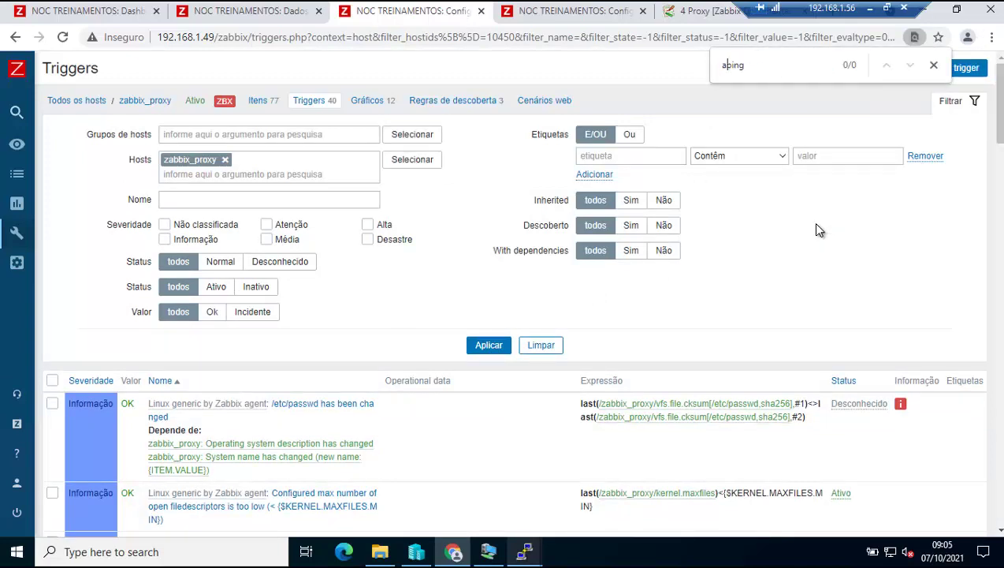
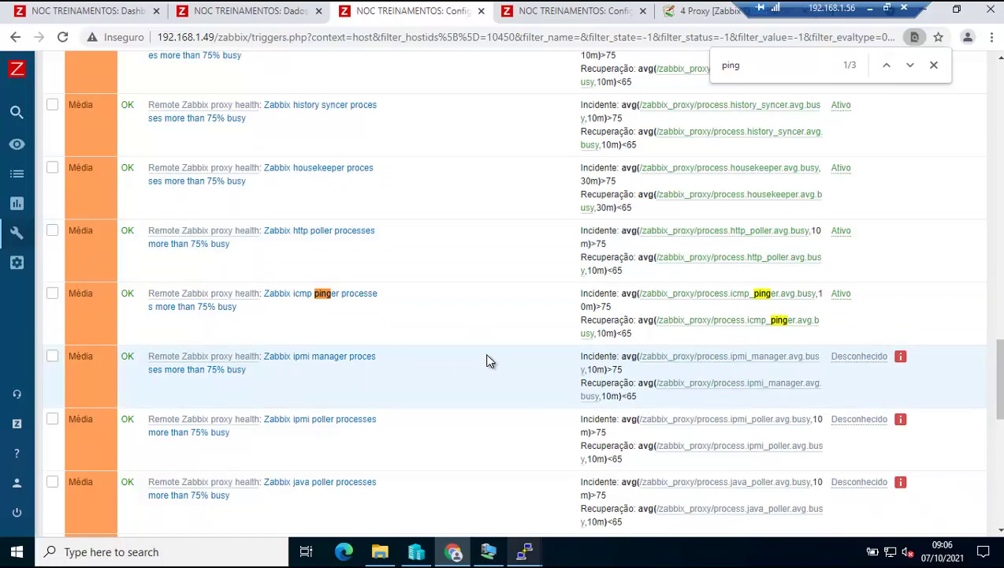
Refresh the figures on the Global view dashboard.
scroll(487, 360, "down", 10)
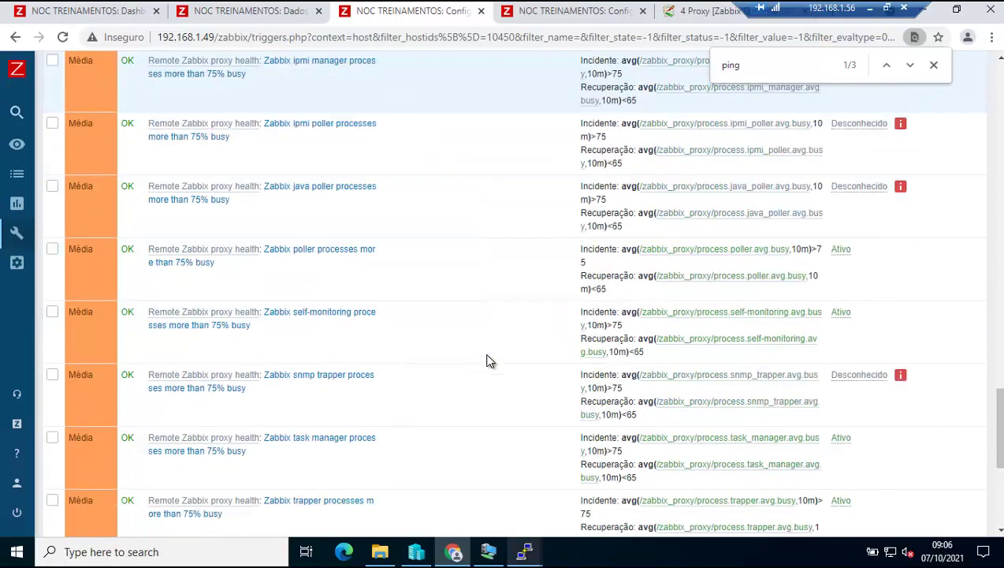
scroll(486, 360, "down", 1)
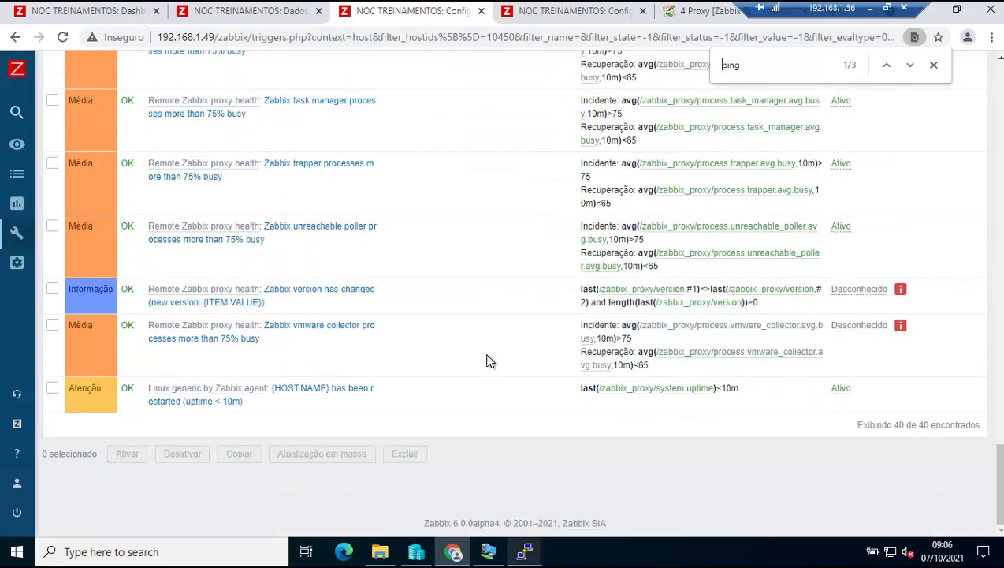
scroll(486, 360, "up", 20)
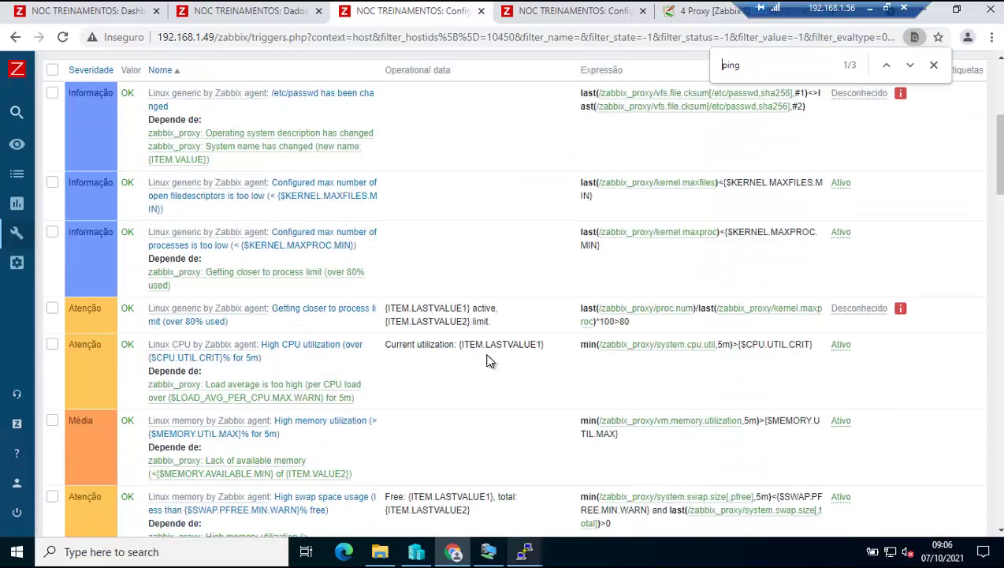
scroll(486, 360, "up", 4)
left_click(149, 12)
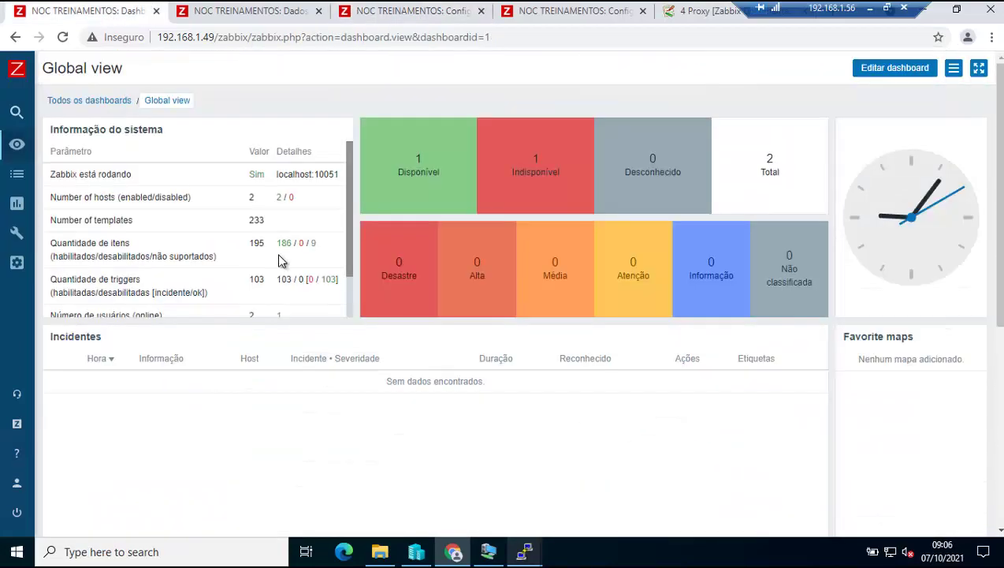
left_click(156, 99)
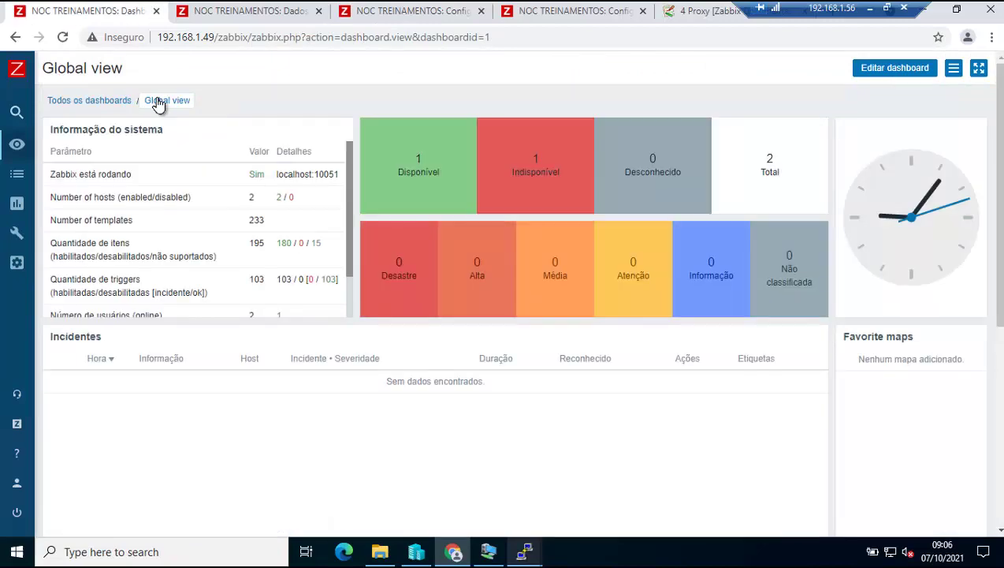
left_click(158, 101)
Page through zabbix_proxy's 77 latest data items, returning to page 1 at System uptime.
left_click(234, 13)
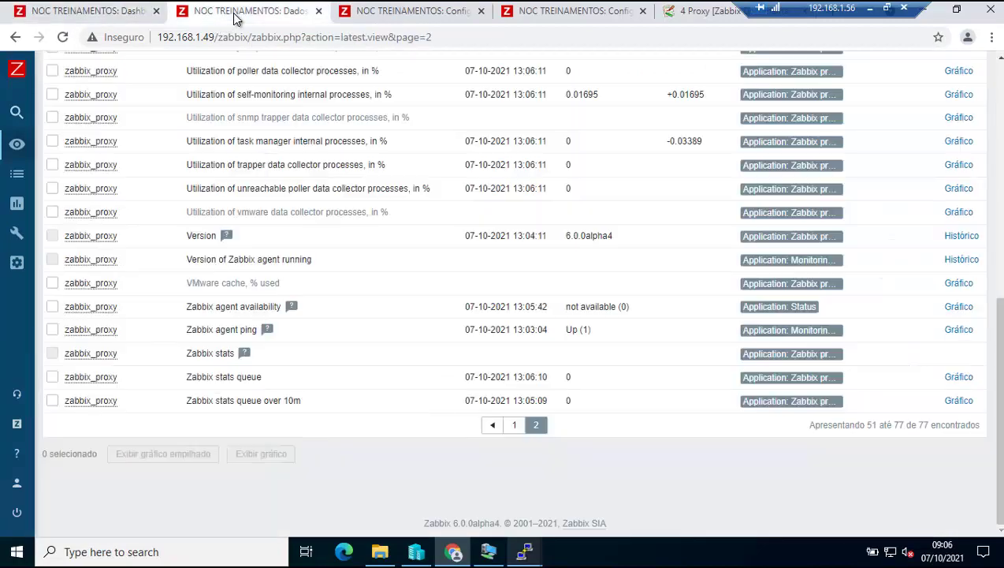
left_click(514, 425)
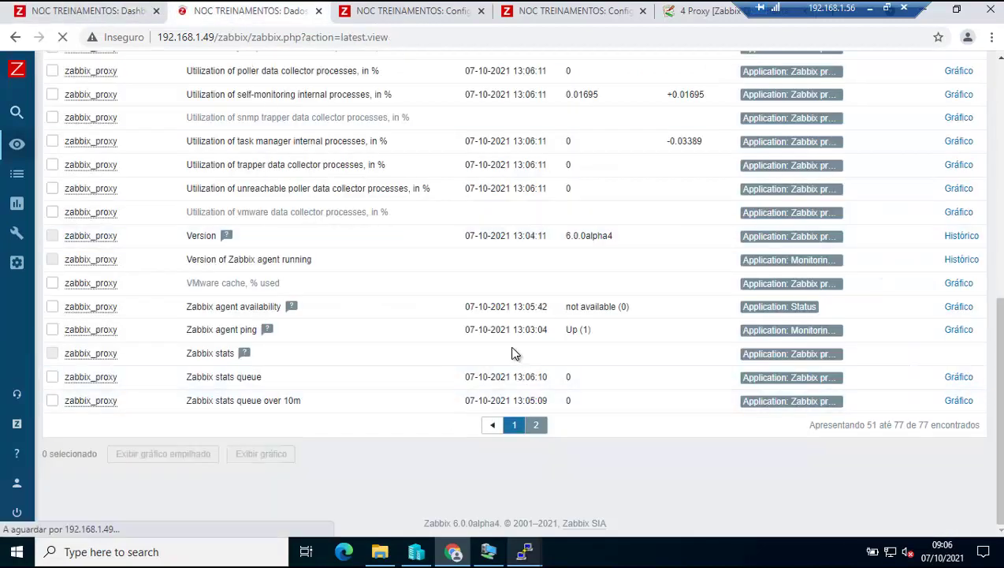
scroll(511, 352, "down", 13)
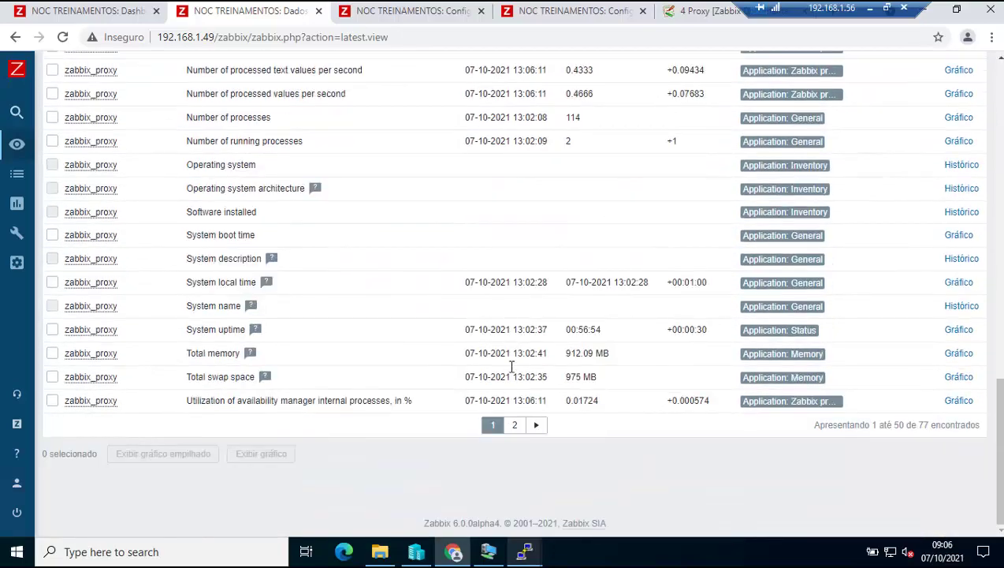
left_click(515, 425)
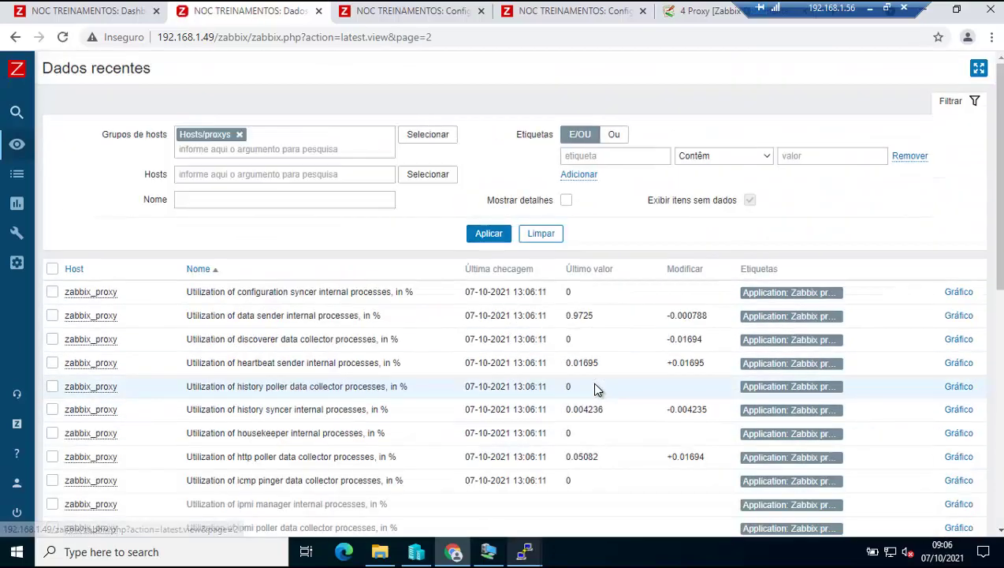
scroll(595, 388, "down", 3)
scroll(595, 387, "down", 4)
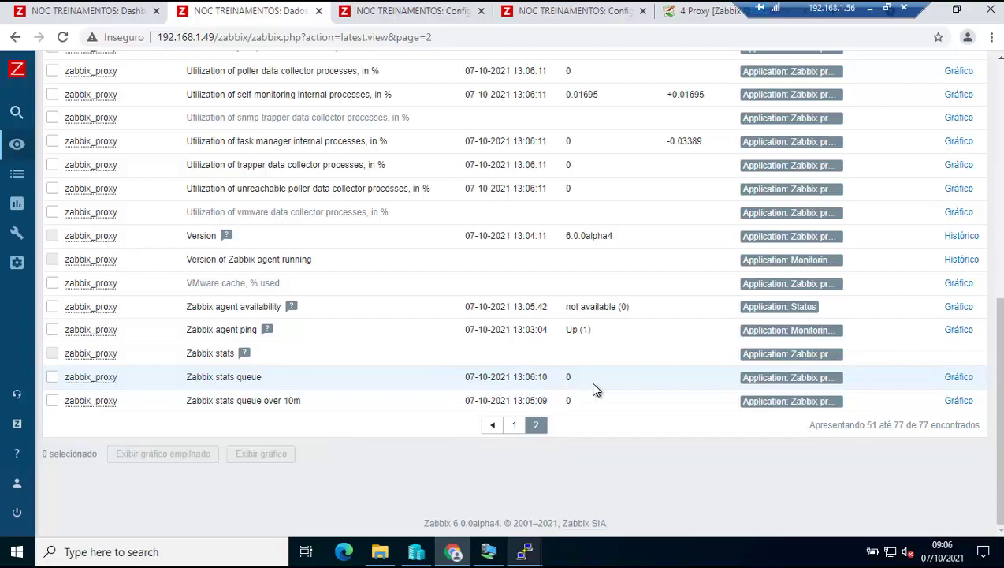
scroll(592, 388, "up", 6)
scroll(592, 388, "down", 6)
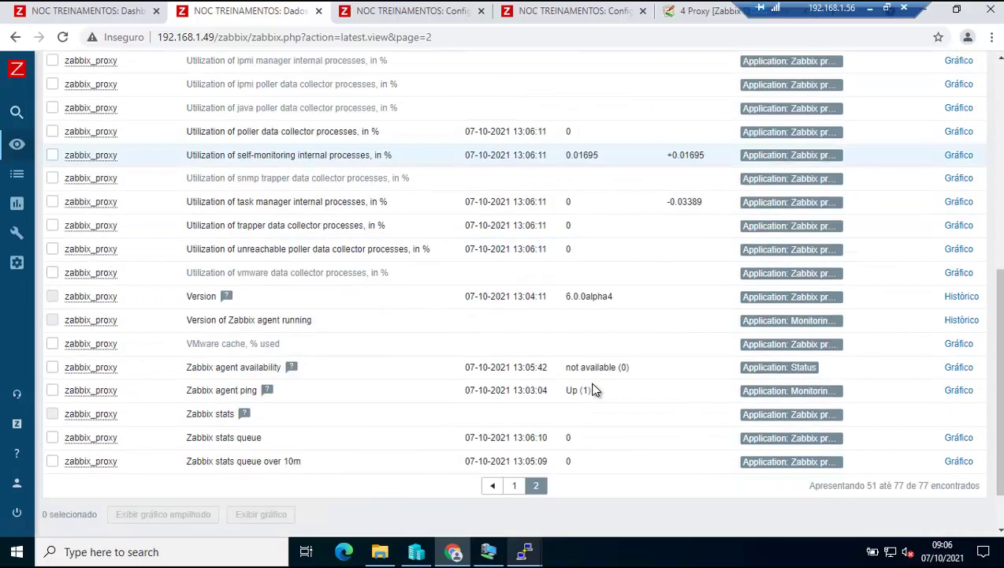
left_click(514, 425)
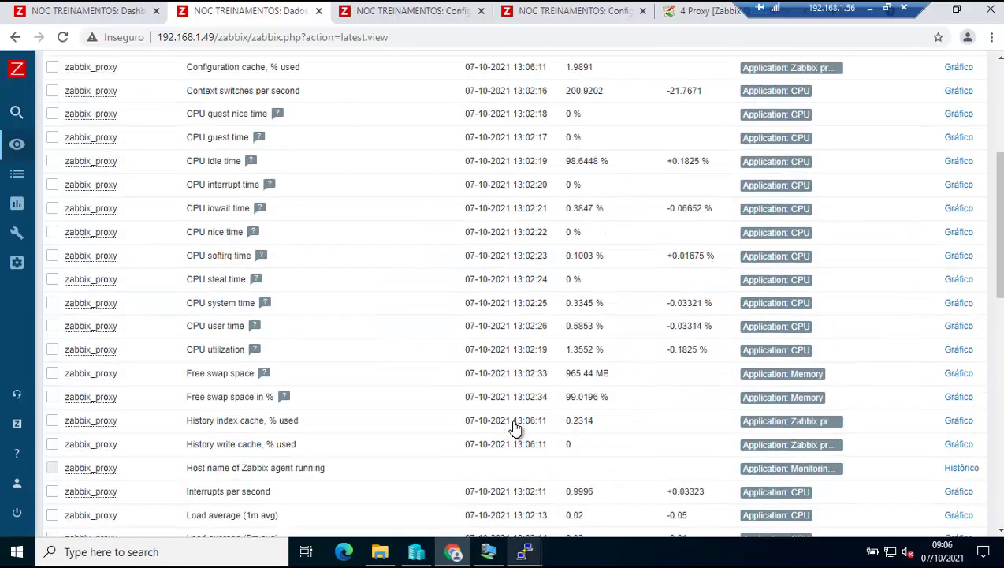
scroll(514, 426, "down", 5)
scroll(514, 427, "down", 3)
scroll(514, 427, "down", 3)
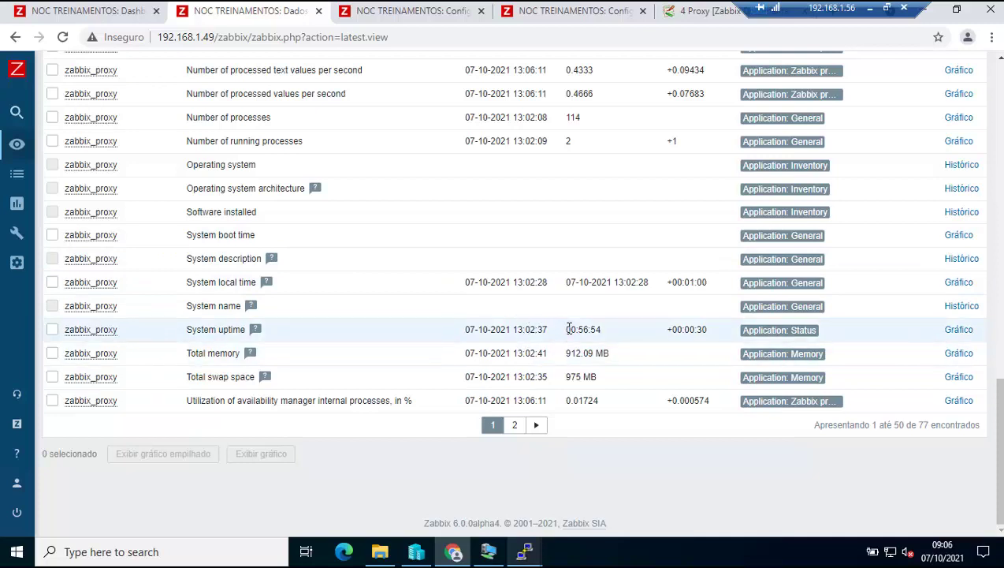
Reboot the proxy server from its PuTTY session.
mouse_move(524, 550)
left_click(468, 510)
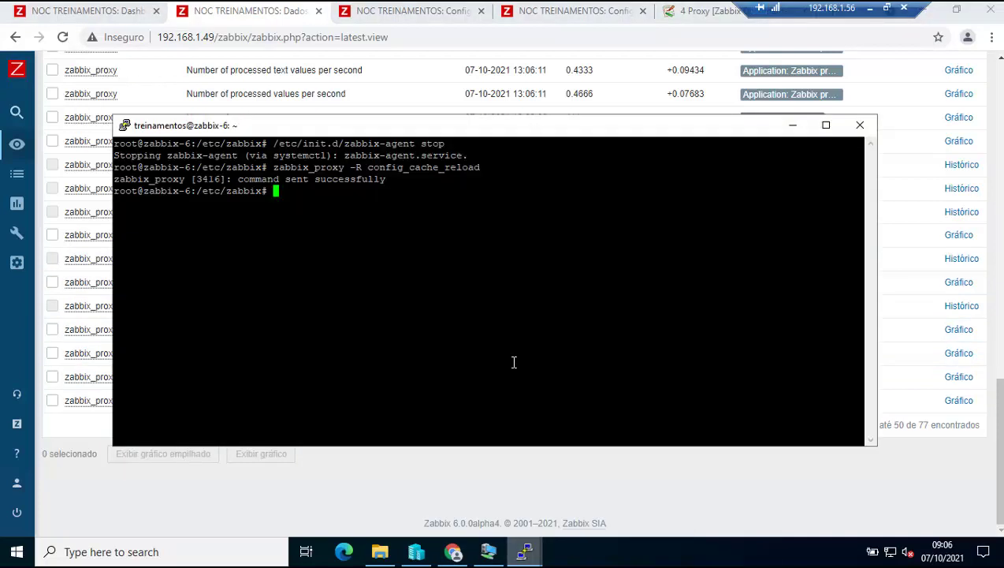
type("reboot")
key("Return")
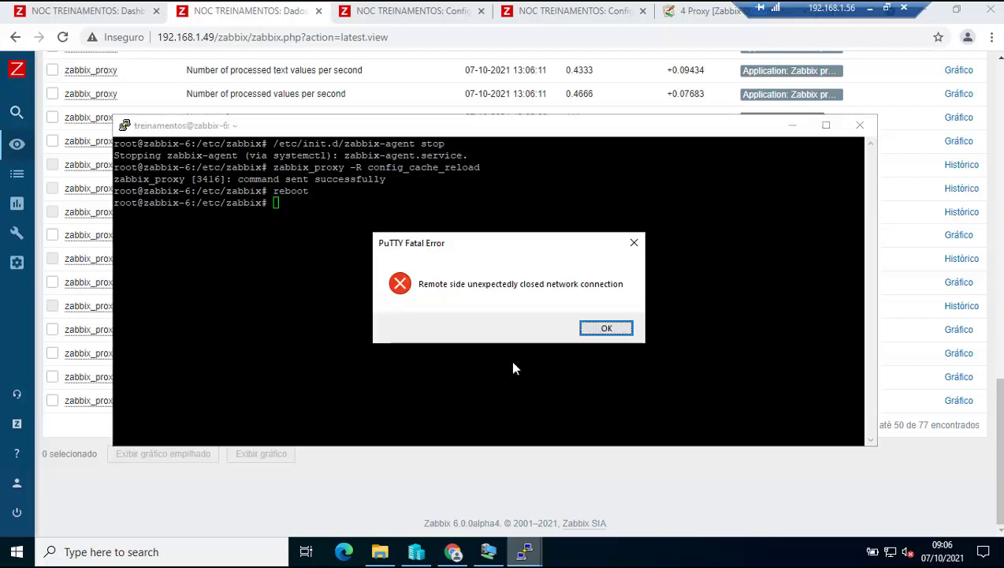
Dismiss the lost-connection error, hide PuTTY, and mark the System uptime seconds.
left_click(606, 328)
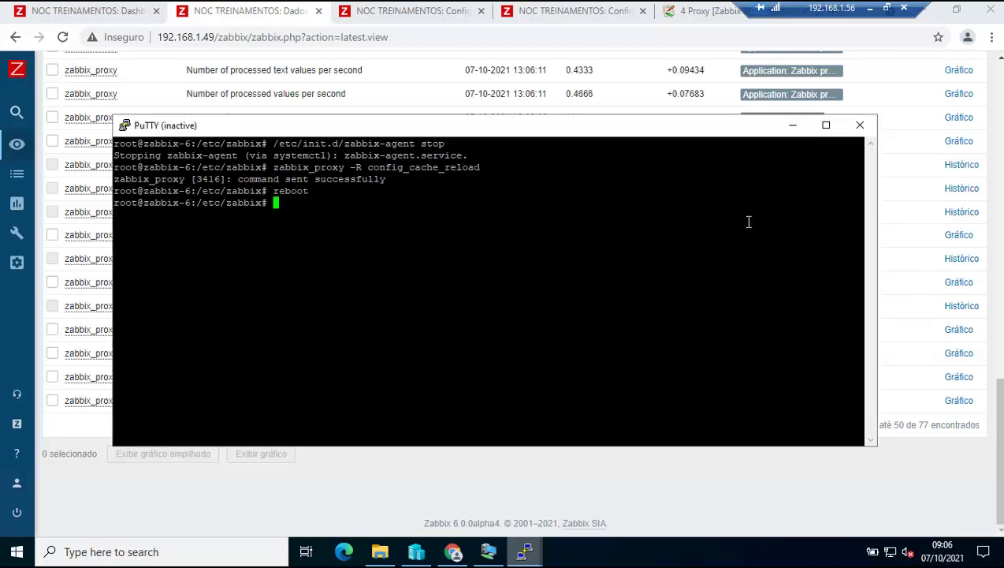
left_click(793, 126)
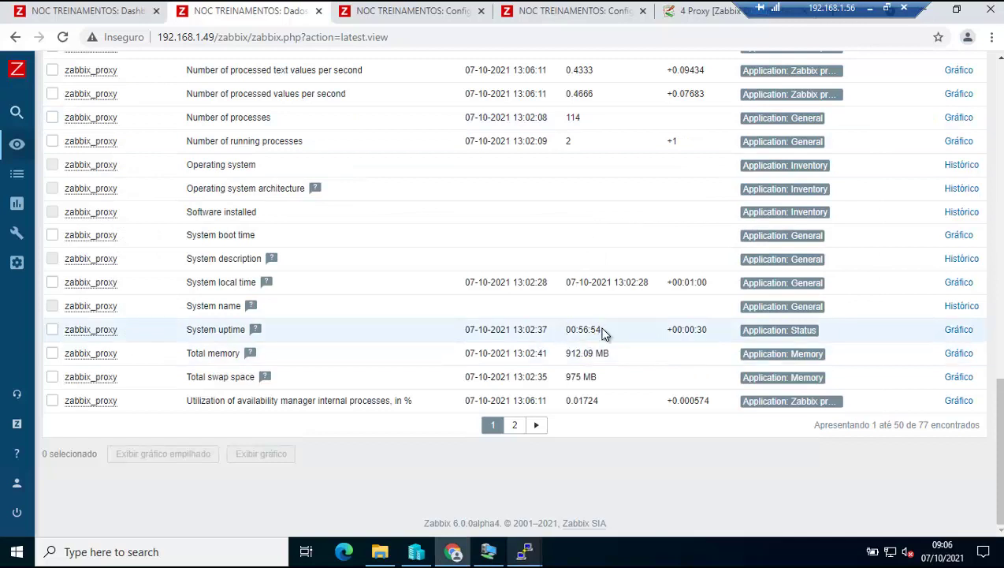
left_click_drag(602, 330, 586, 329)
Refresh zabbix_proxy's triggers, then open and refresh the list of all hosts.
left_click(403, 13)
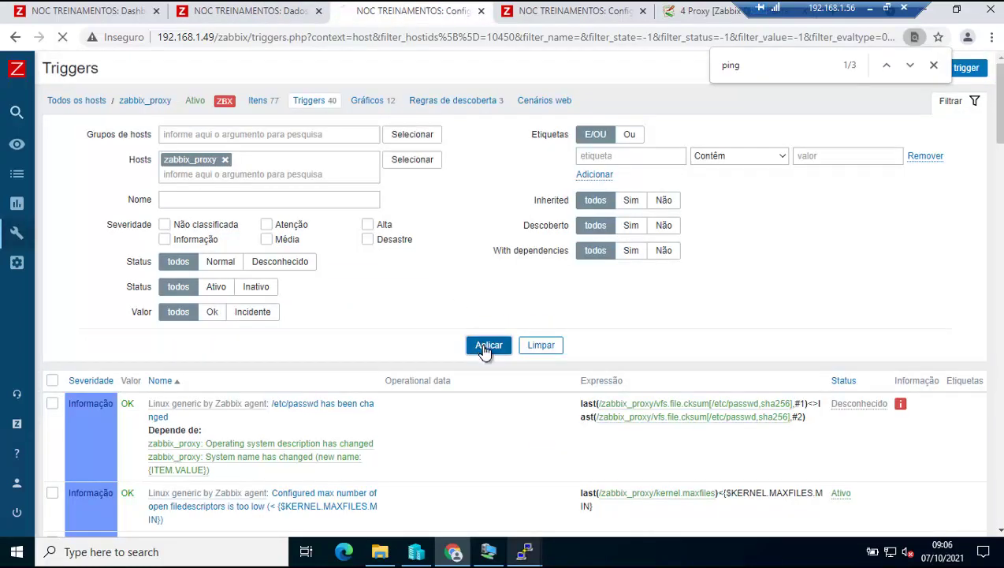
left_click(485, 346)
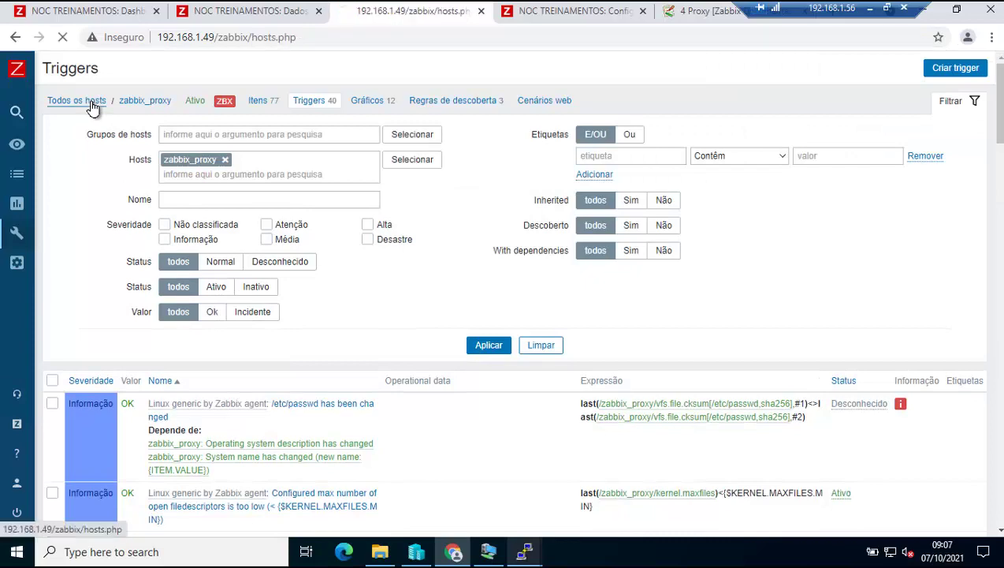
left_click(93, 106)
left_click(487, 293)
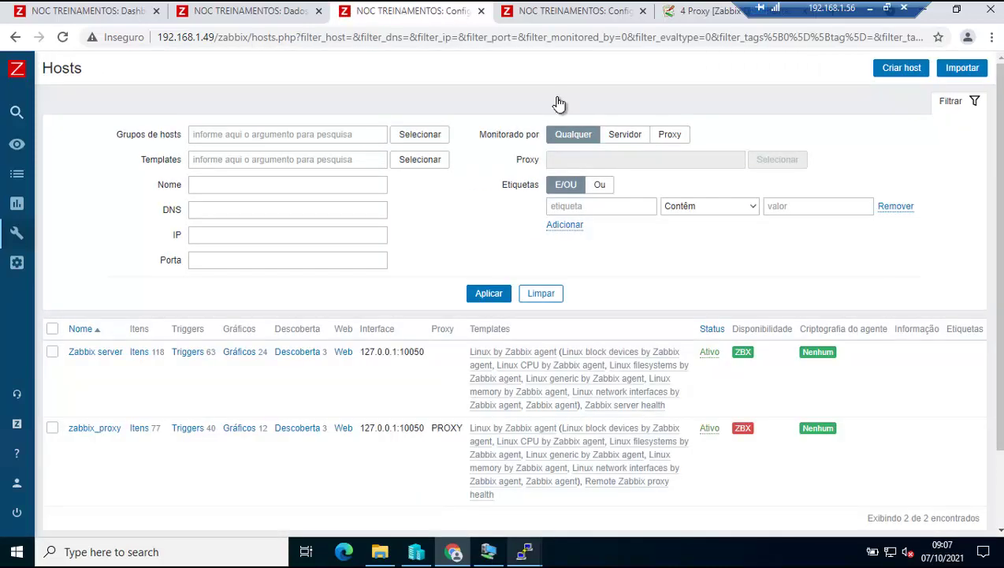
left_click(568, 13)
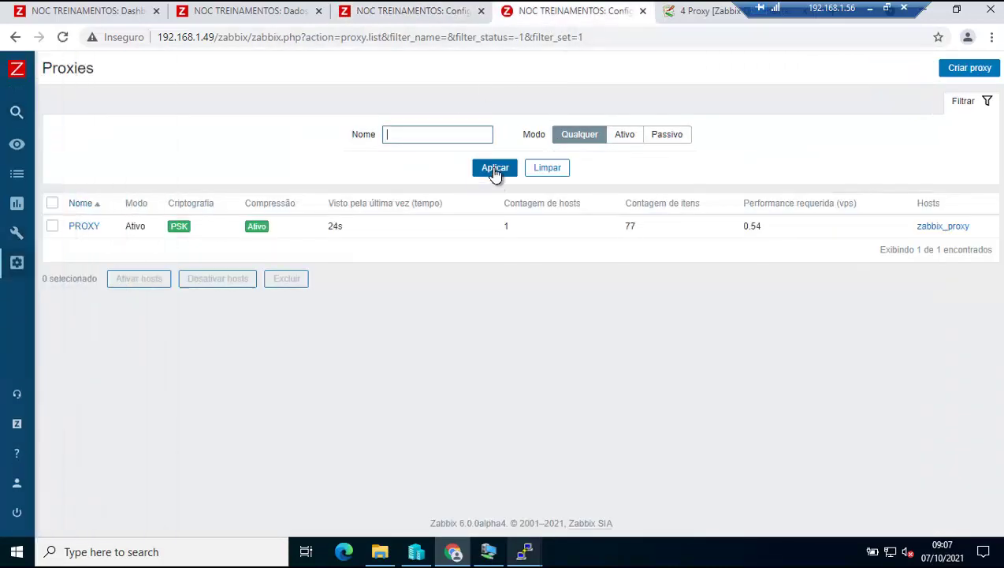
left_click(495, 173)
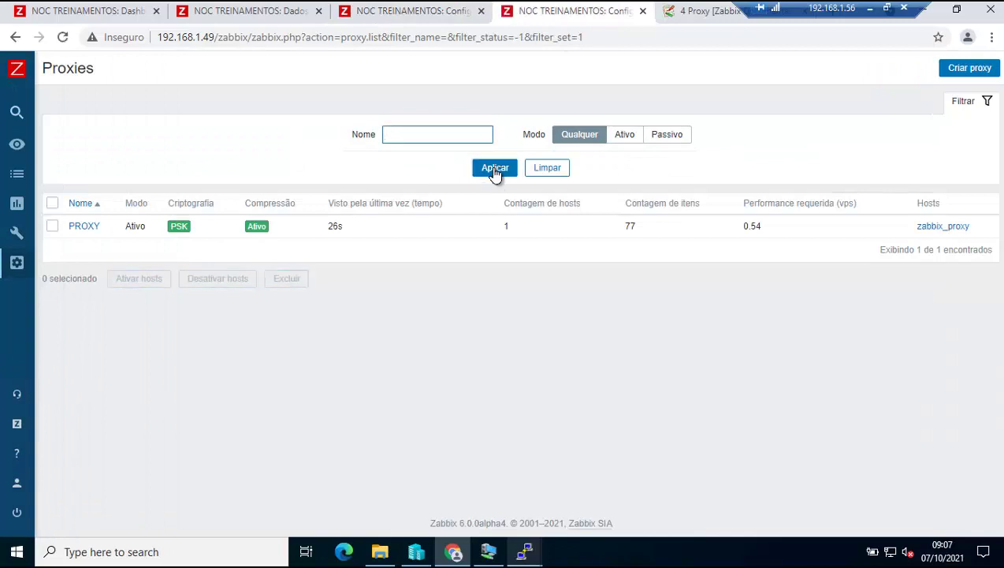
left_click(495, 172)
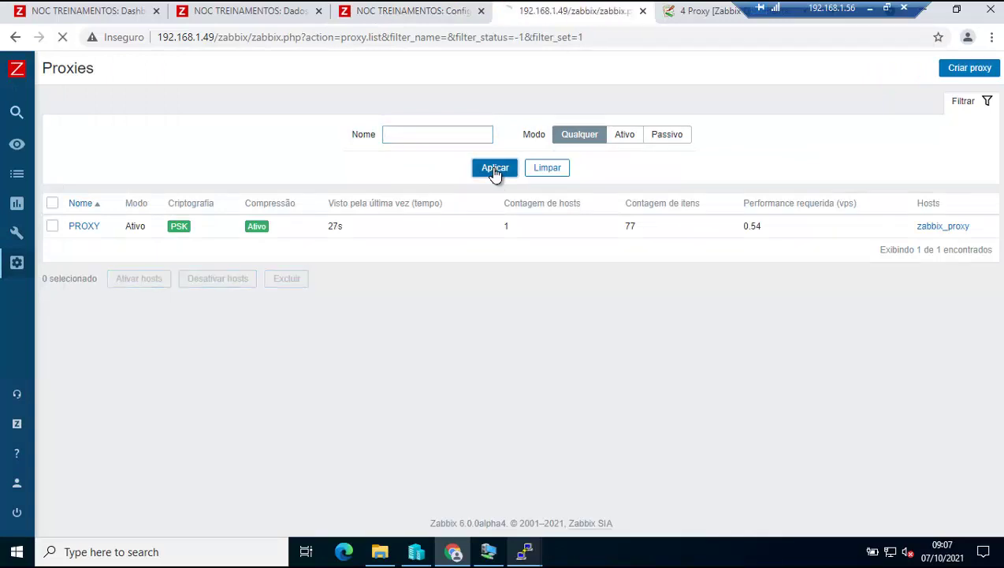
left_click(495, 173)
left_click(495, 172)
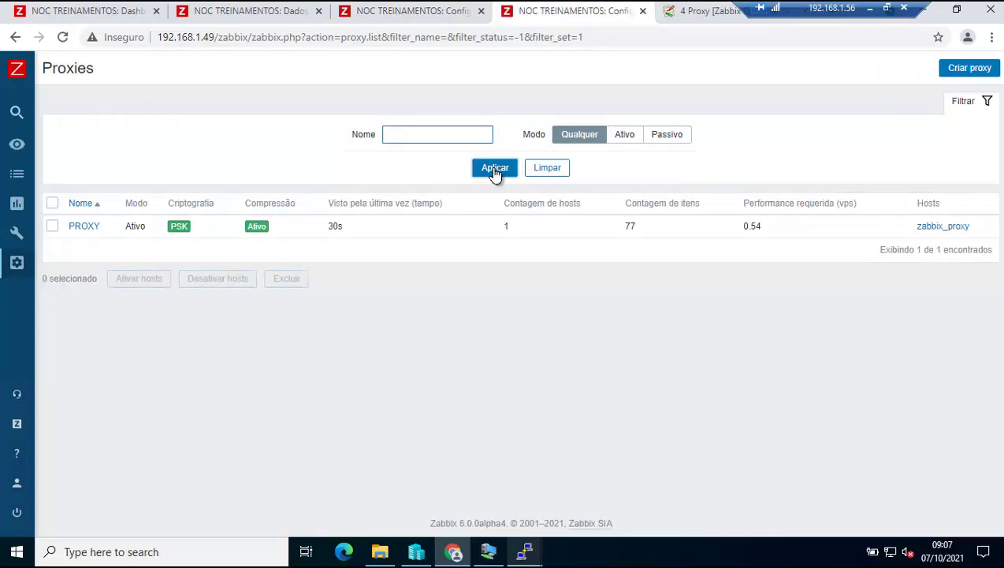
left_click(495, 173)
left_click(495, 169)
left_click(495, 169)
left_click(495, 172)
left_click(495, 168)
left_click(495, 169)
left_click(495, 168)
left_click(495, 168)
left_click(495, 169)
left_click(495, 169)
left_click(495, 169)
left_click(495, 169)
left_click(495, 169)
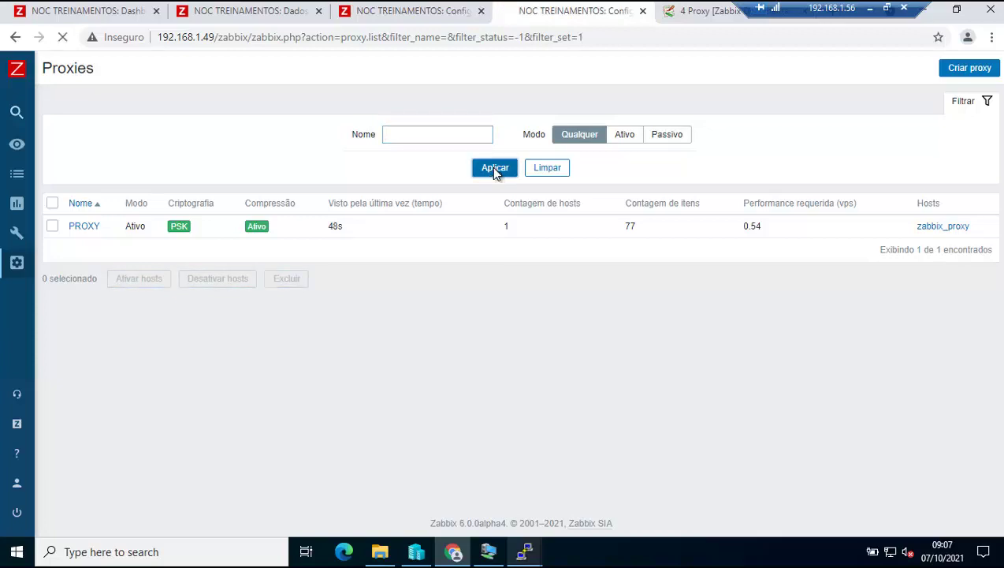
left_click(495, 168)
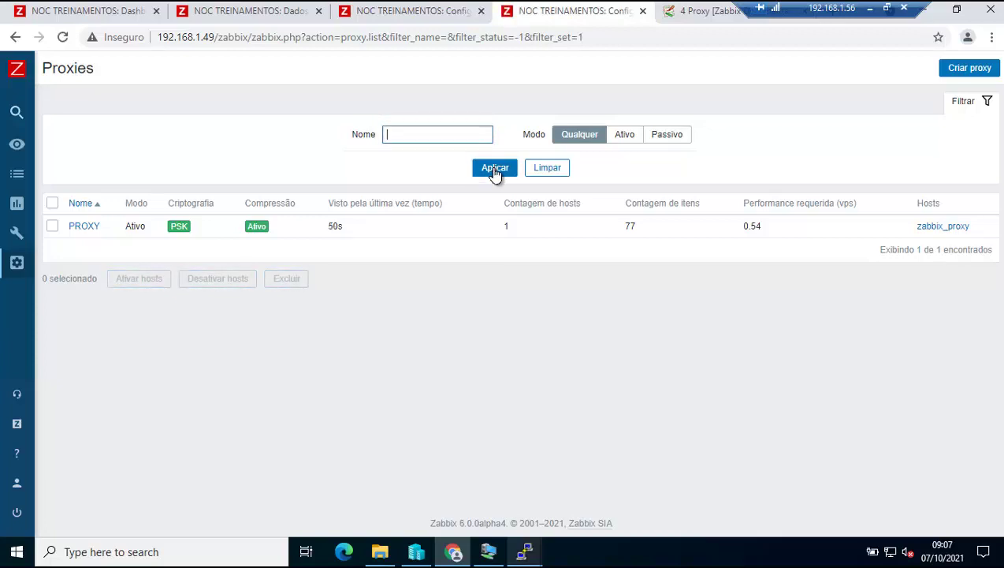
left_click(495, 168)
left_click(495, 169)
left_click(495, 168)
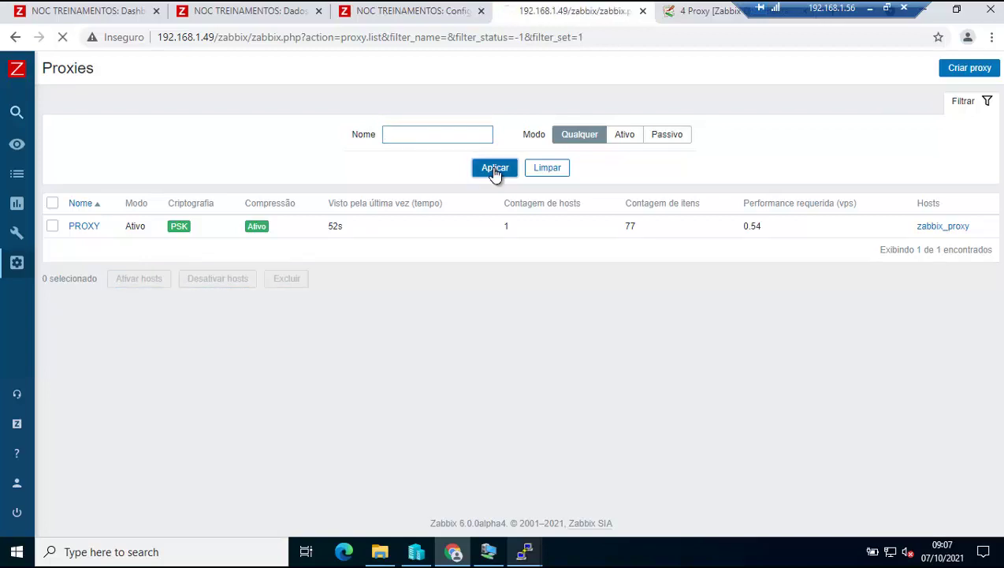
left_click(495, 169)
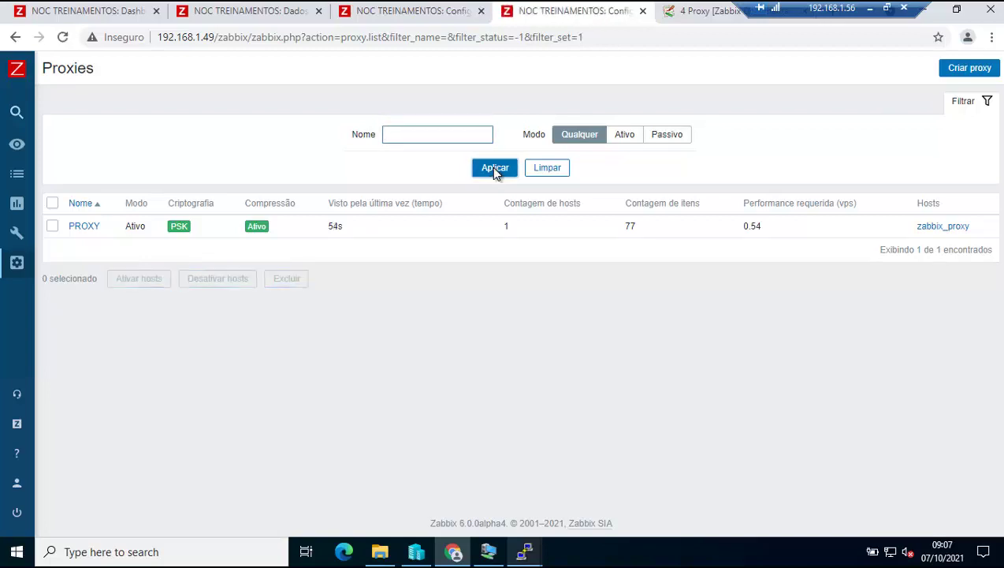
left_click(495, 169)
left_click(495, 169)
left_click(495, 169)
left_click(495, 169)
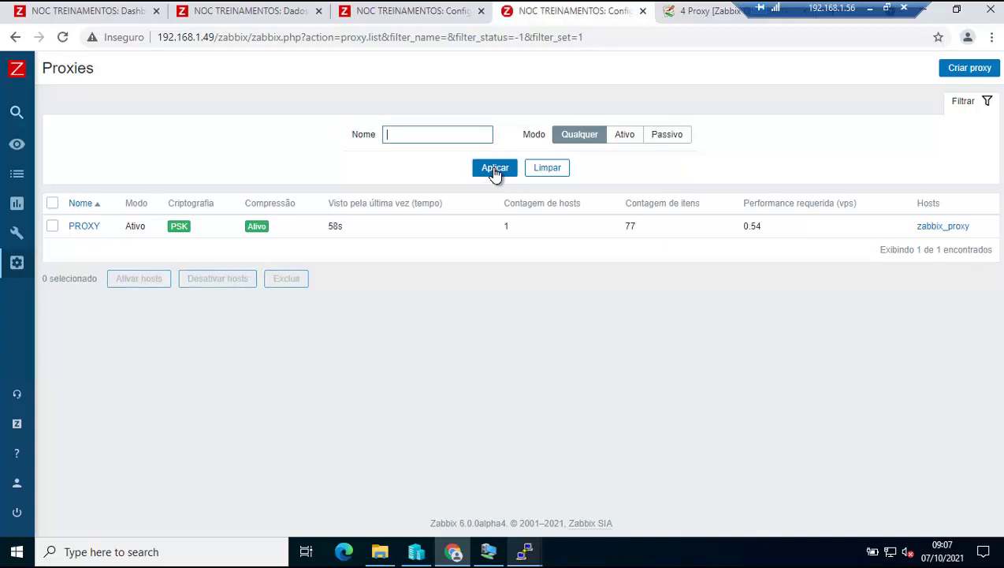
left_click(495, 169)
left_click(495, 168)
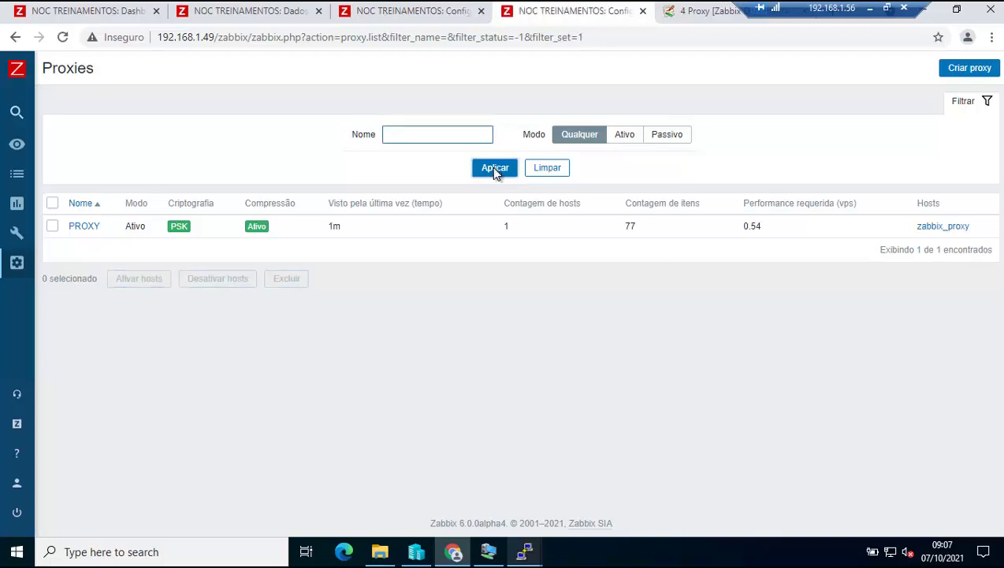
left_click(495, 169)
left_click(495, 169)
left_click(495, 169)
left_click(495, 168)
left_click(495, 169)
left_click(495, 169)
left_click(495, 169)
left_click(495, 169)
left_click(495, 168)
left_click(495, 169)
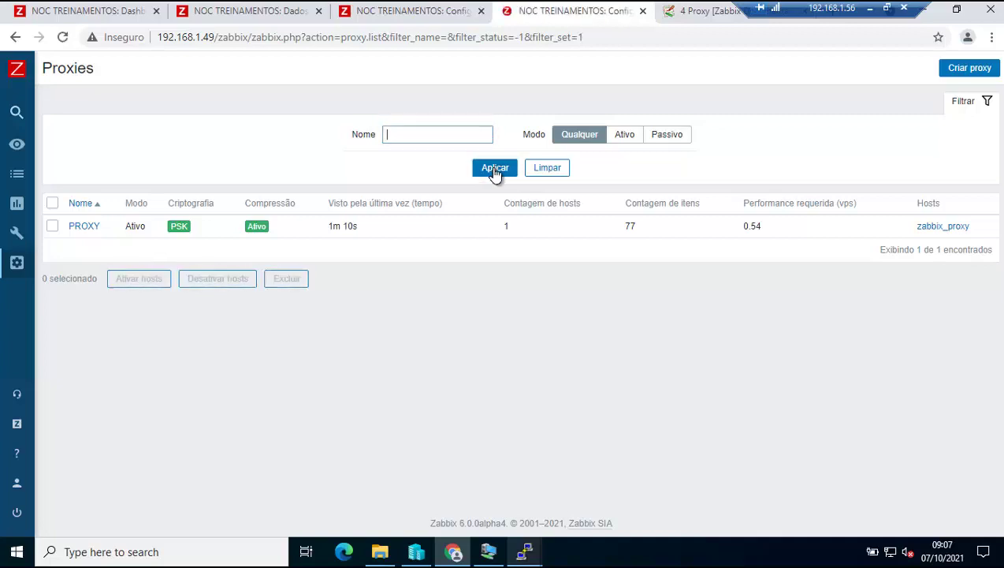
left_click(495, 169)
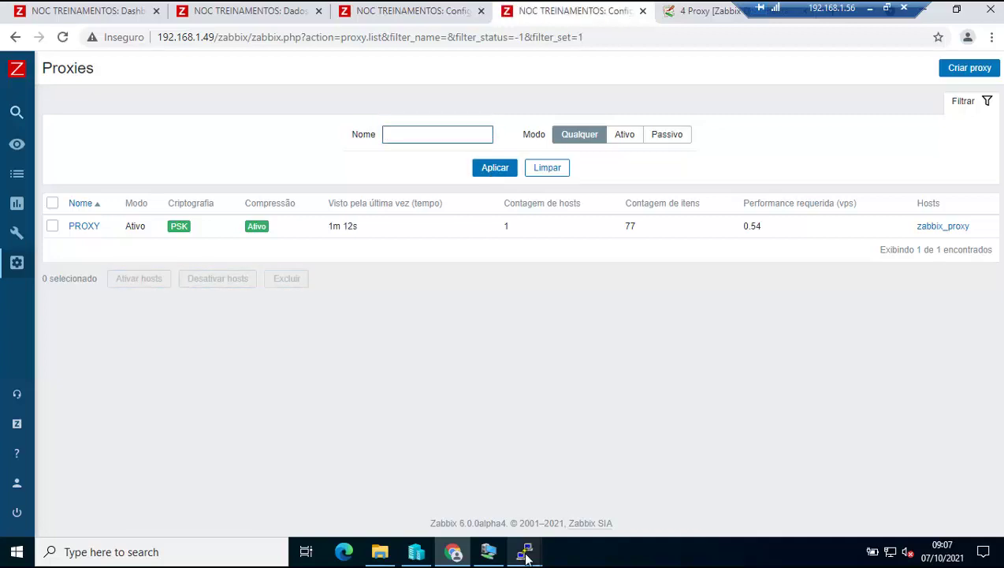
Restart the PuTTY session to the rebooted proxy server and log in.
mouse_move(523, 551)
left_click(499, 475)
right_click(543, 134)
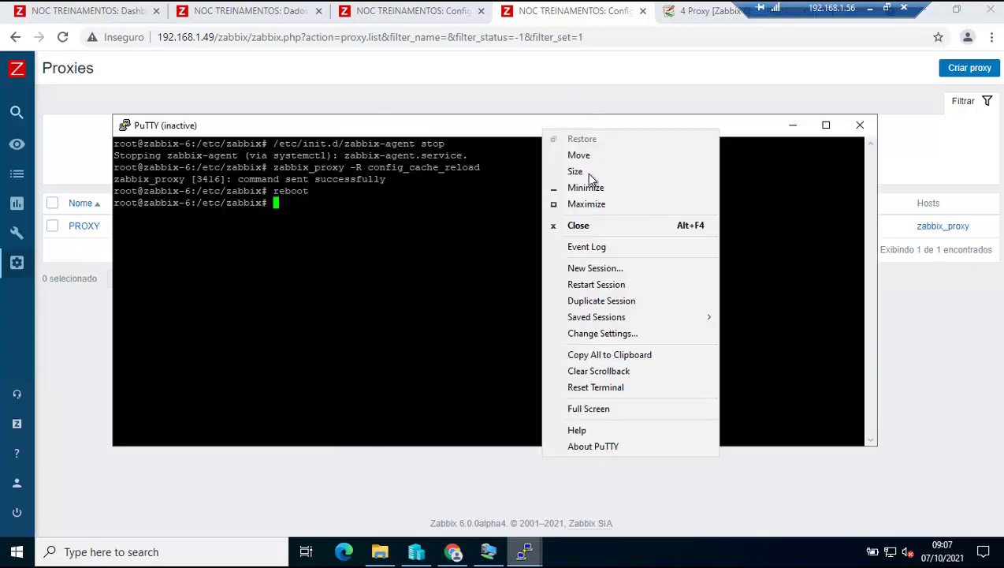
left_click(610, 282)
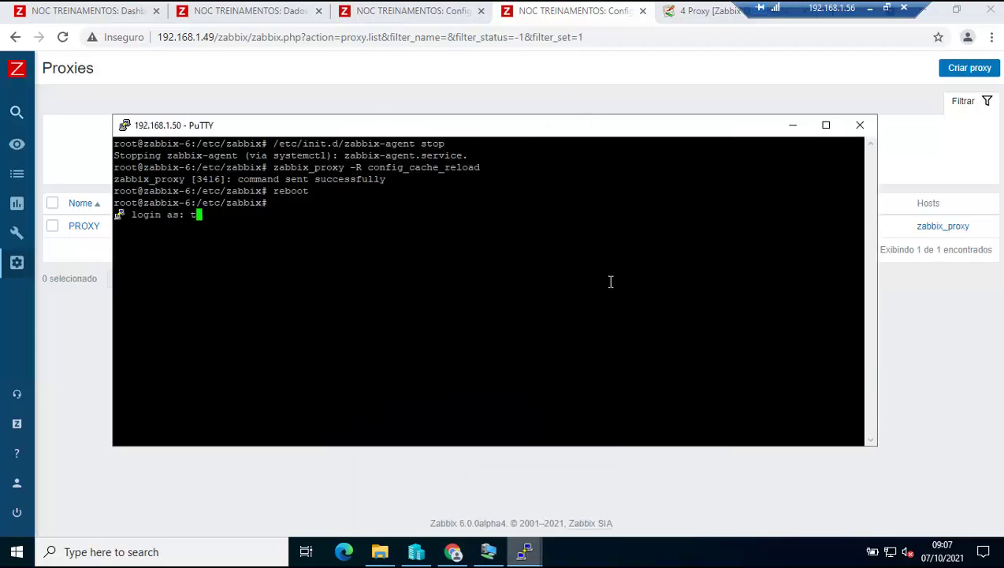
key("Return")
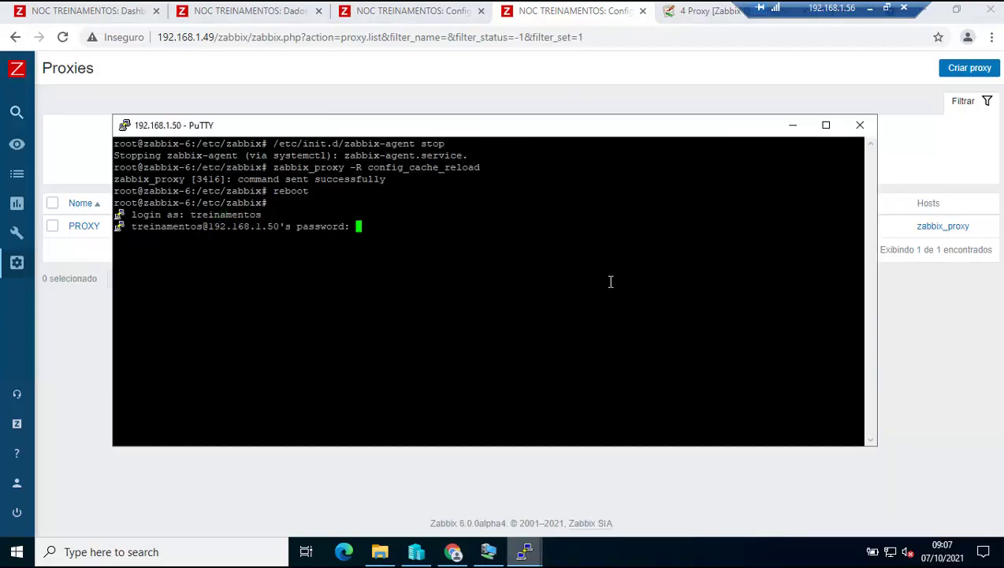
key("Return")
Become root with su, move to the / directory, and clear the screen.
type("su")
key("Return")
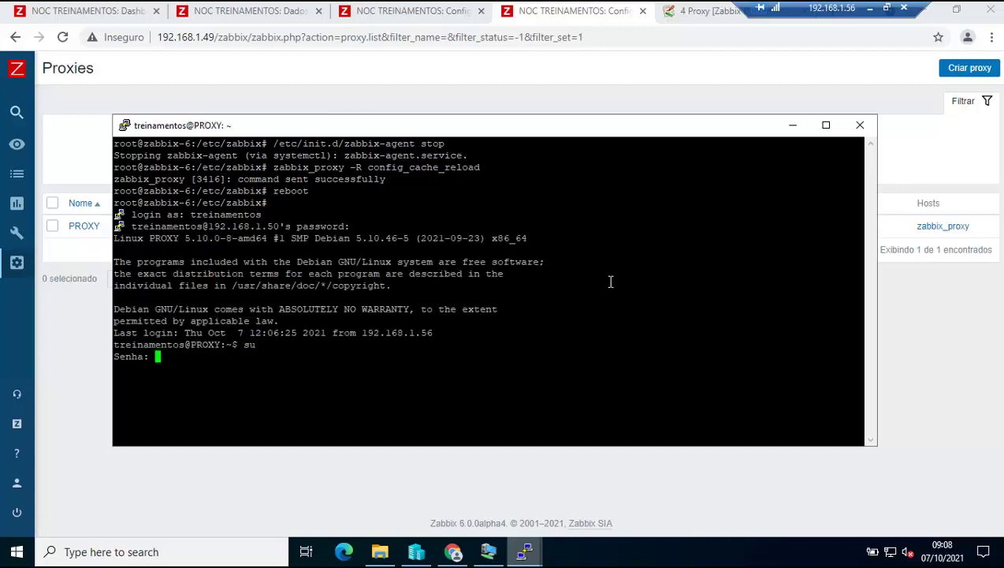
key("Return")
type("clear")
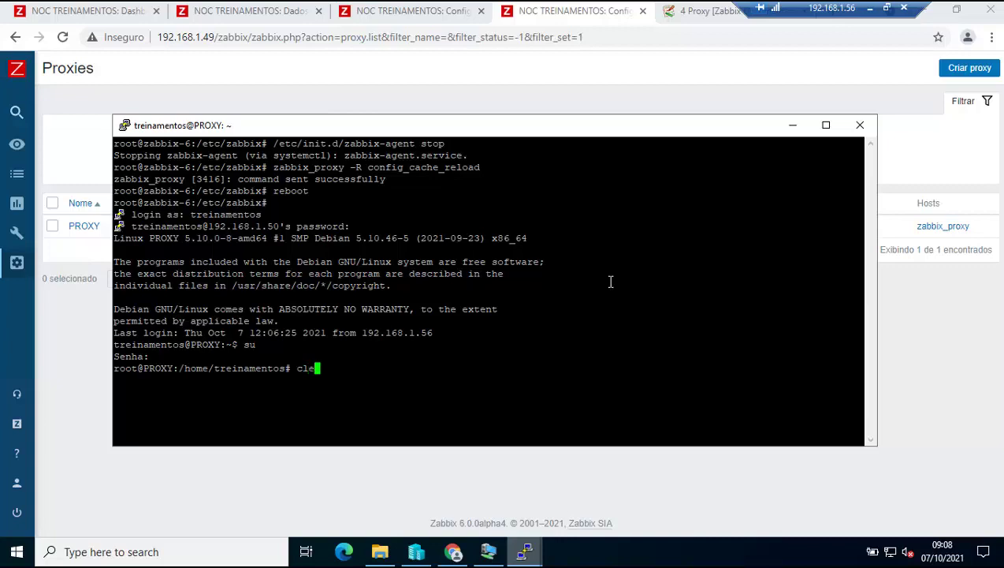
key("Return")
type("cd /")
key("Return")
type("clear")
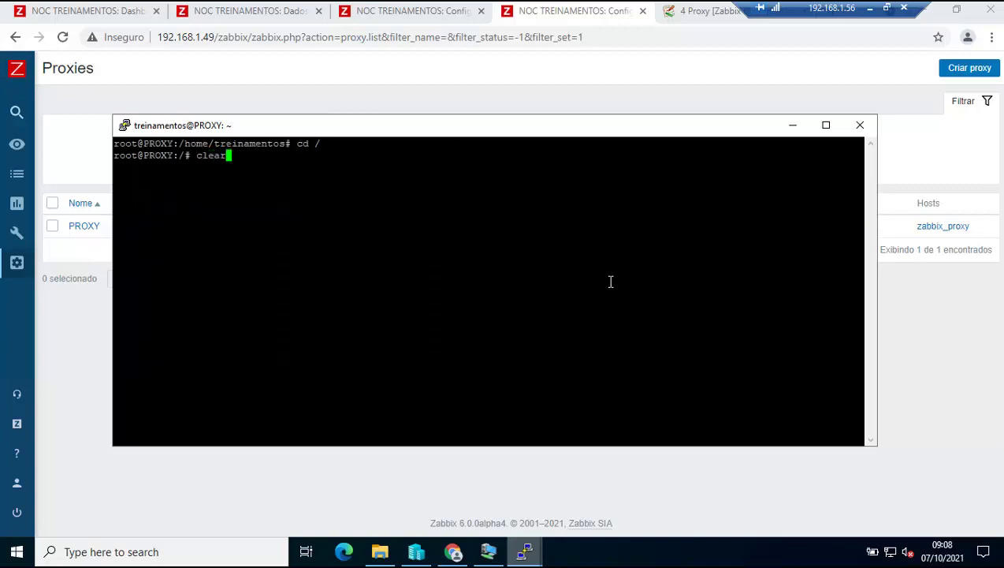
key("Return")
type("/")
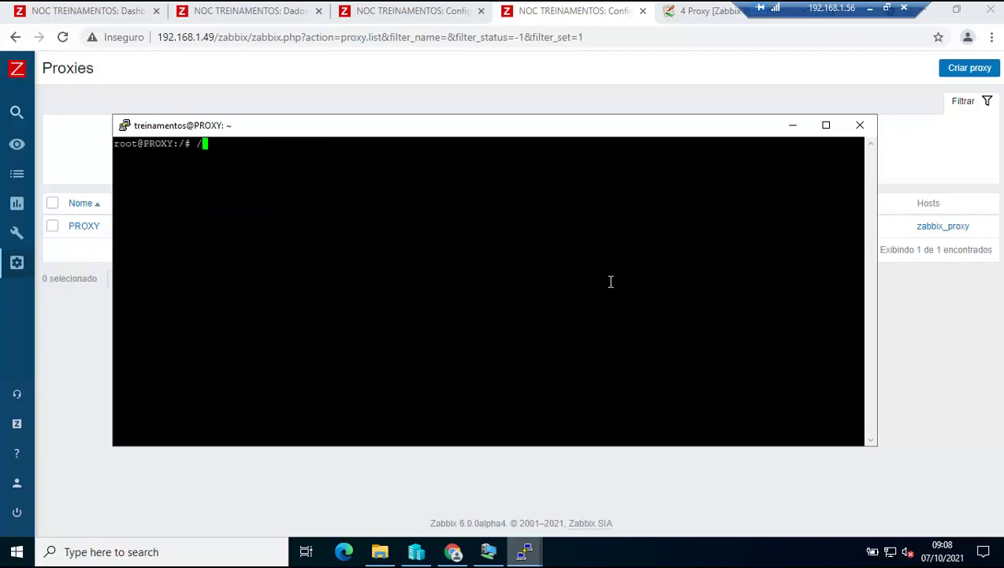
type("etc/init.d/z")
Check the zabbix-proxy service status, start it, and confirm it is running.
key("Tab")
type("p")
key("Tab")
type("stat")
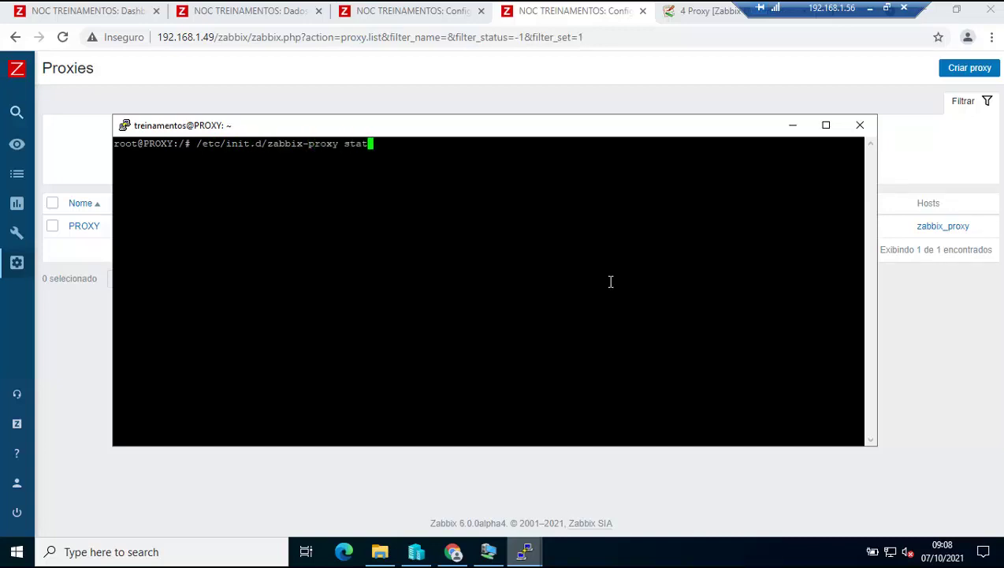
type("us")
key("Return")
key("Up")
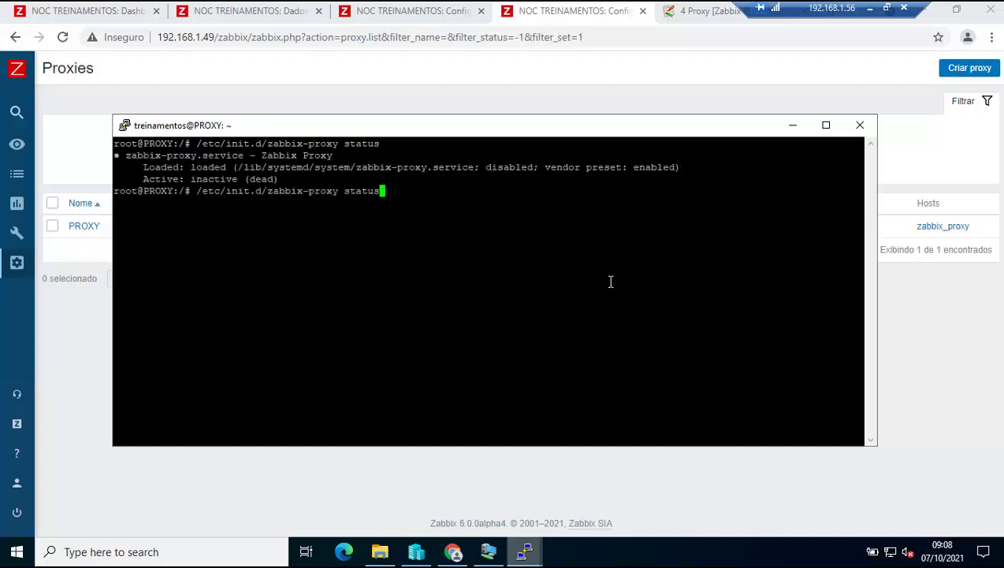
key("BackSpace")
key("BackSpace")
key("BackSpace")
type("art")
key("Return")
key("Up")
key("Up")
key("Return")
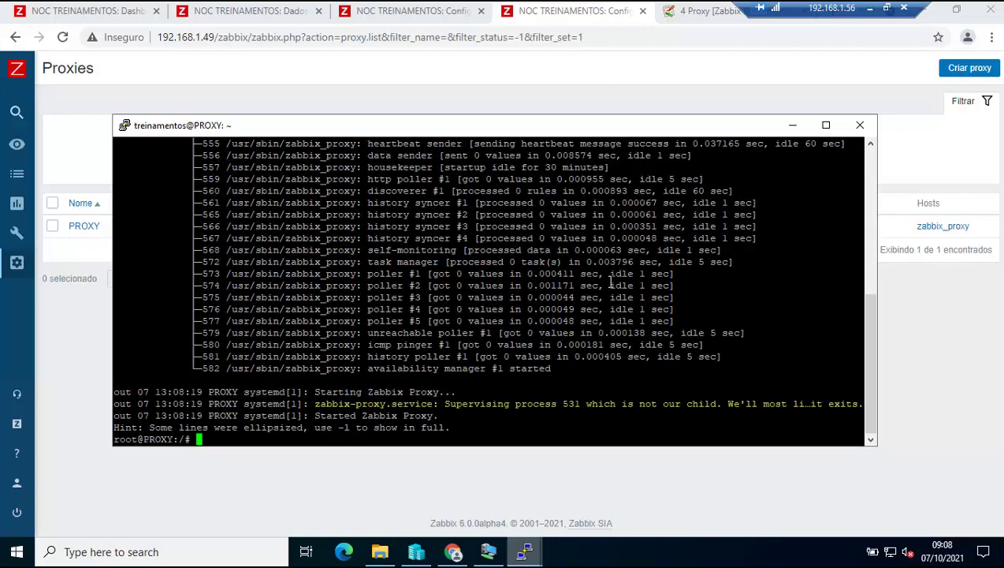
Enable zabbix-proxy at boot with systemctl, then clear the screen.
type("systemctl enable zabbix")
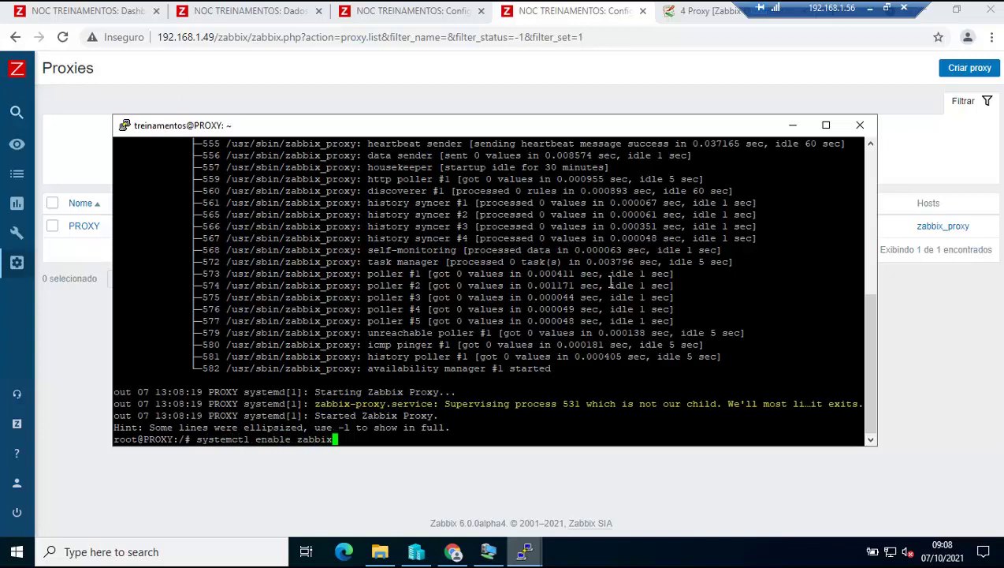
type("-proxy")
key("Return")
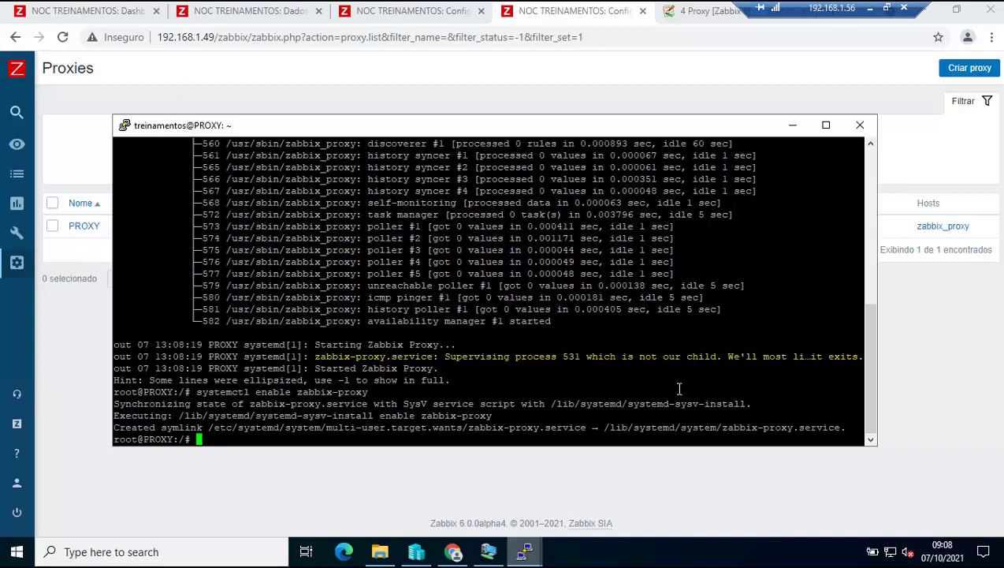
type("clear")
key("Return")
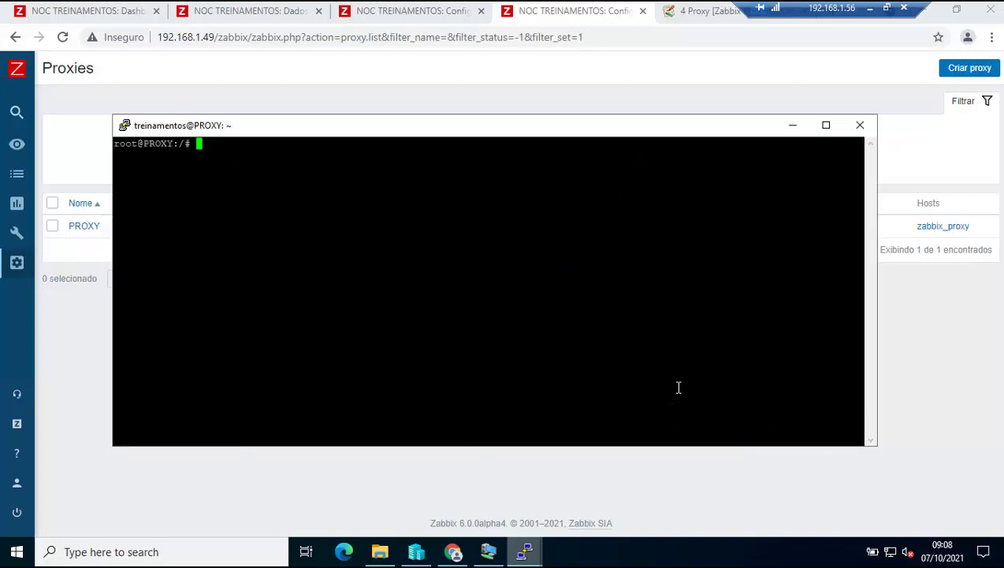
Run the zabbix-agent init script and enable zabbix-agent at boot with systemctl.
type("/etc/init.d/zabbix-proxy start")
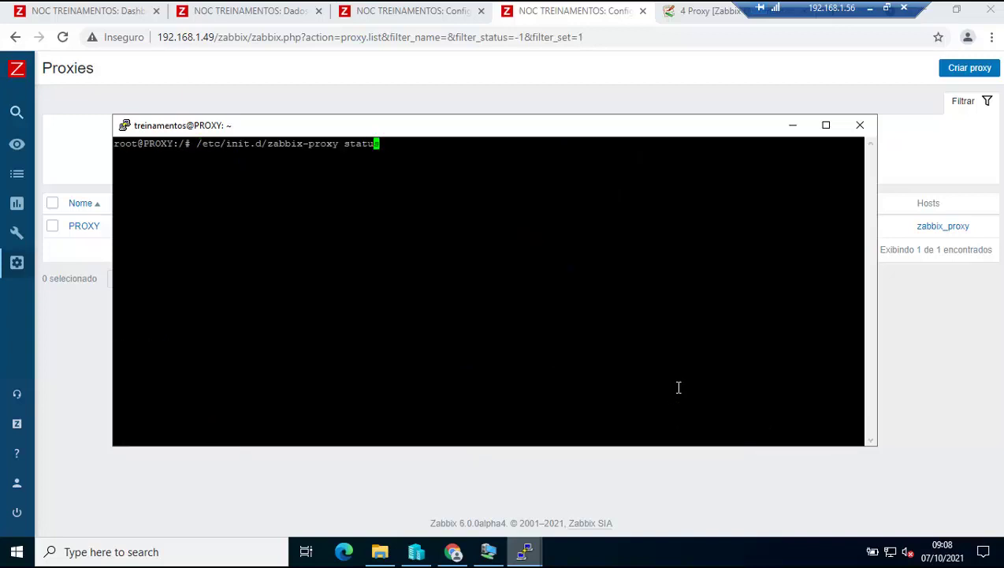
key("Left")
key("Left")
key("Left")
key("Left")
key("Left")
key("Left")
key("BackSpace")
key("BackSpace")
key("BackSpace")
key("BackSpace")
key("BackSpace")
type("agent")
key("Return")
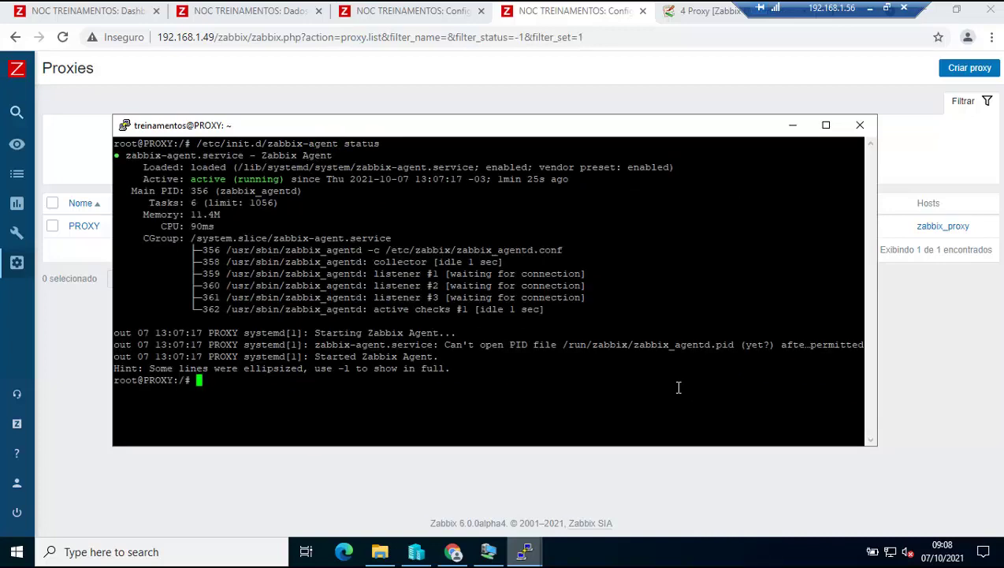
type("systemctl enable zabbix-proxy")
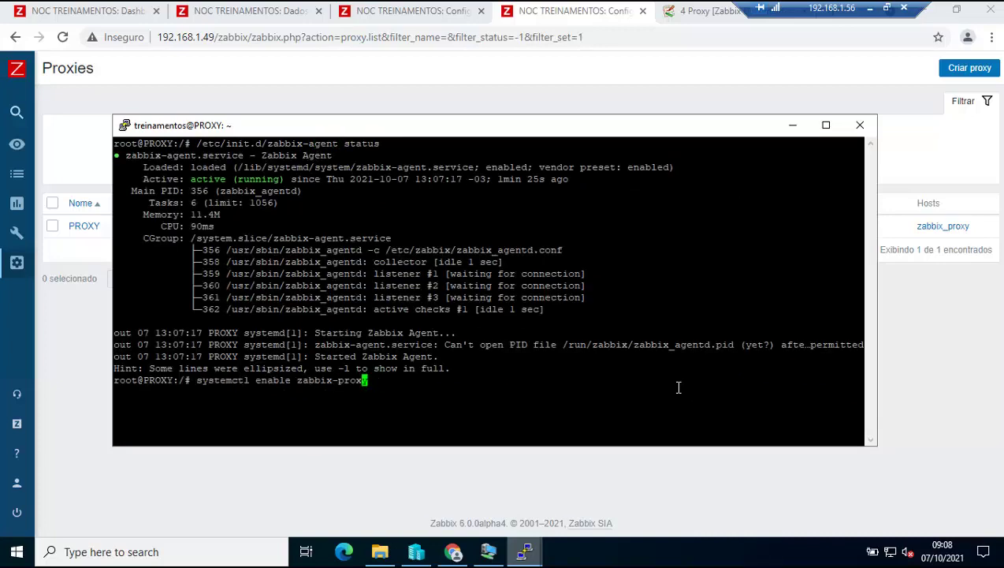
key("BackSpace")
key("BackSpace")
key("BackSpace")
type("agent")
key("Return")
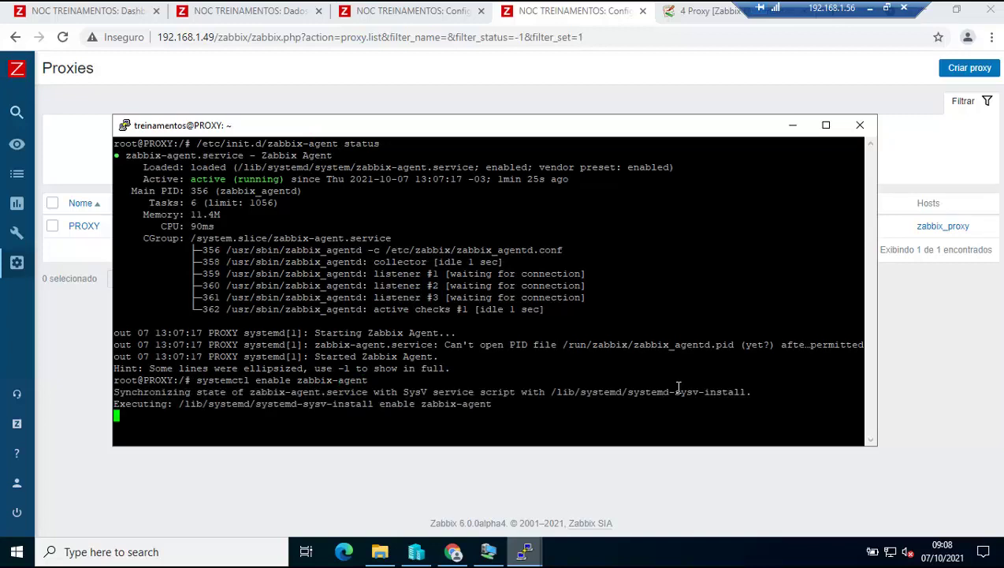
Refresh the Zabbix Proxies list several times to check PROXY's last-seen time.
left_click(651, 454)
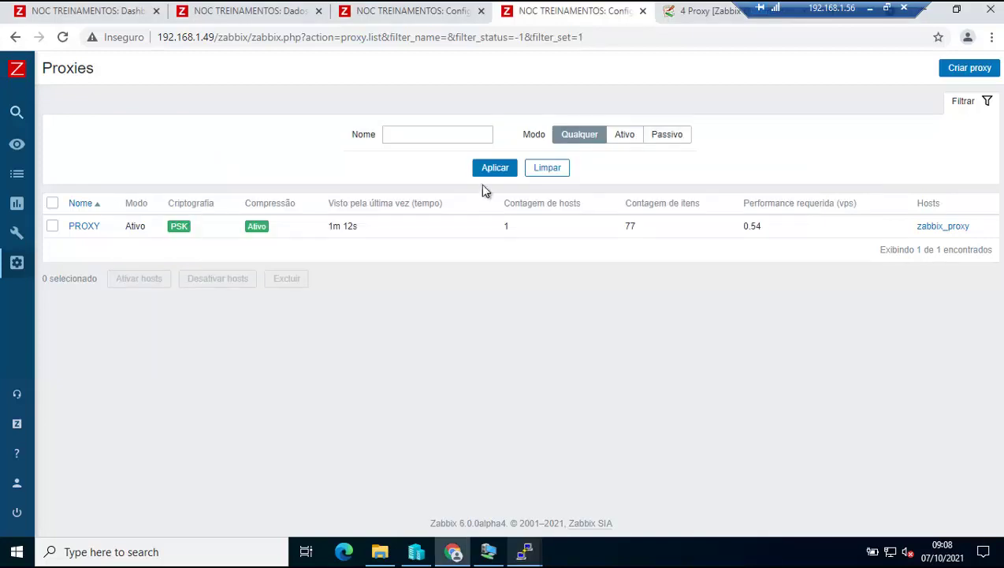
left_click(494, 172)
left_click(494, 173)
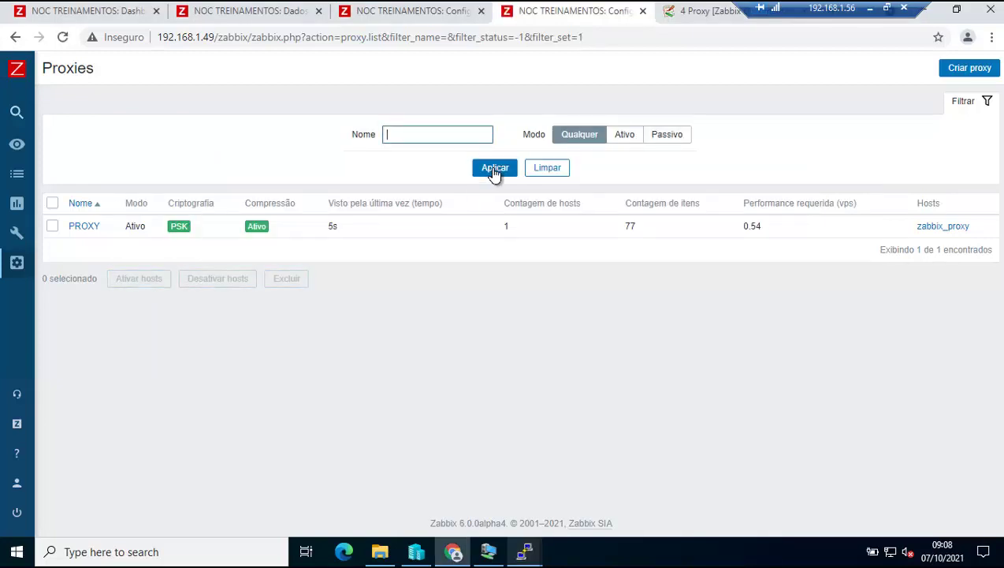
left_click(494, 173)
left_click(494, 173)
Reboot the proxy machine from the PuTTY session.
mouse_move(527, 554)
left_click(457, 458)
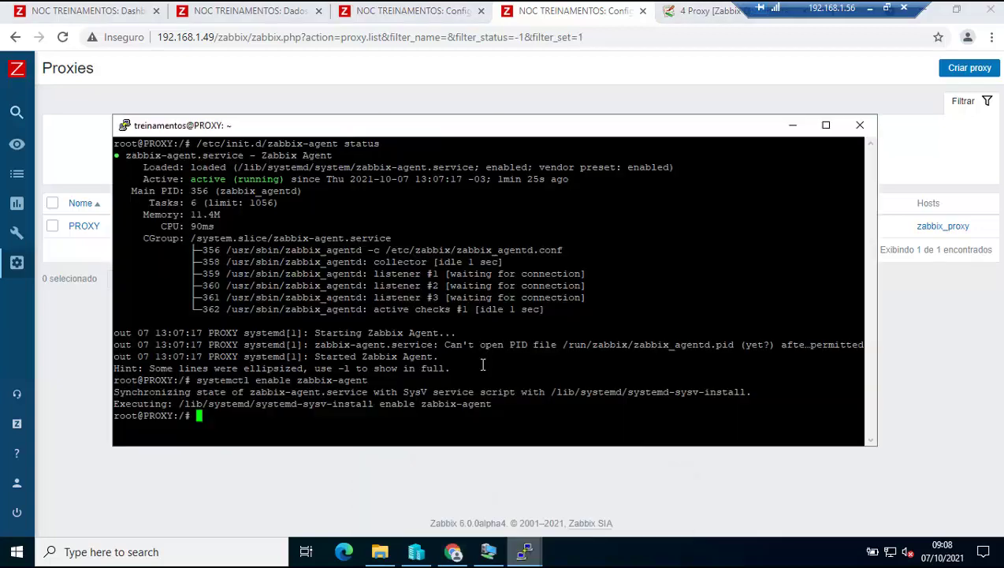
type("reboot")
key("Return")
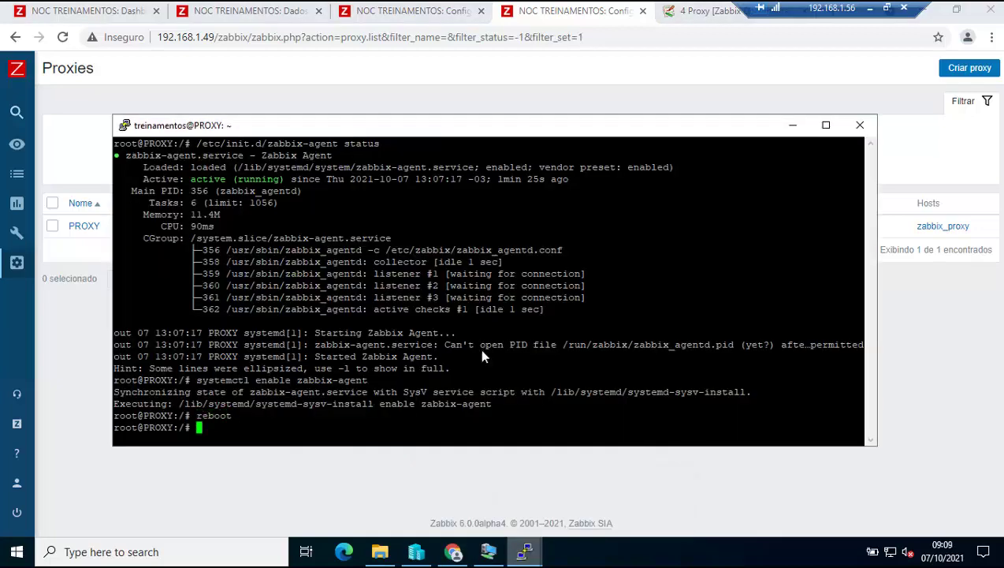
Dismiss the lost-connection error and repeatedly refresh Proxies to watch PROXY's last-seen time.
left_click(628, 332)
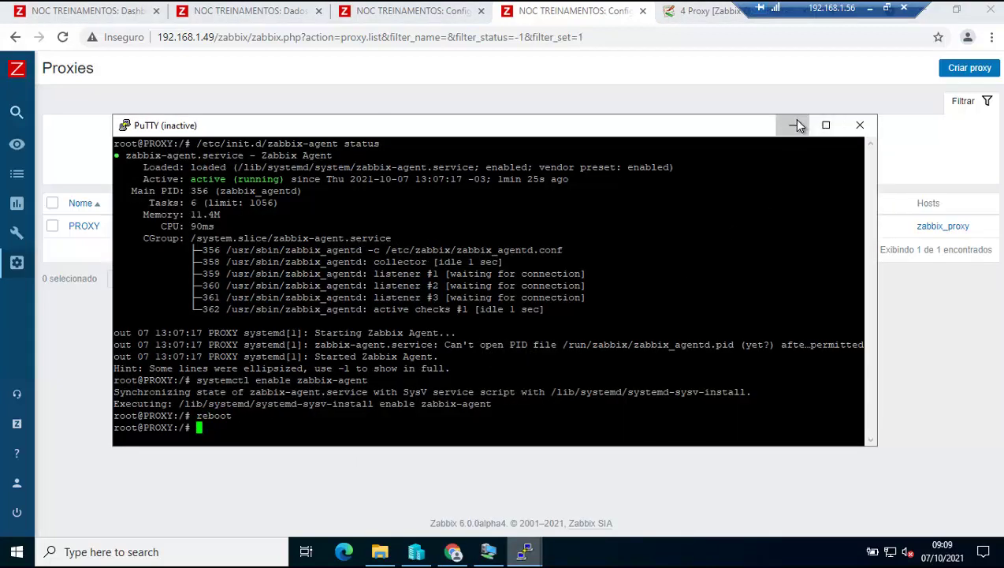
left_click(793, 124)
left_click(497, 173)
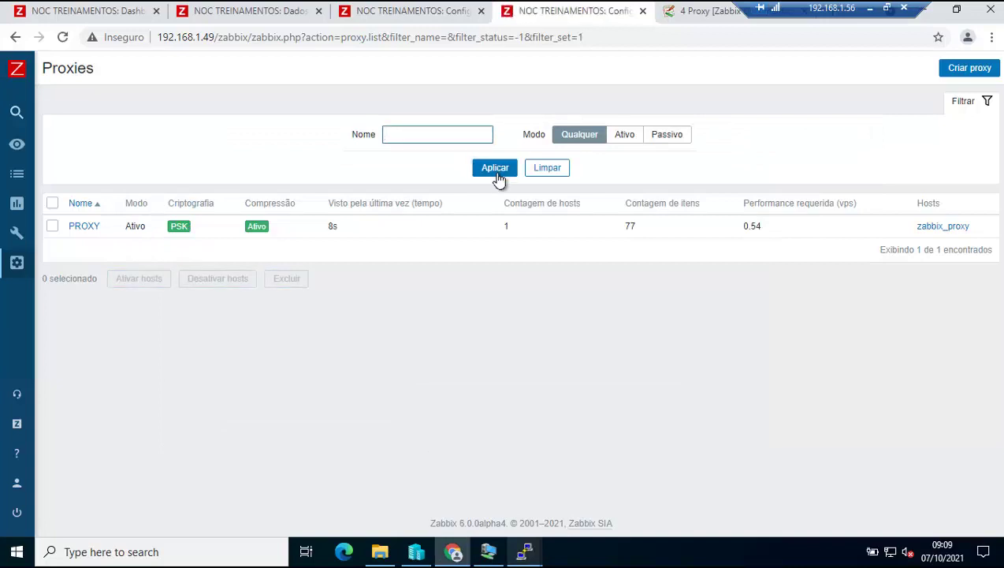
left_click(495, 168)
left_click(496, 168)
left_click(495, 168)
left_click(495, 168)
left_click(495, 168)
left_click(495, 168)
left_click(496, 173)
left_click(496, 173)
Check the Global view dashboard and Latest data, then refresh the Hosts list and restore PuTTY.
left_click(115, 13)
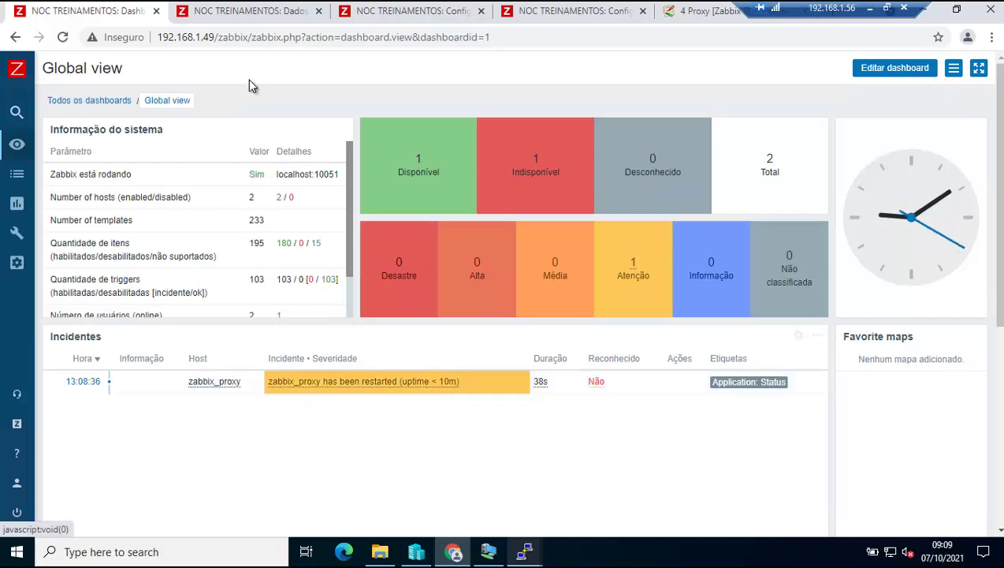
left_click(256, 20)
left_click(418, 12)
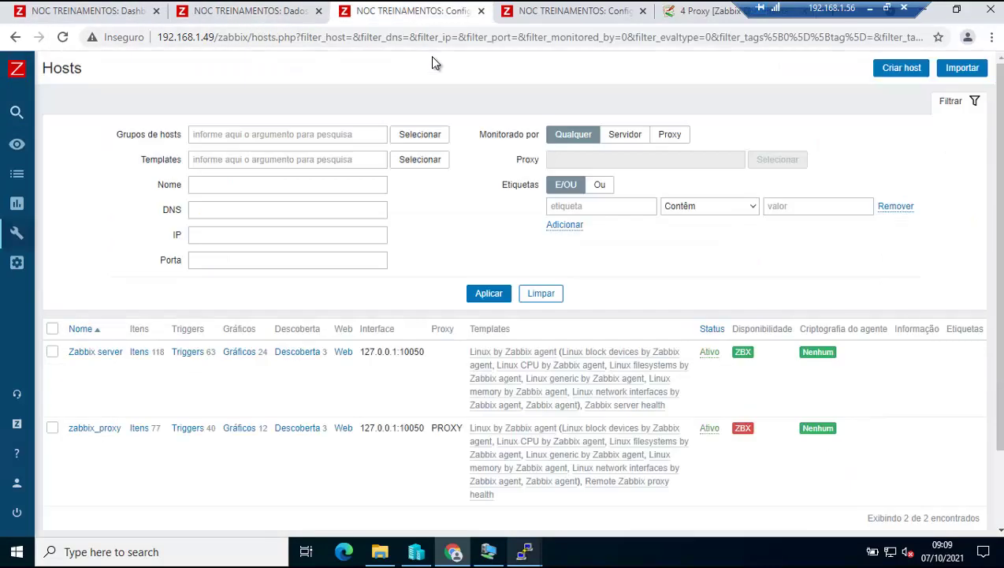
left_click(489, 293)
mouse_move(521, 552)
left_click(440, 495)
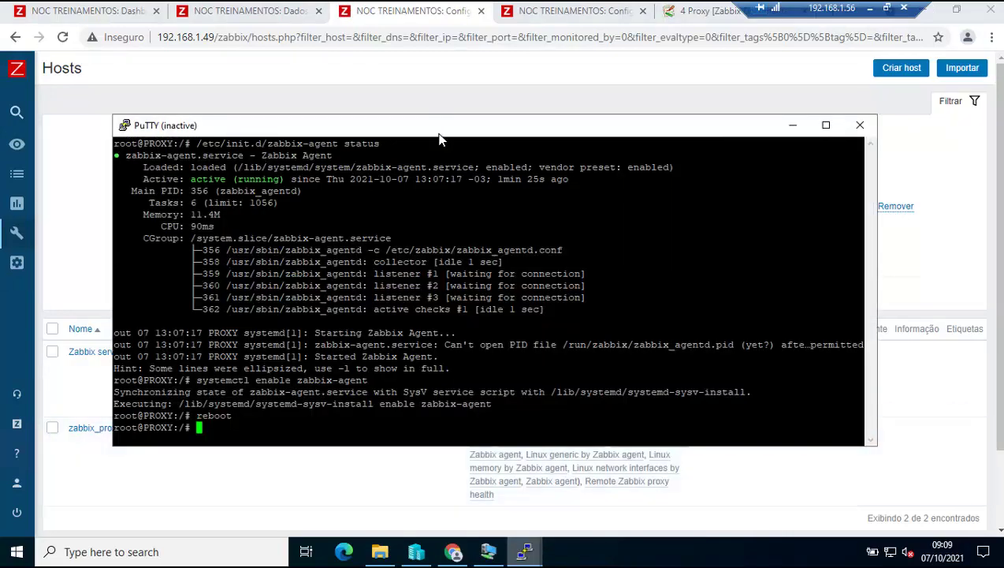
Restart the PuTTY session to PROXY, log in, and become root with su.
right_click(441, 124)
left_click(514, 288)
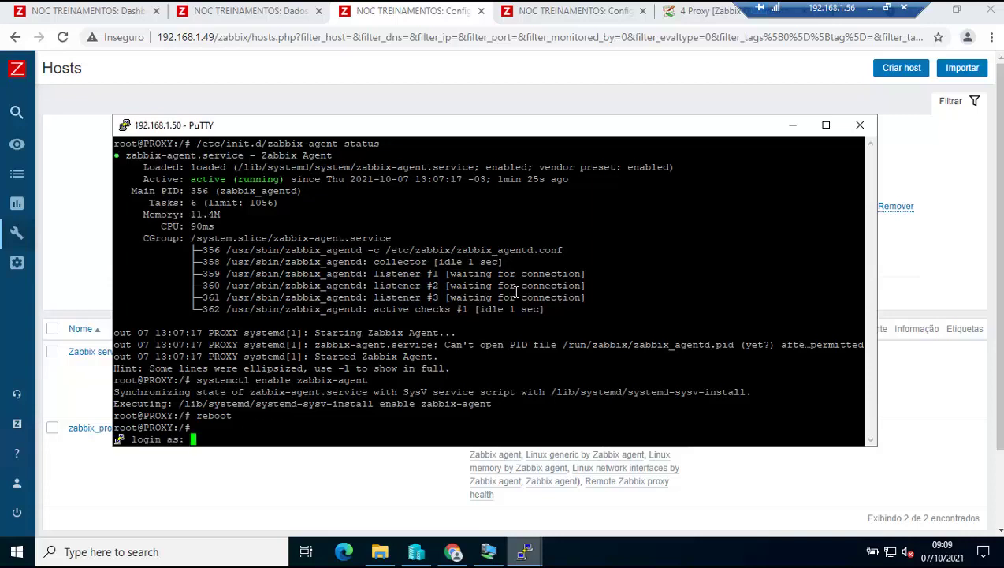
type("treinamentos")
key("Return")
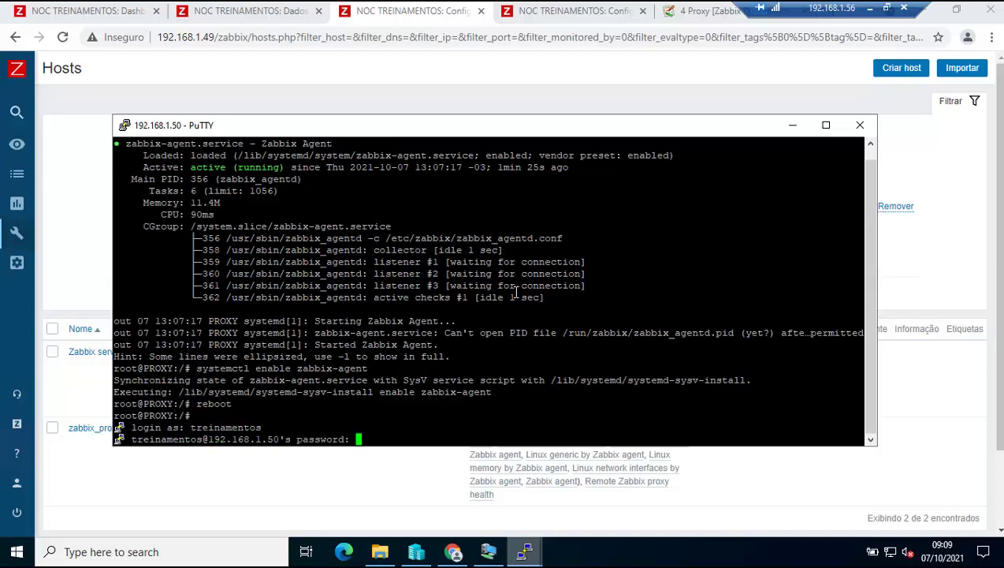
key("Return")
type("su")
key("Return")
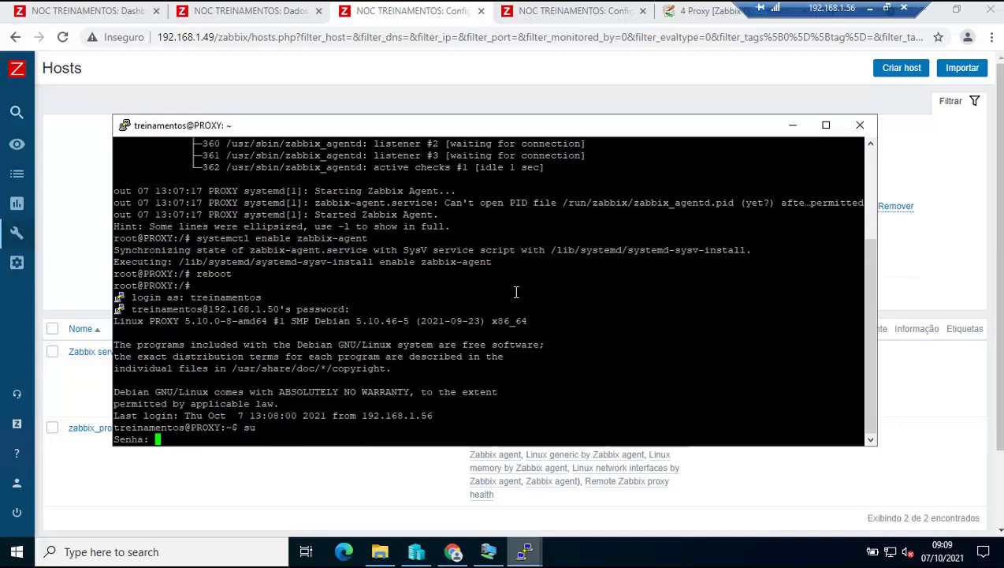
key("Return")
Run the zabbix-proxy status check, confirming it started automatically at 13:09:33.
key("Up")
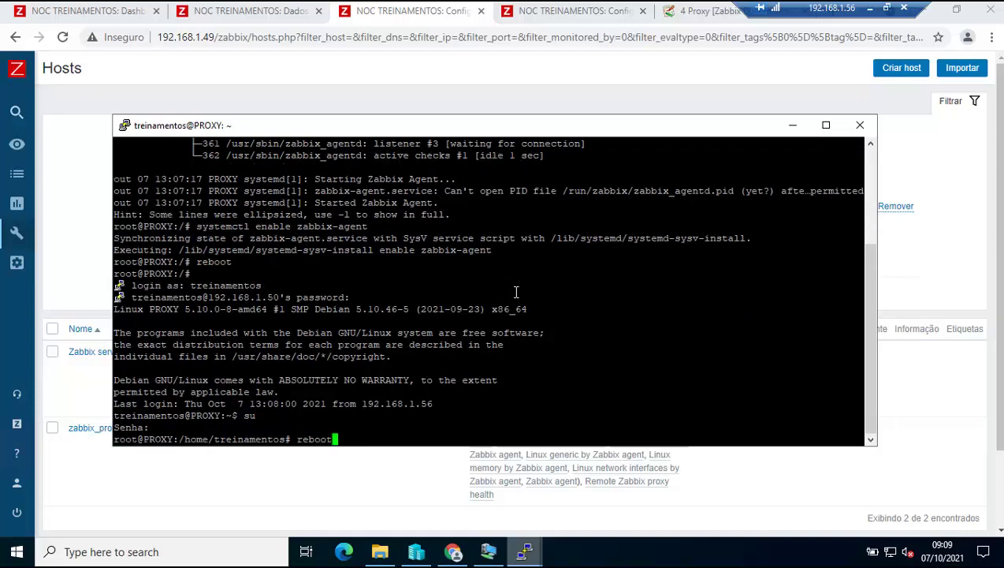
key("Up")
key("Up")
key("Down")
key("Up")
key("Up")
key("Return")
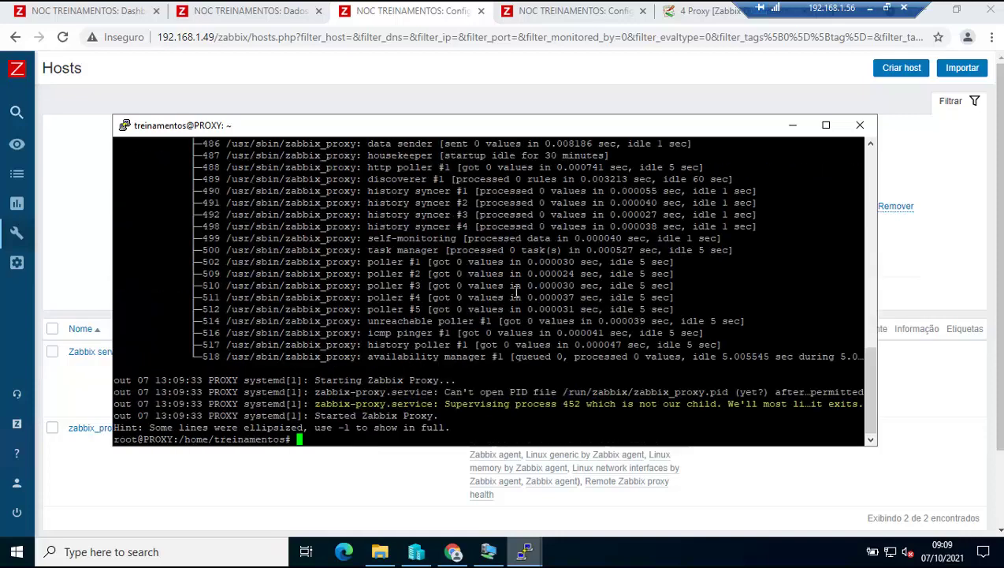
scroll(540, 285, "up", 10)
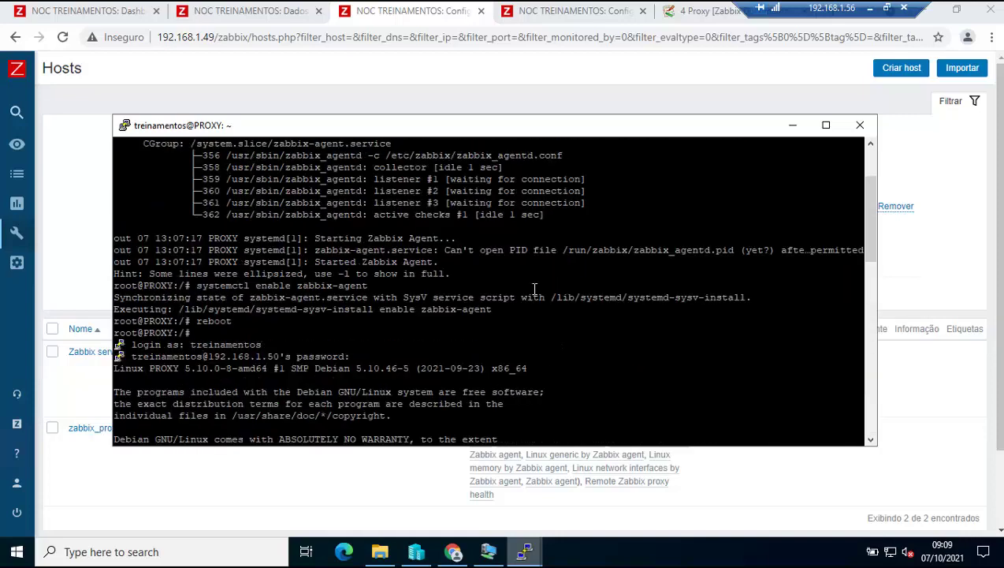
scroll(541, 286, "down", 10)
Hide PuTTY and refresh the Proxies list until PROXY shows last seen 1s ago.
left_click(792, 130)
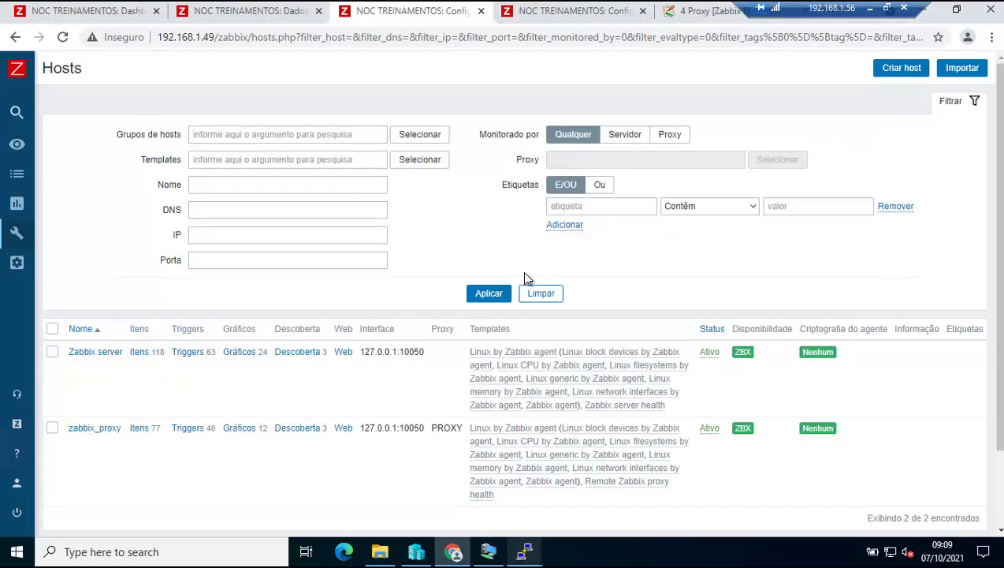
left_click(489, 294)
left_click(544, 11)
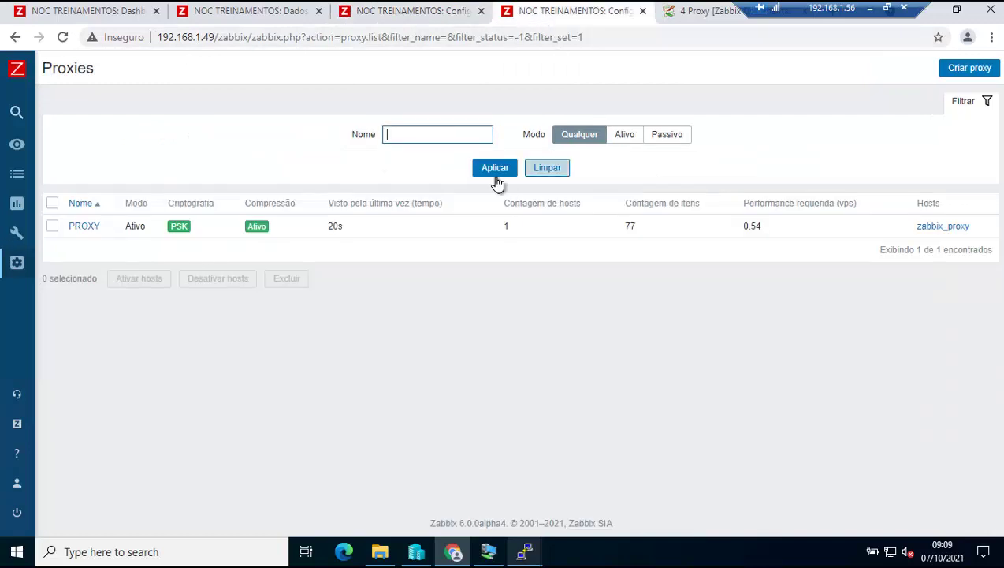
left_click(496, 169)
left_click(495, 169)
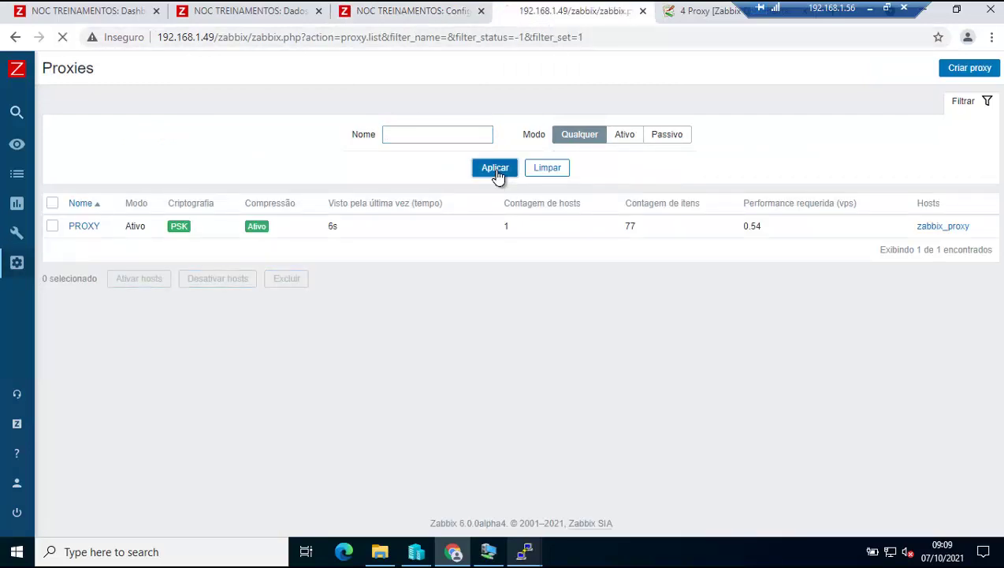
double_click(332, 226)
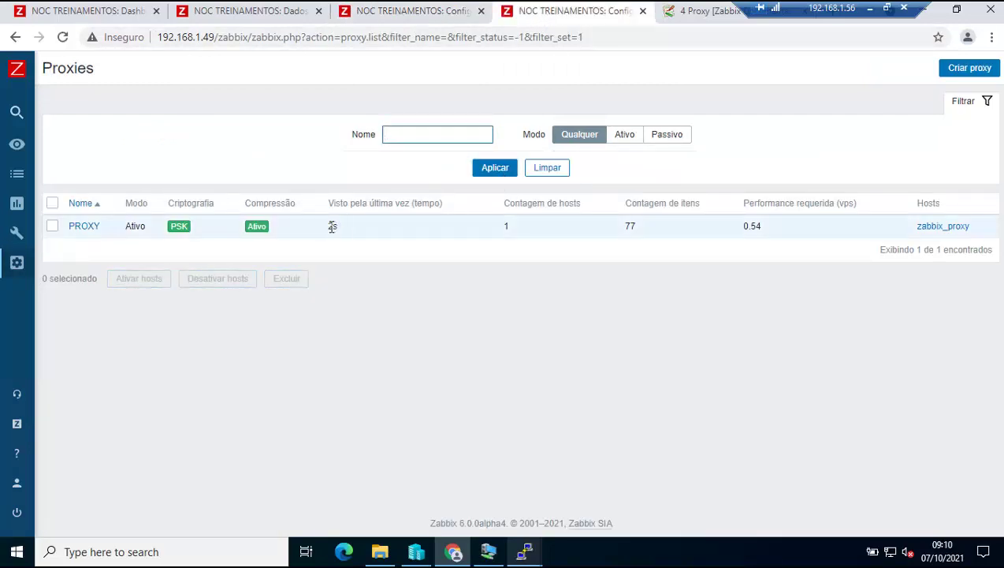
left_click(493, 178)
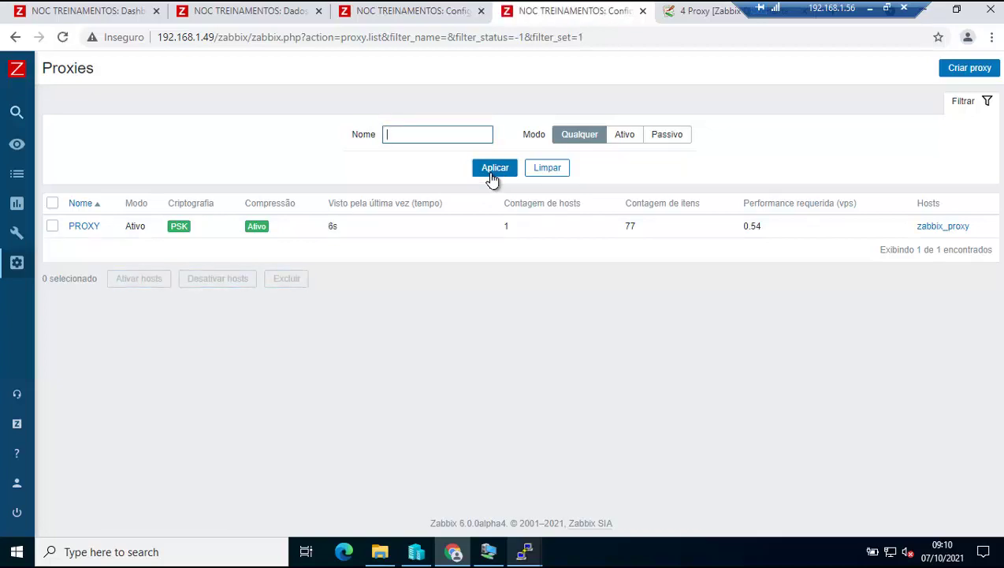
left_click(493, 177)
Reload the Global view dashboard to confirm both hosts are available, then return to Proxies.
left_click(119, 11)
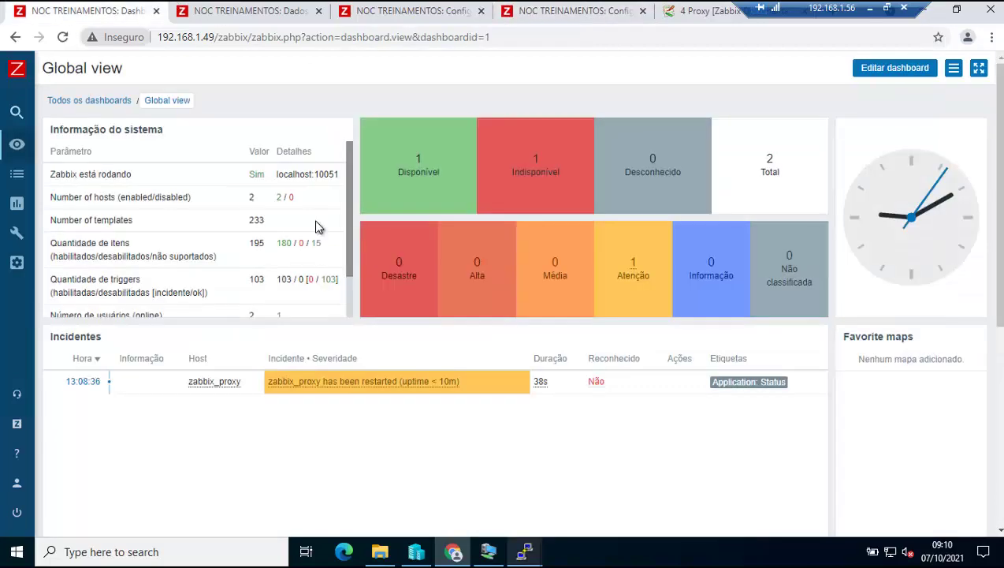
left_click(172, 103)
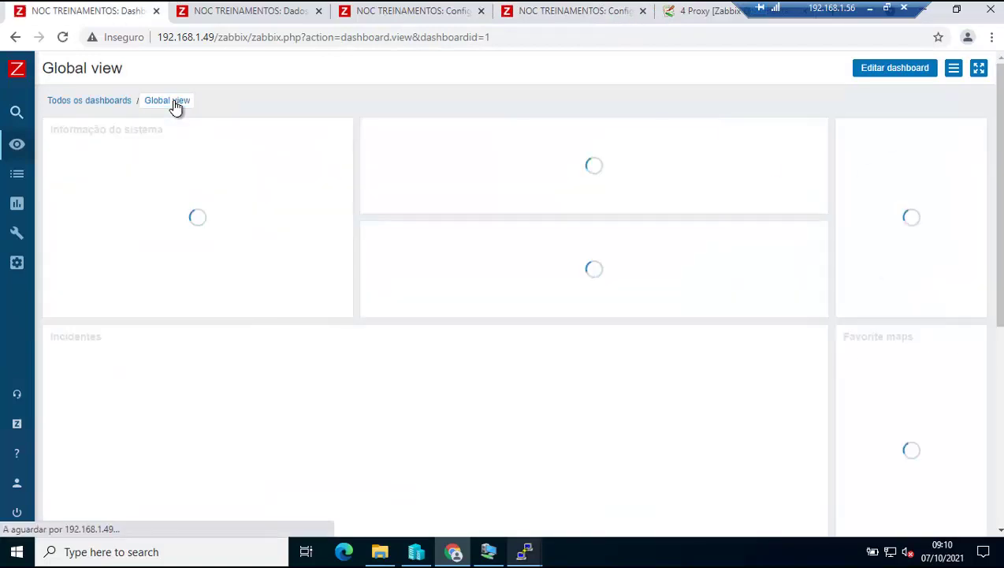
left_click(561, 13)
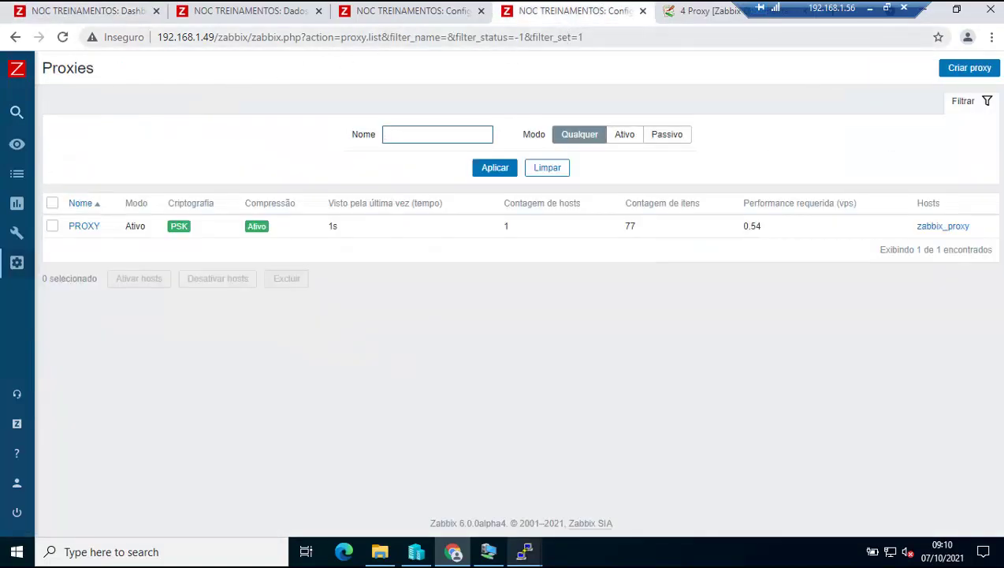